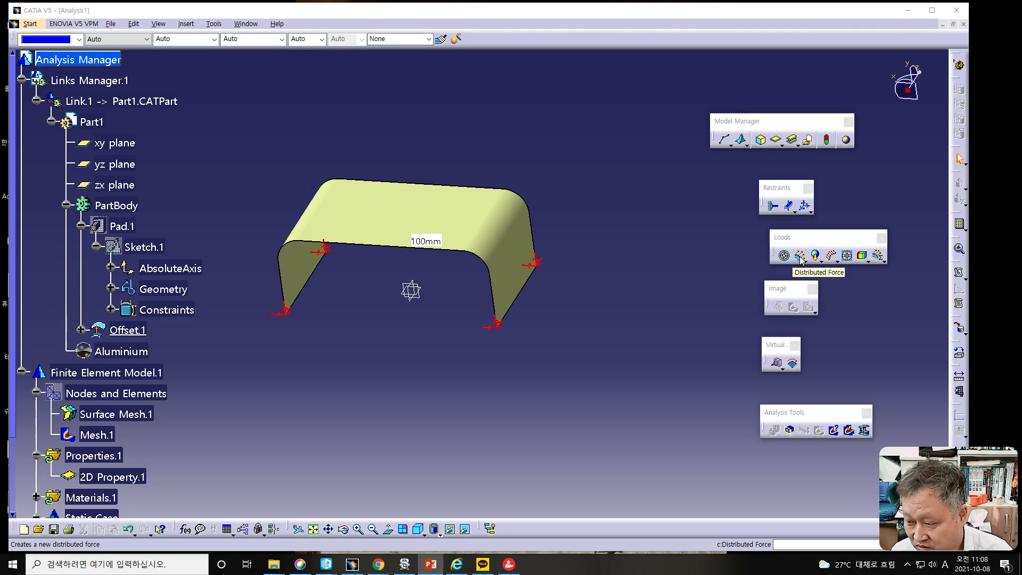
- Start a Distributed Force load with the two flat upper faces of the bent sheet as supports
click(800, 257)
click(801, 257)
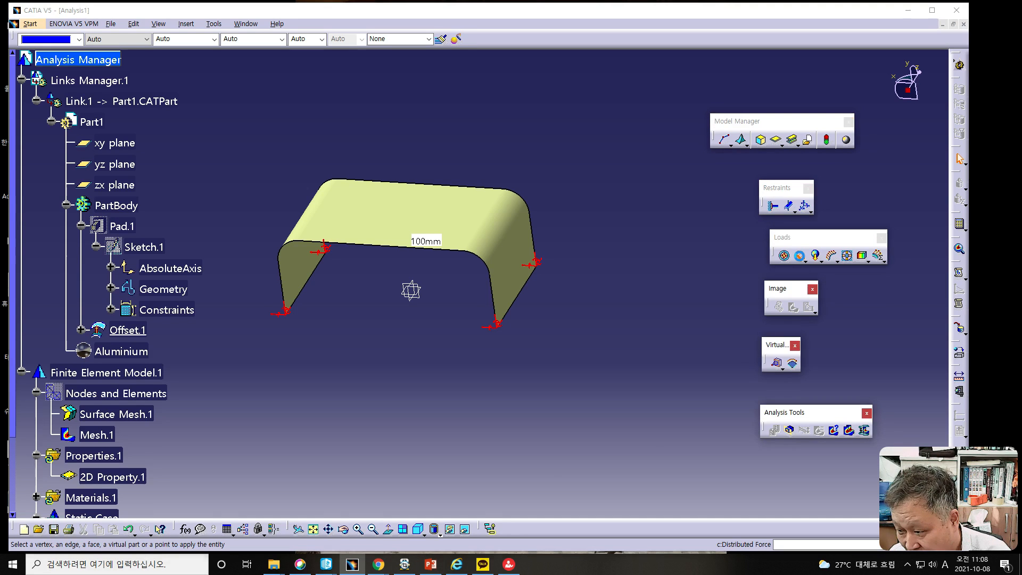
drag(713, 249, 707, 161)
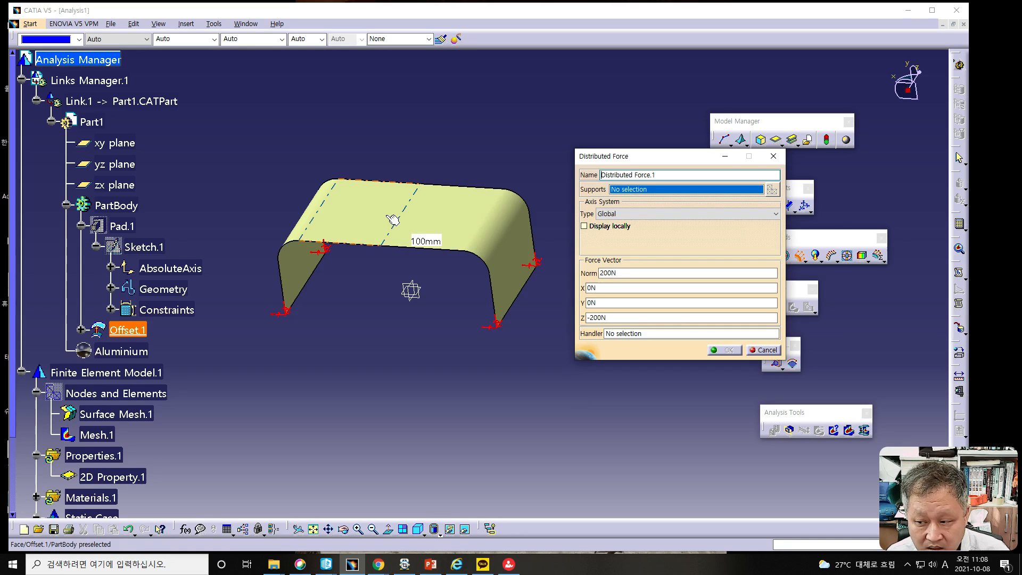
click(432, 217)
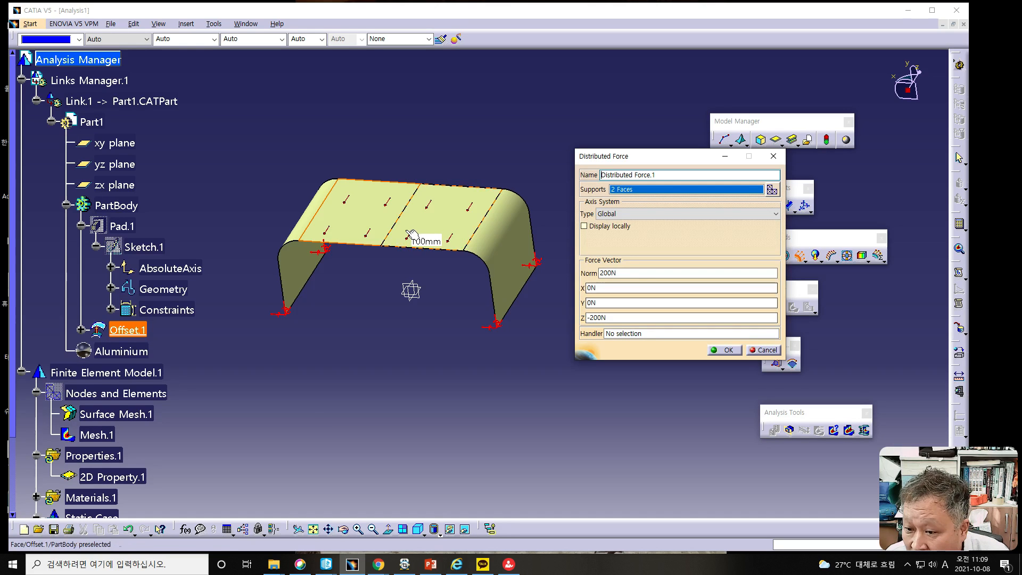
- Set the distributed force vector to 0 N in Z and -1000 N in Y, and create the load
middle_drag(403, 346, 449, 272)
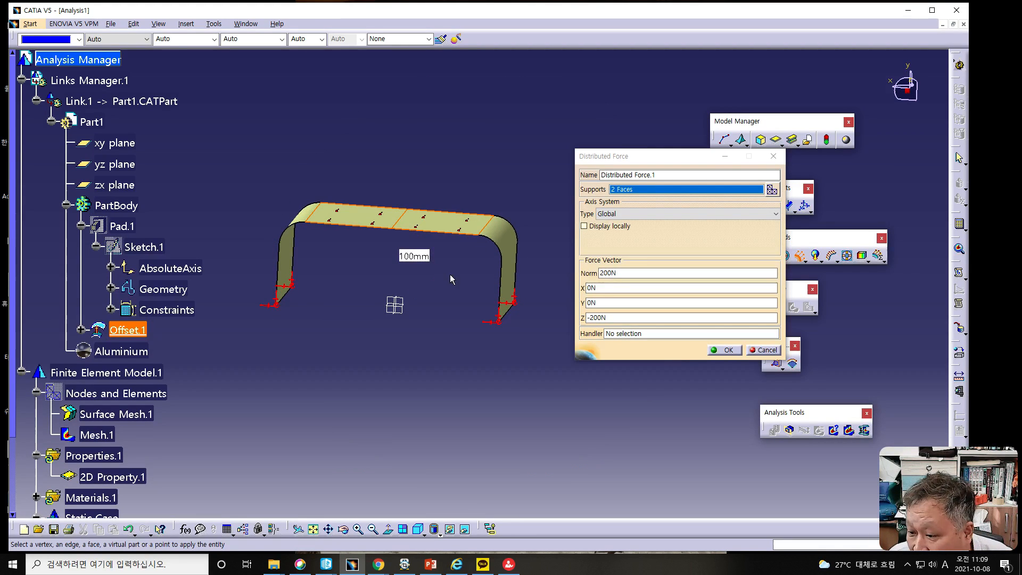
click(588, 302)
key(Tab)
text(0)
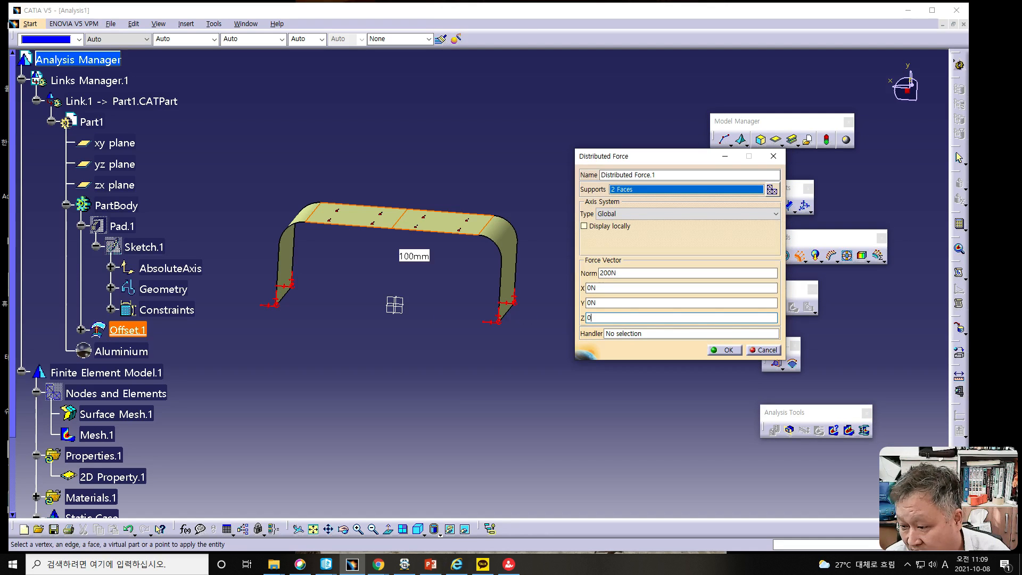
click(585, 303)
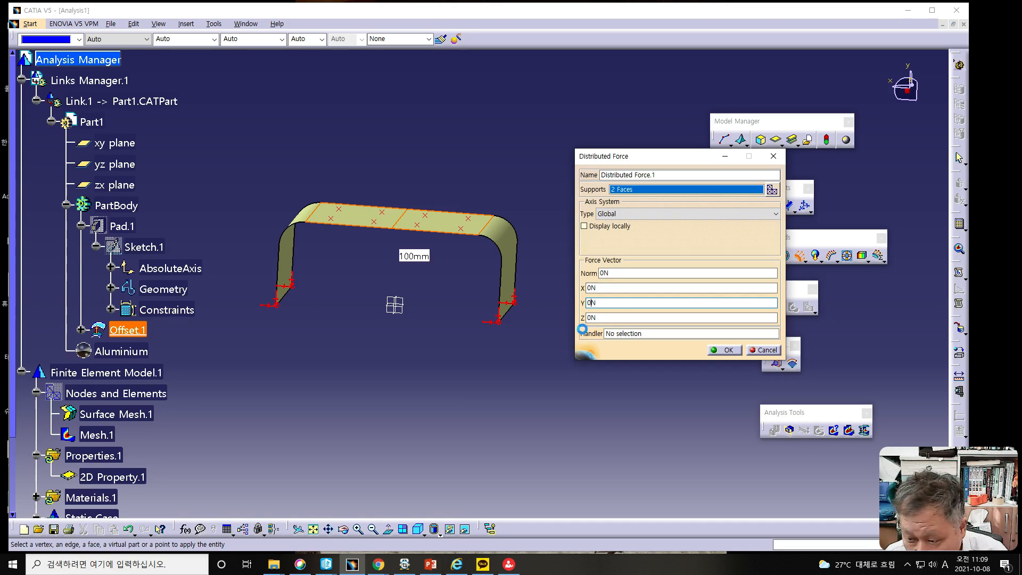
key(BackSpace)
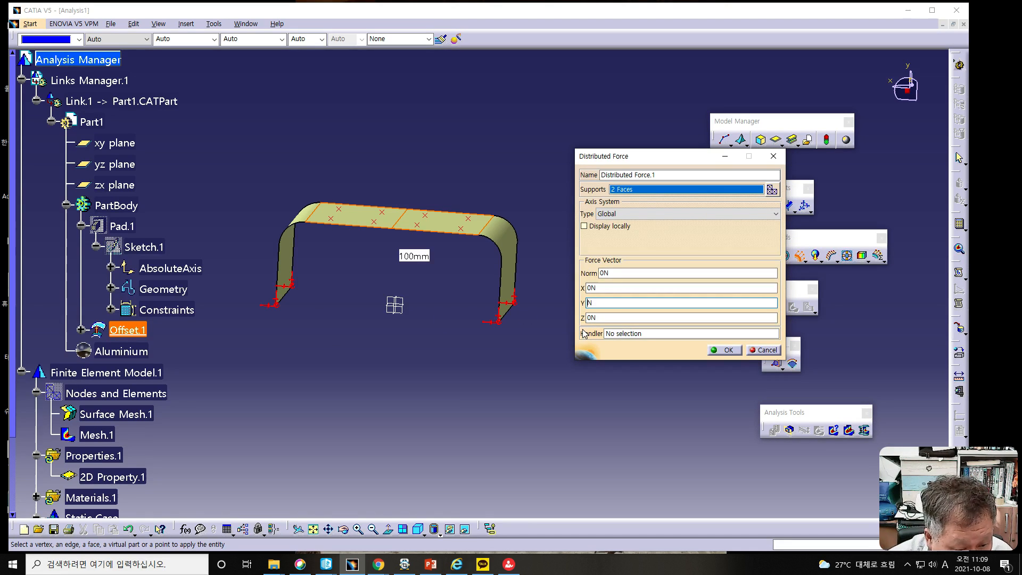
text(-1000)
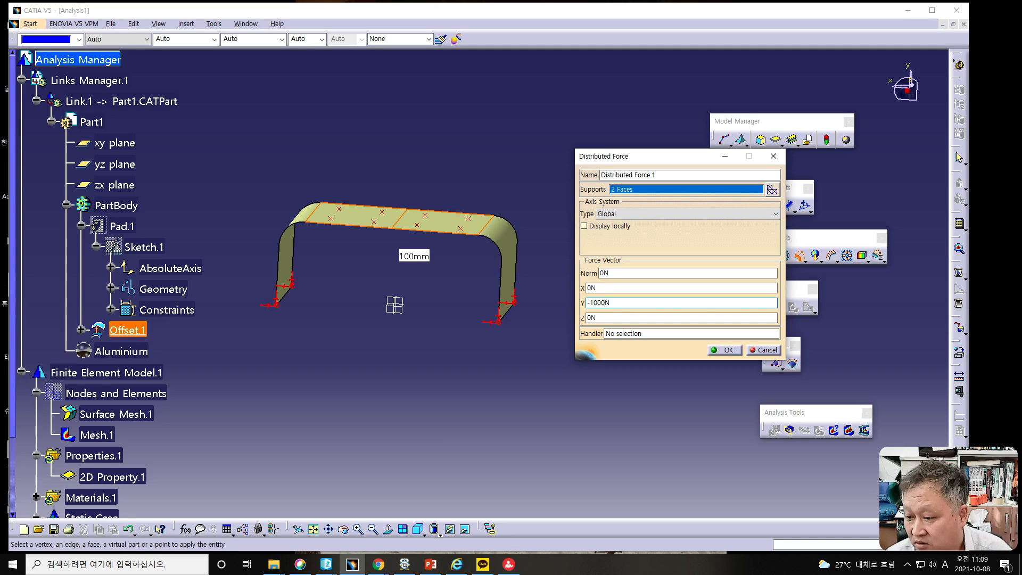
key(Return)
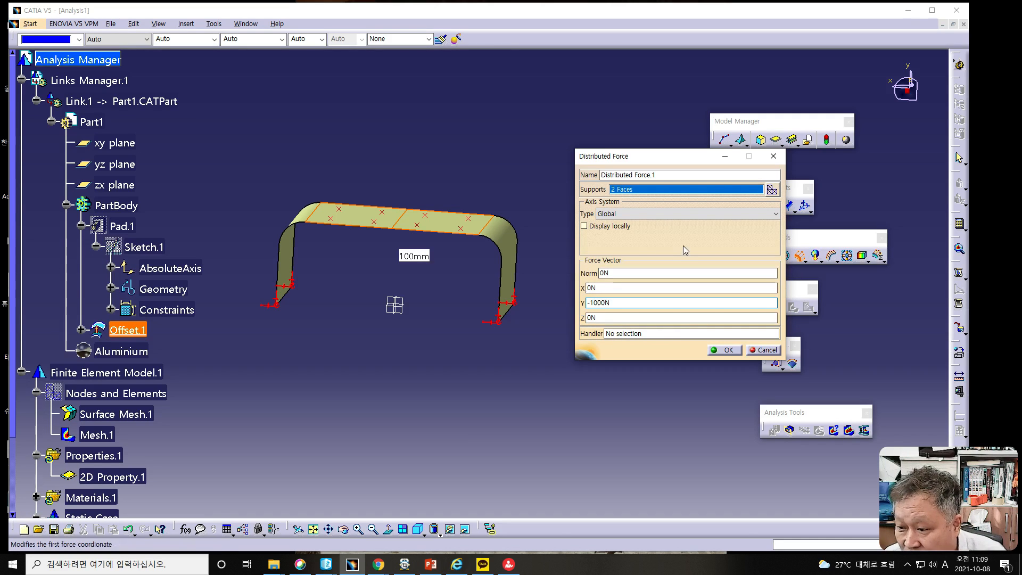
middle_drag(366, 280, 420, 323)
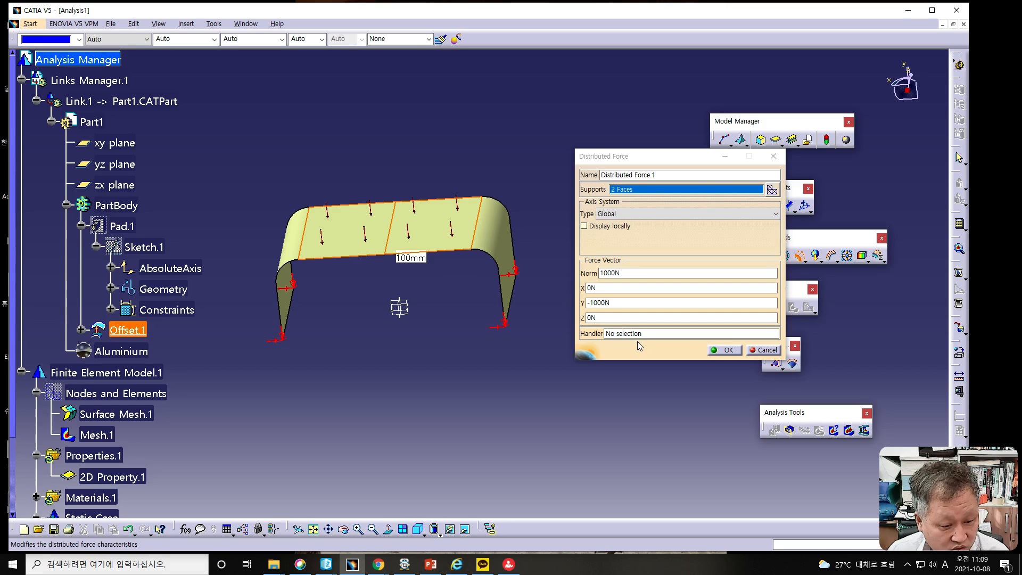
click(726, 350)
- Run the Model Checker to review the consistency of the bodies, mesh, property and material
middle_drag(412, 369, 486, 340)
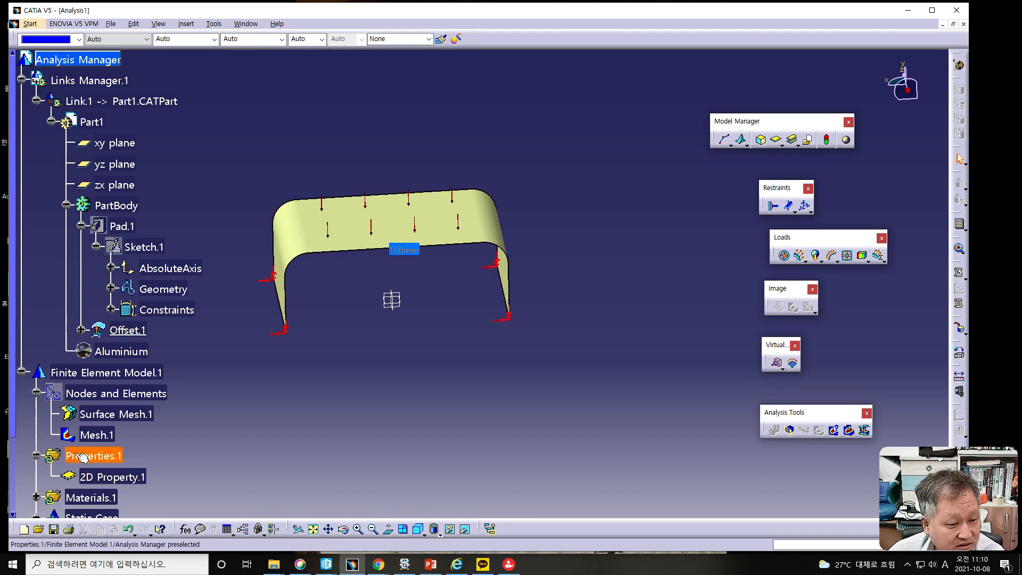
key(alt+Tab)
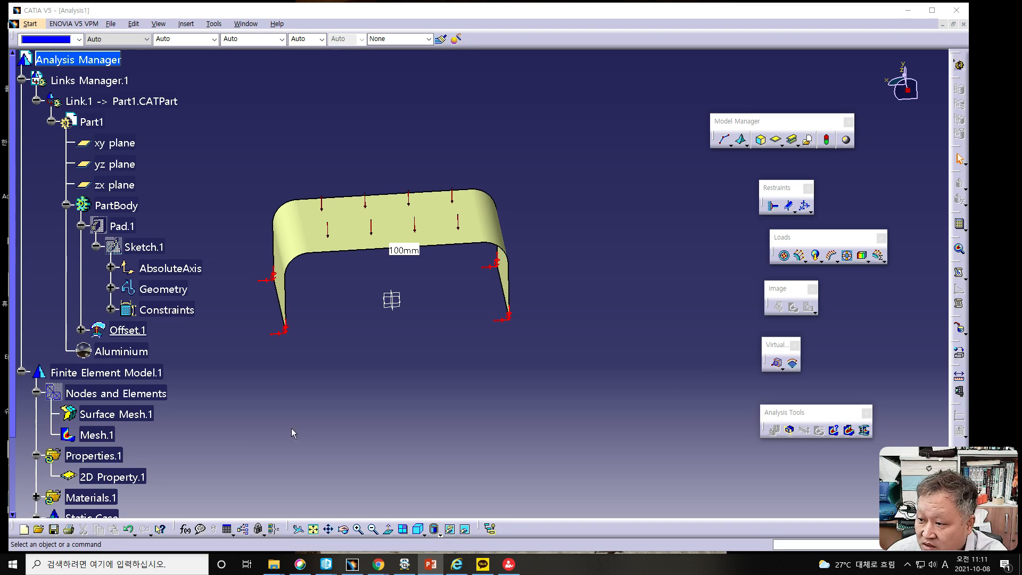
click(828, 142)
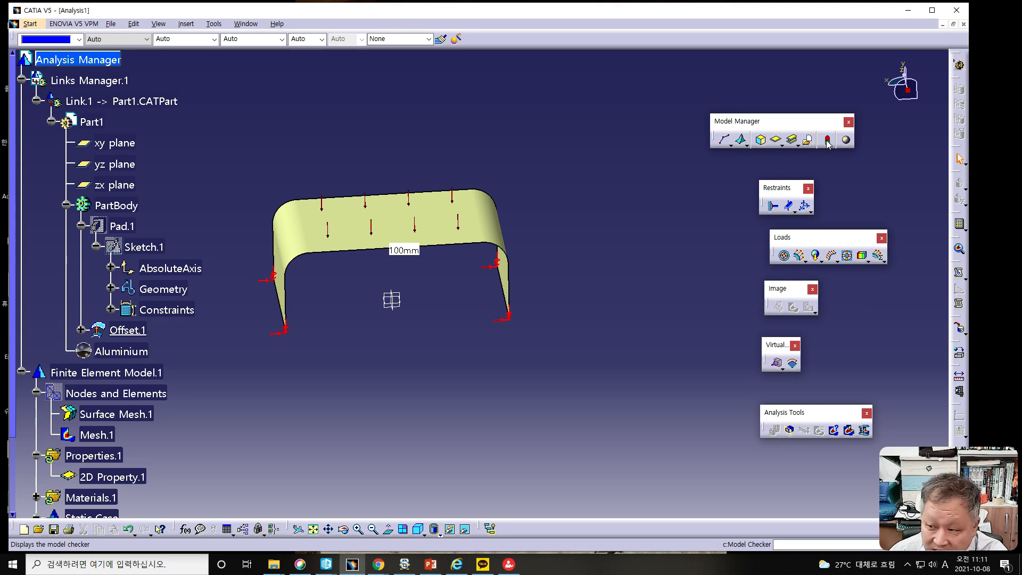
click(828, 141)
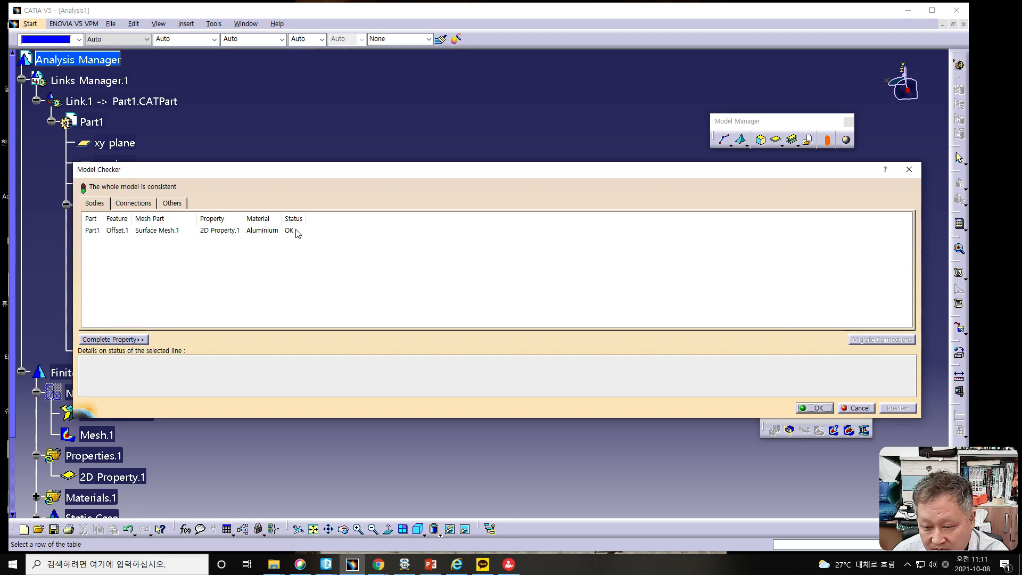
click(820, 410)
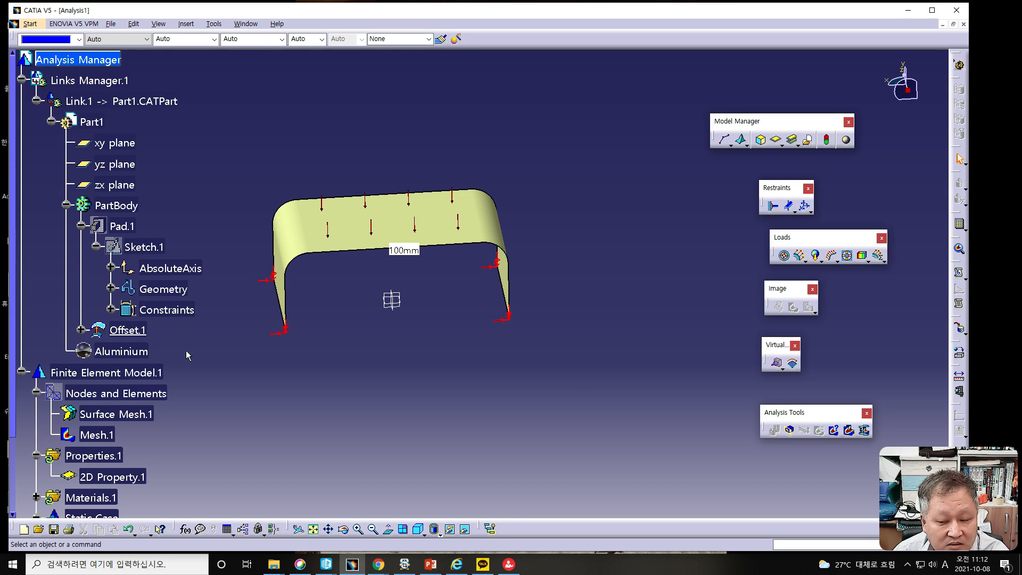
click(828, 141)
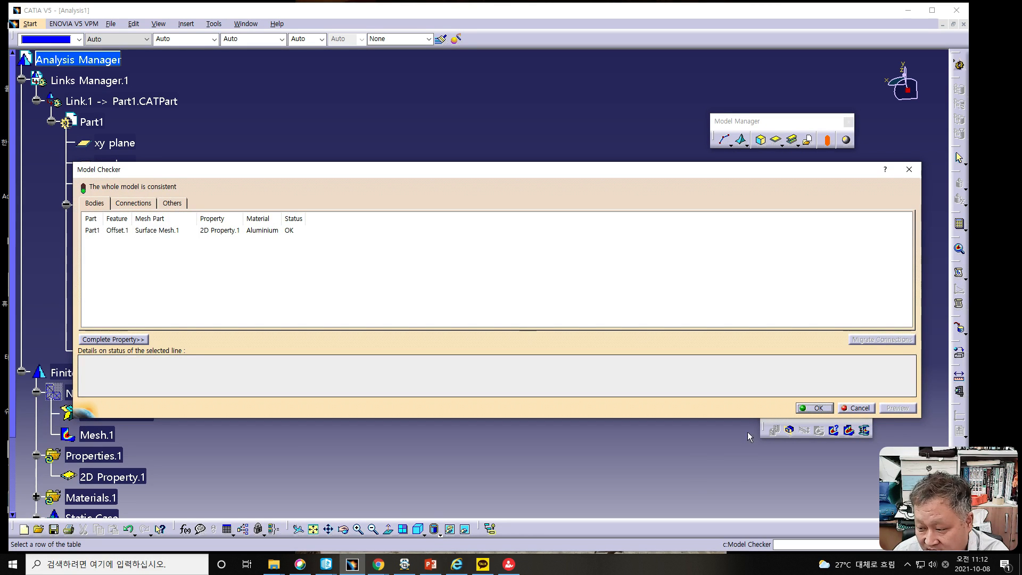
click(813, 408)
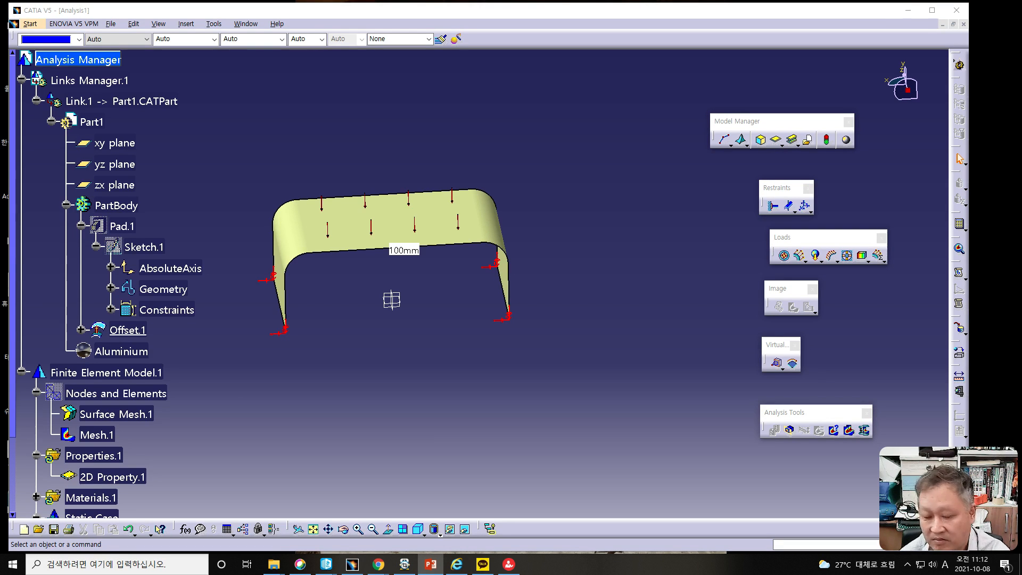
- Compute the whole analysis with the All option and continue past the resource estimation
ctrl+middle_drag(390, 358, 432, 376)
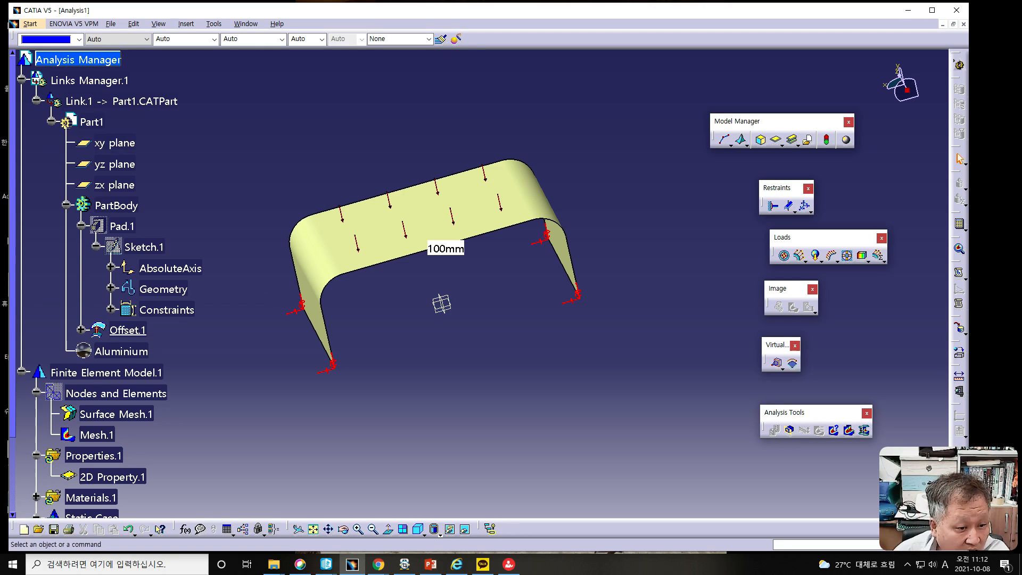
key(alt+Tab)
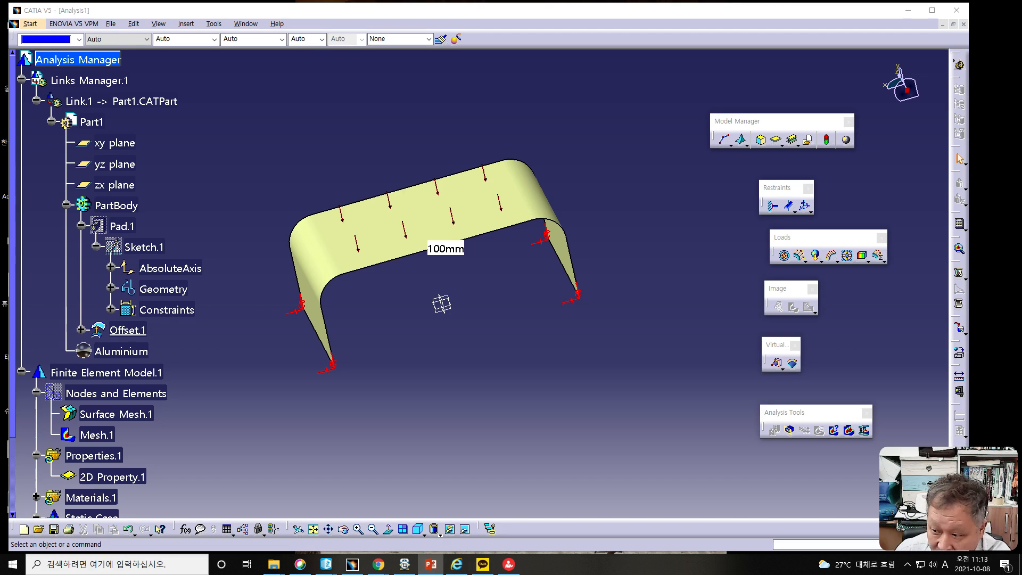
click(960, 226)
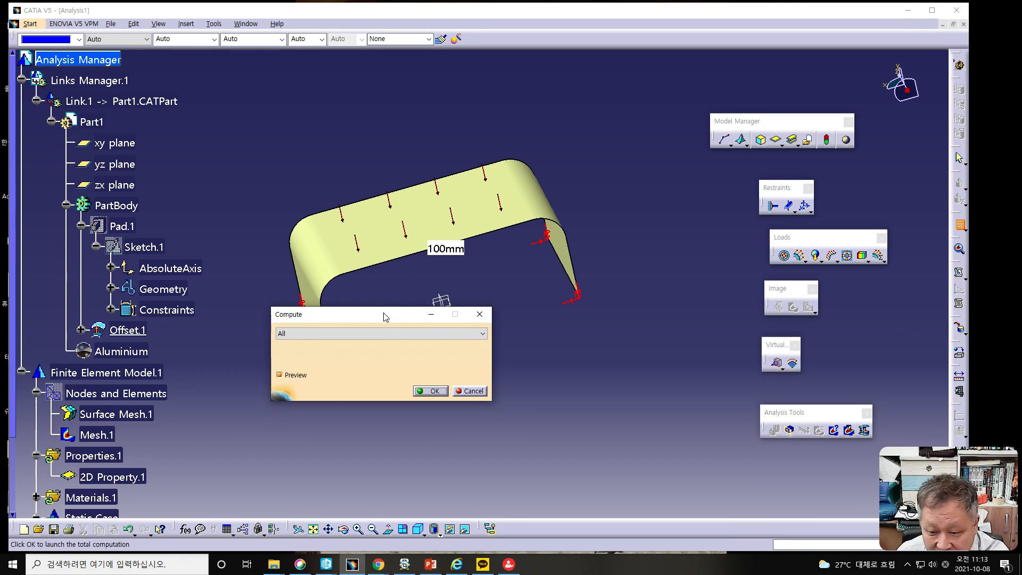
drag(384, 318, 629, 283)
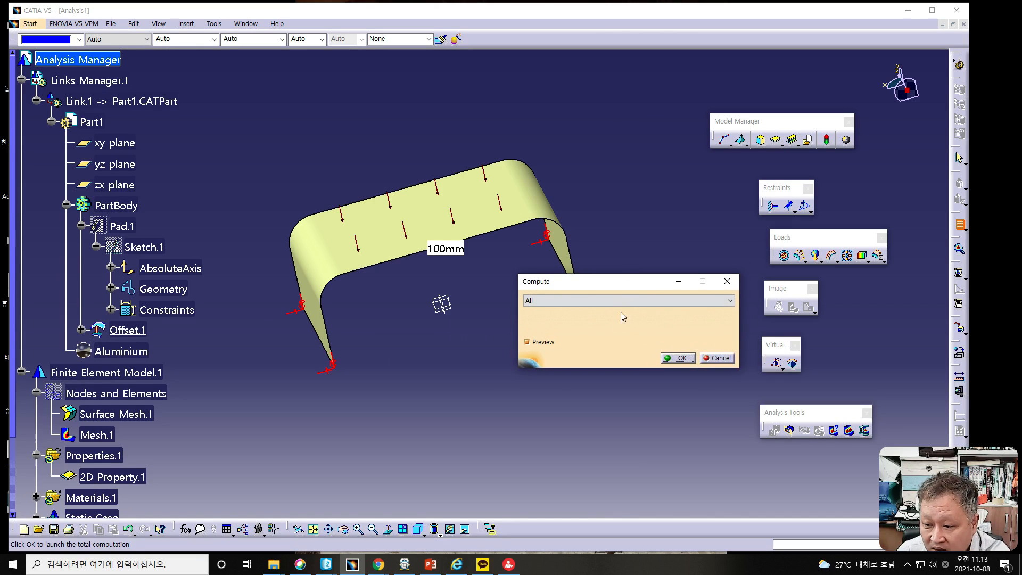
click(676, 358)
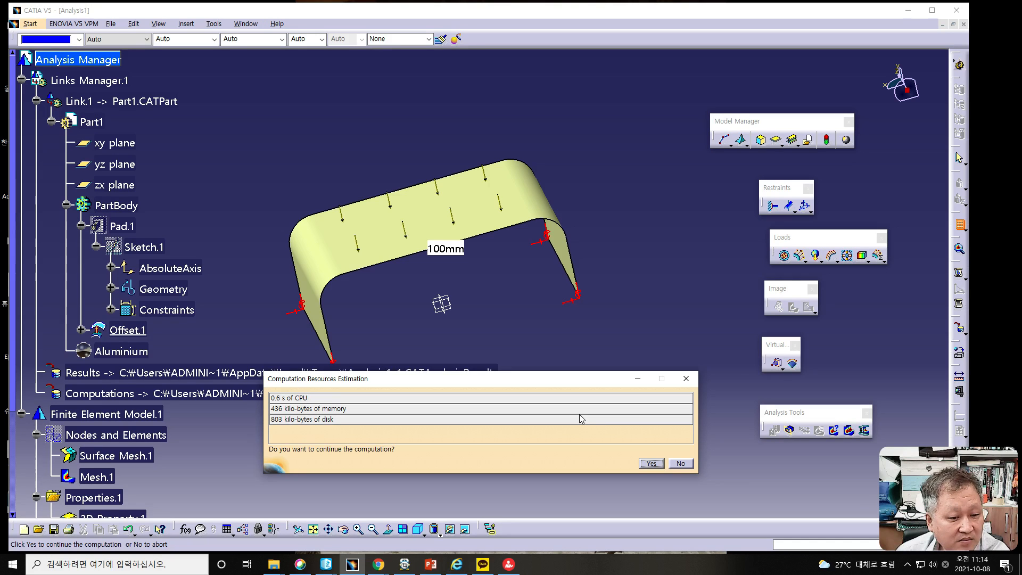
click(650, 464)
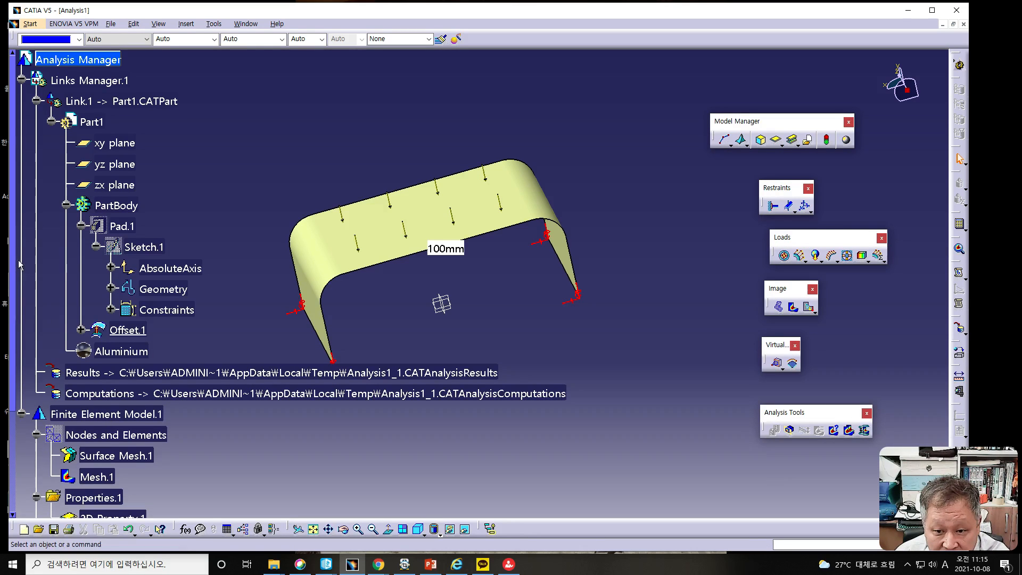
- Collapse Part1 in the tree and examine the Results and Computations file links
click(51, 122)
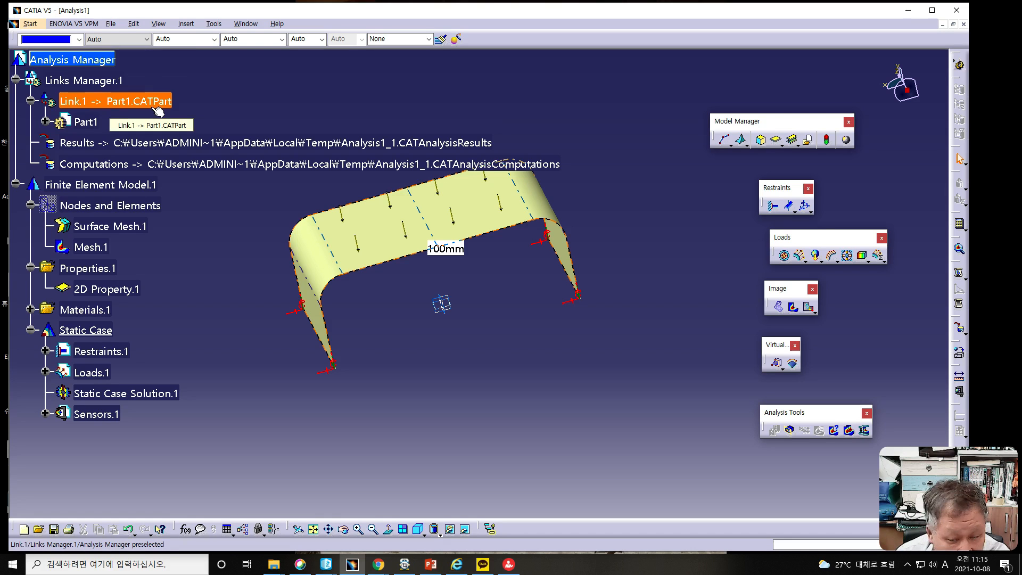
click(161, 164)
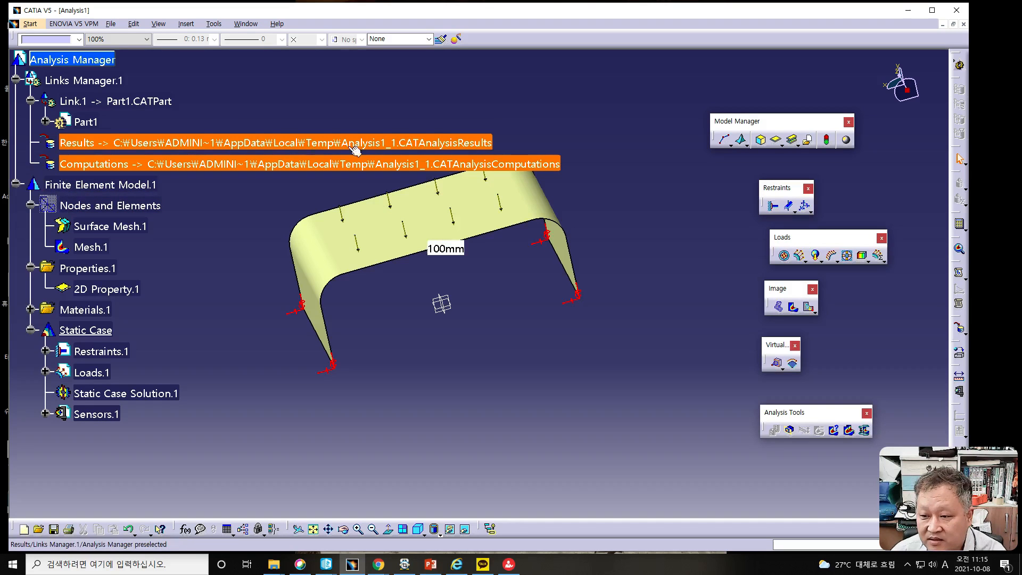
click(435, 169)
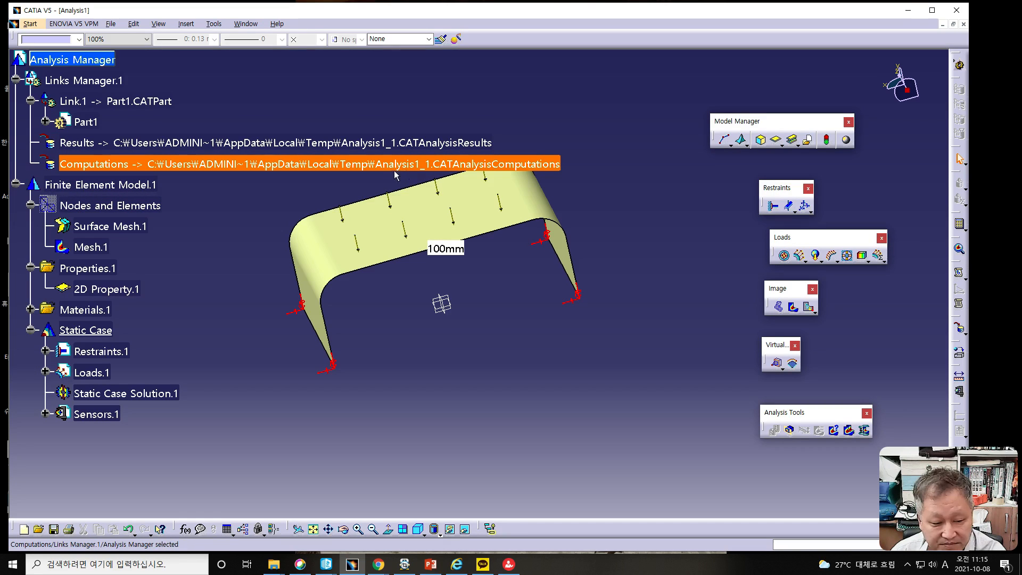
key(alt+Tab)
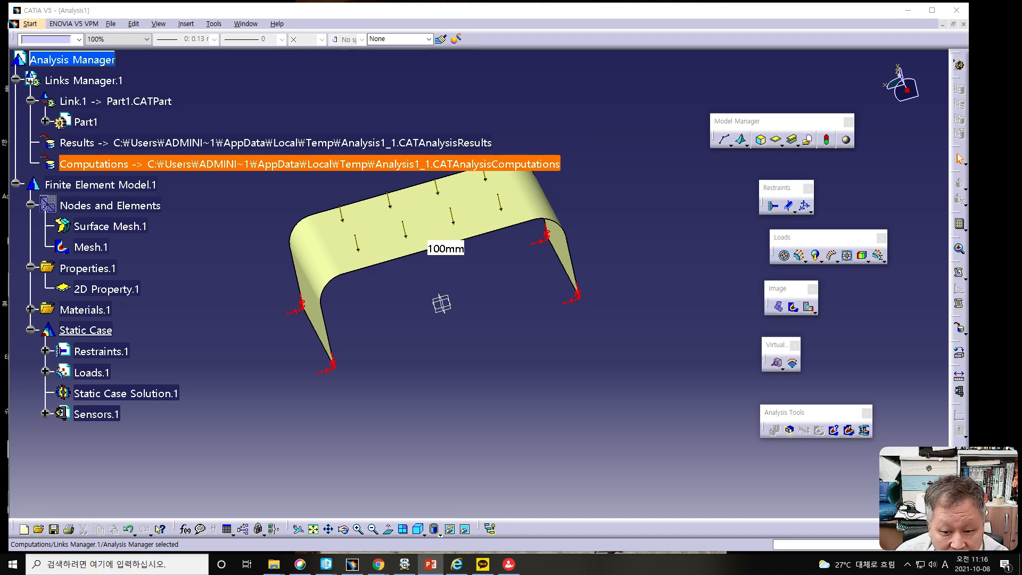
- Create Maximum Displacement and Maximum Von Mises global sensors for the static case
right_click(100, 417)
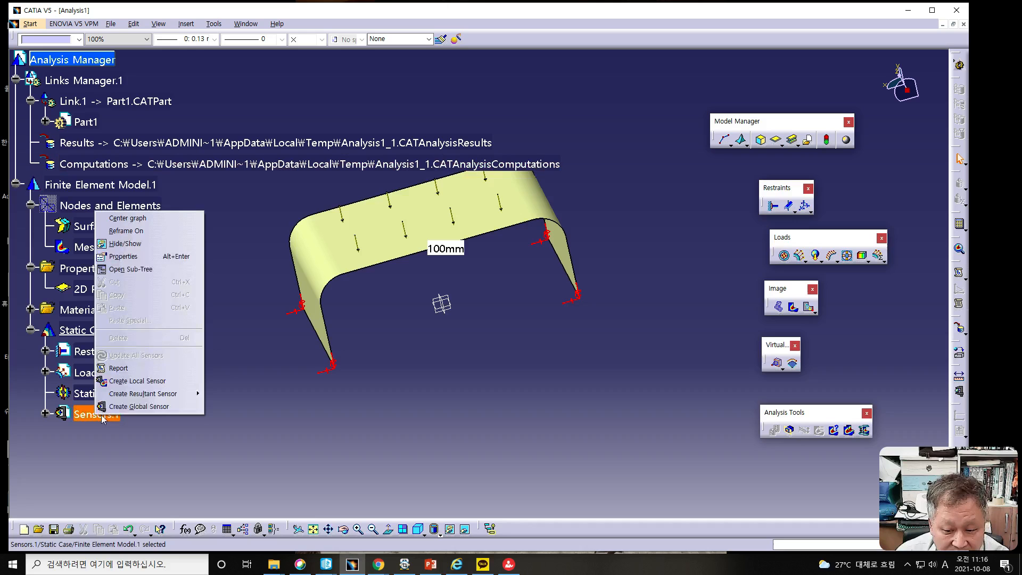
click(137, 407)
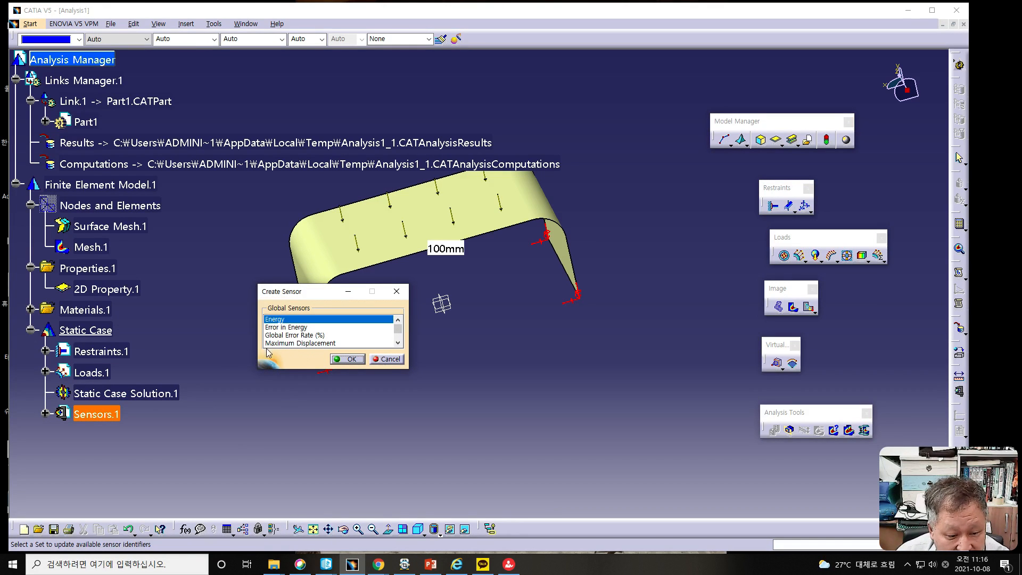
click(399, 343)
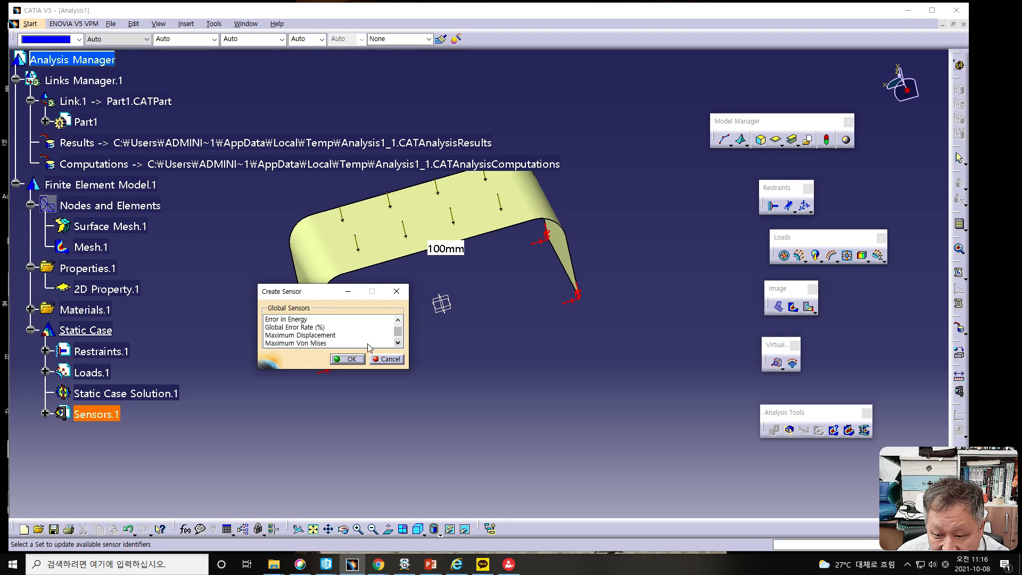
click(316, 336)
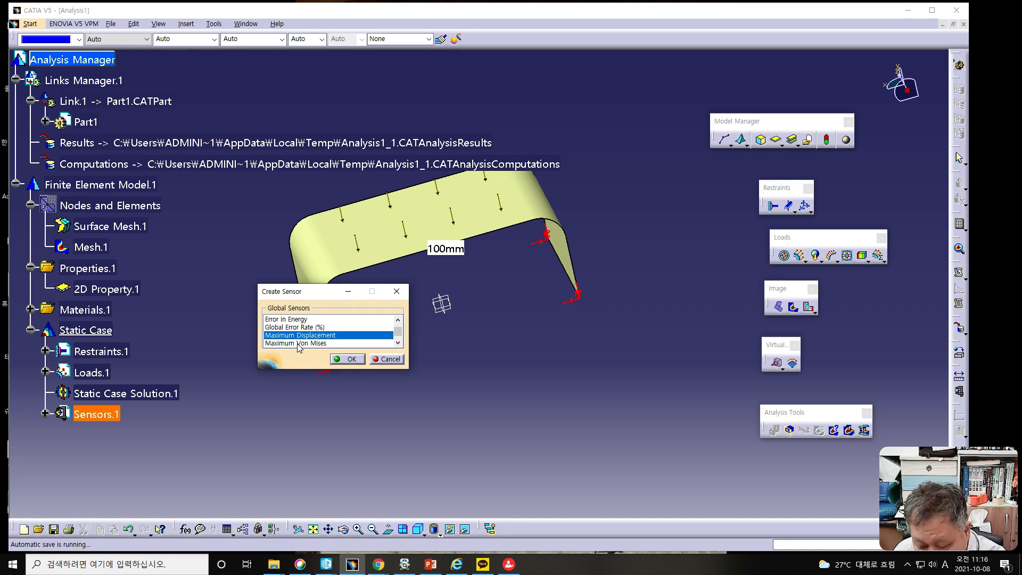
ctrl+click(297, 343)
click(343, 359)
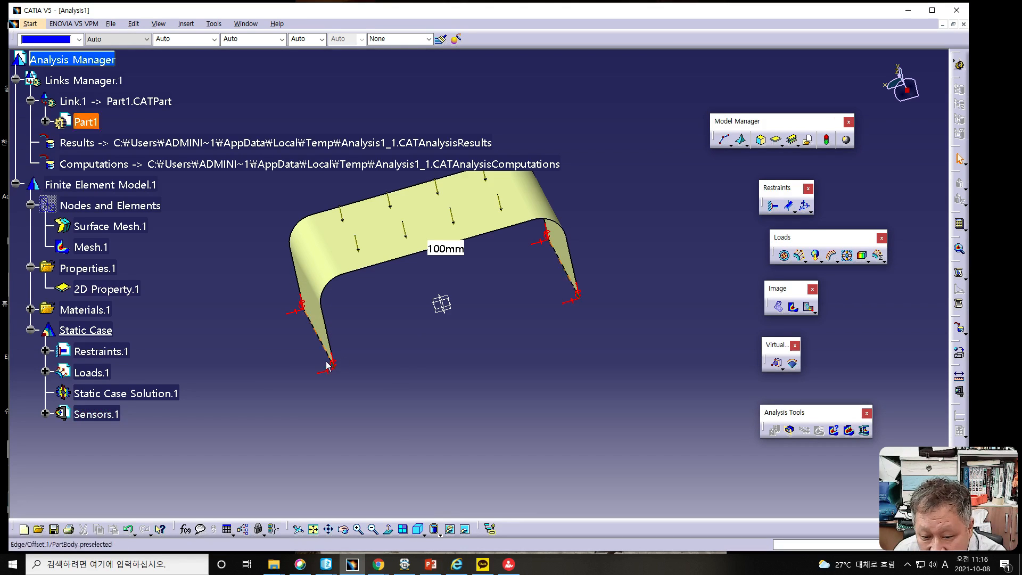
- Expand the static case sensors and inspect the definition of the Maximum Von Mises sensor
click(45, 414)
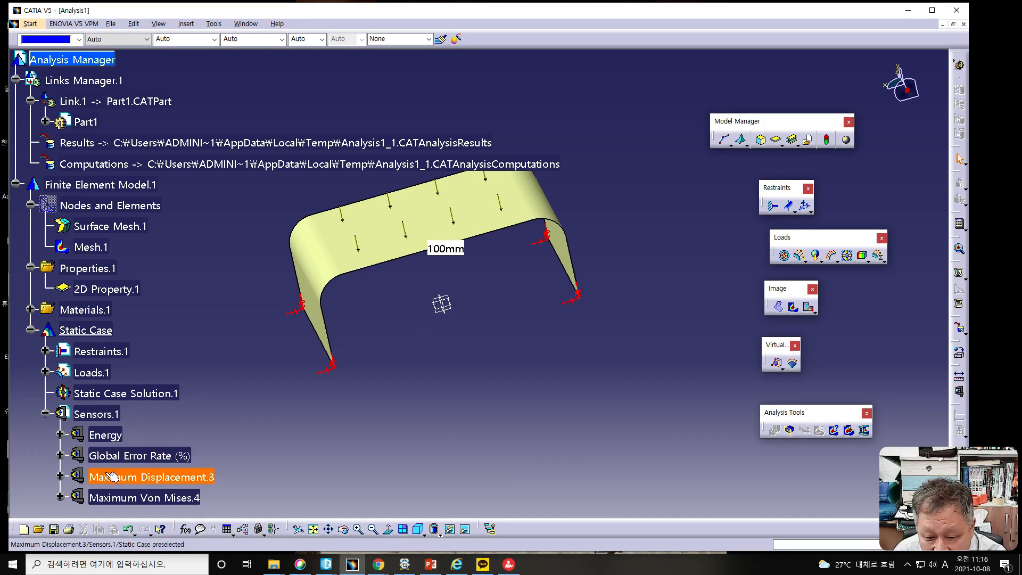
double_click(149, 498)
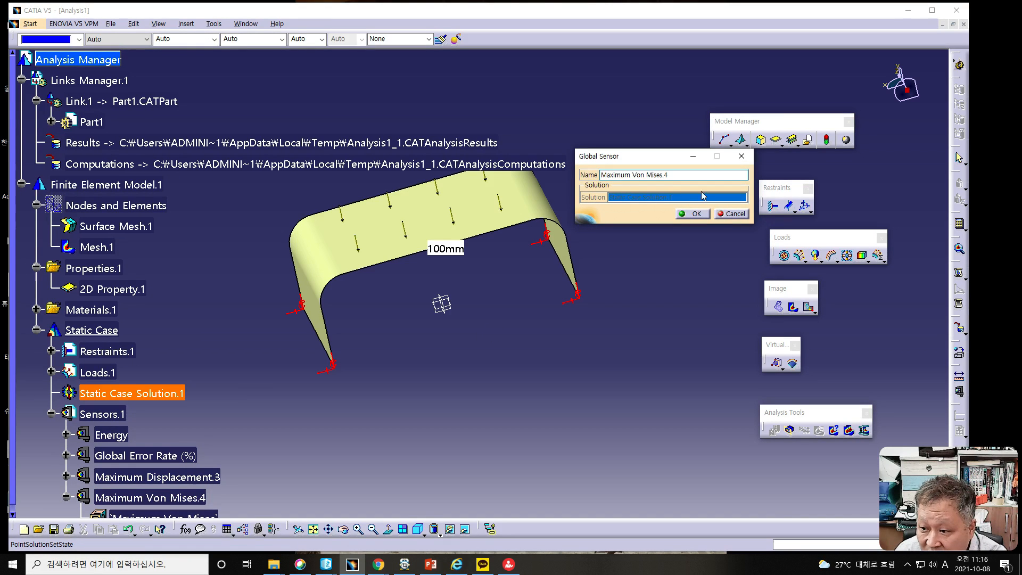
click(723, 215)
scroll(233, 449, down, 2)
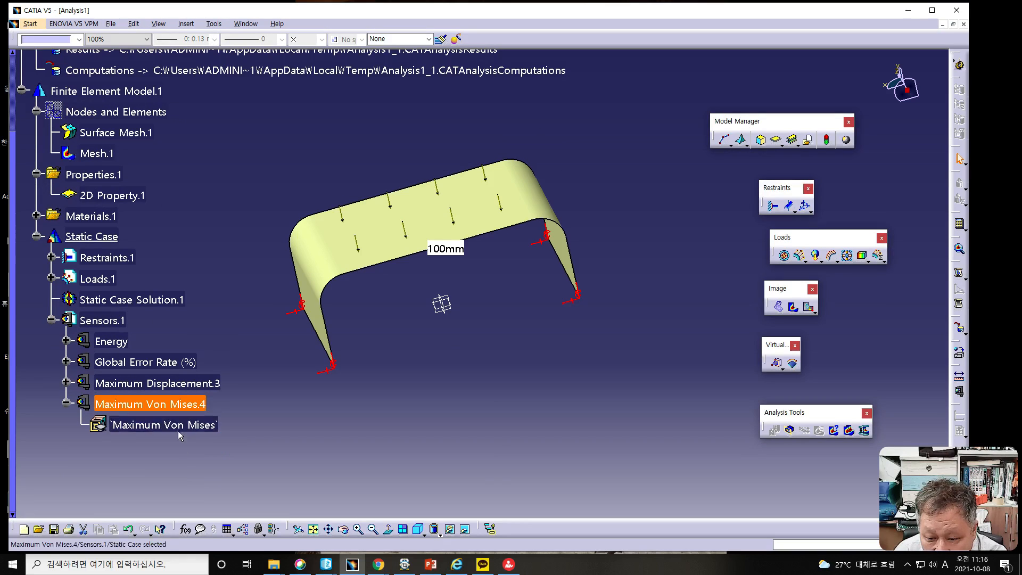
- Inspect the value parameter of the Maximum Von Mises sensor without changing it
double_click(177, 427)
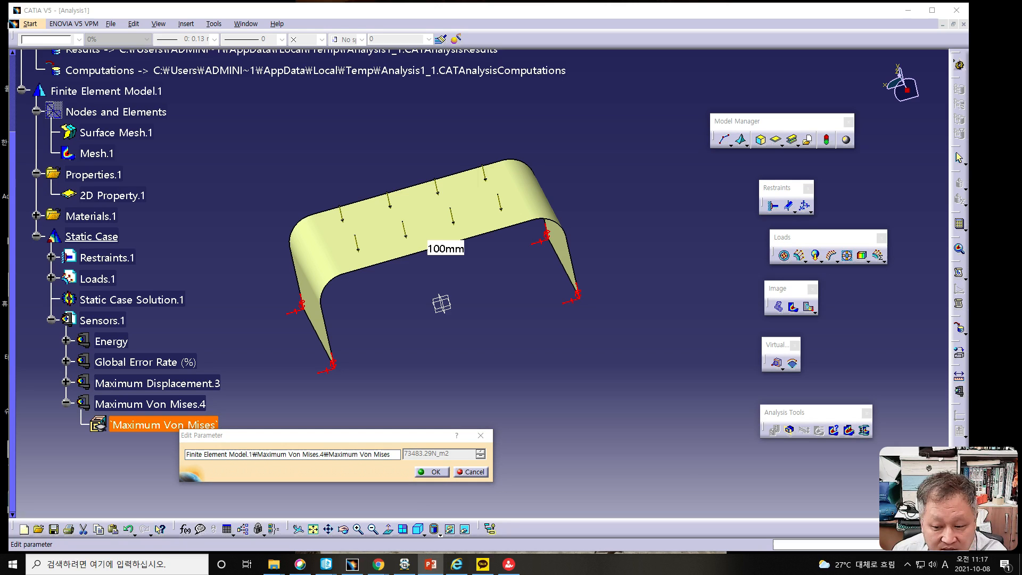
click(468, 473)
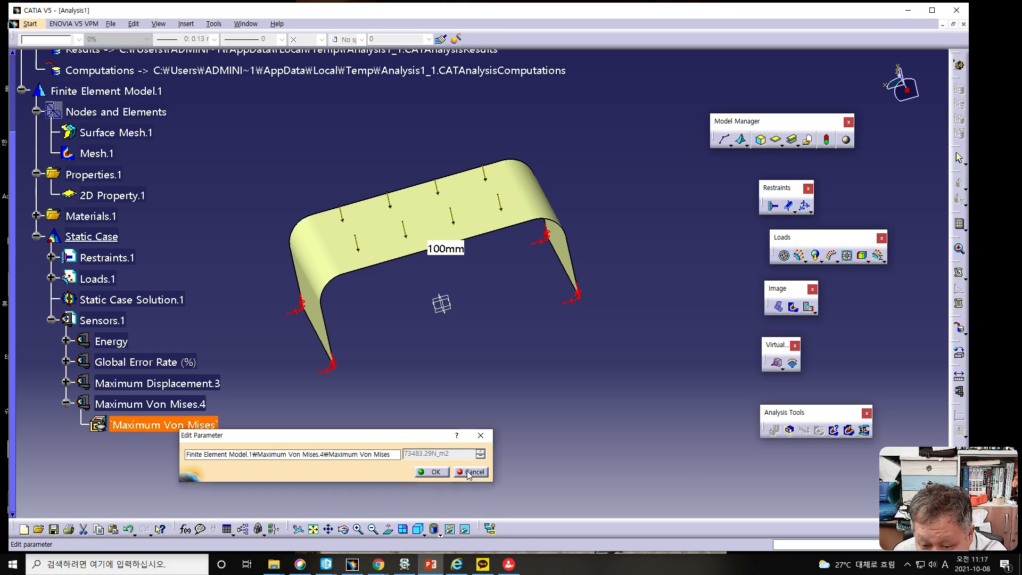
click(464, 473)
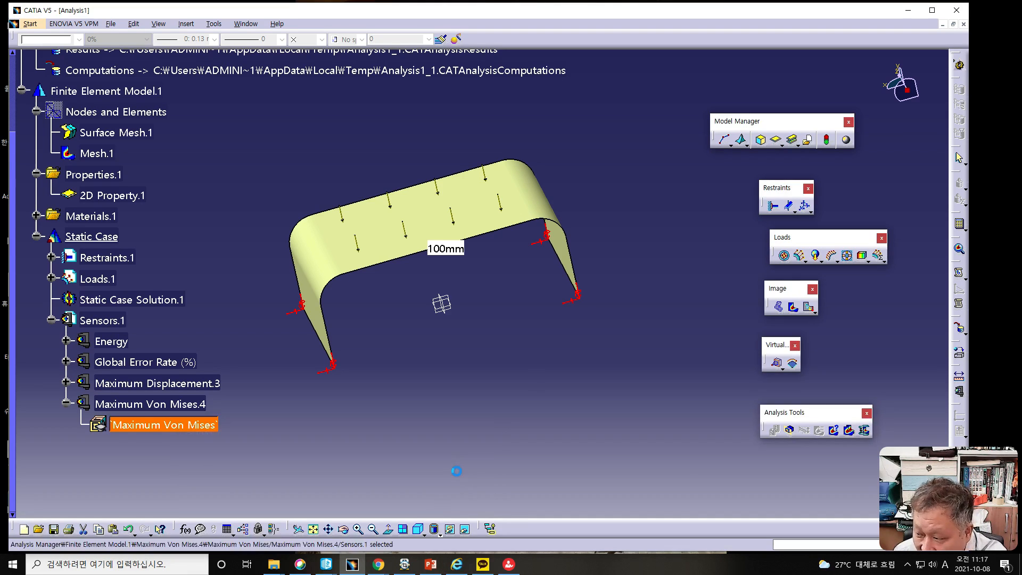
- Inspect the Maximum Displacement sensor's definition and its value parameter without changing either
double_click(149, 388)
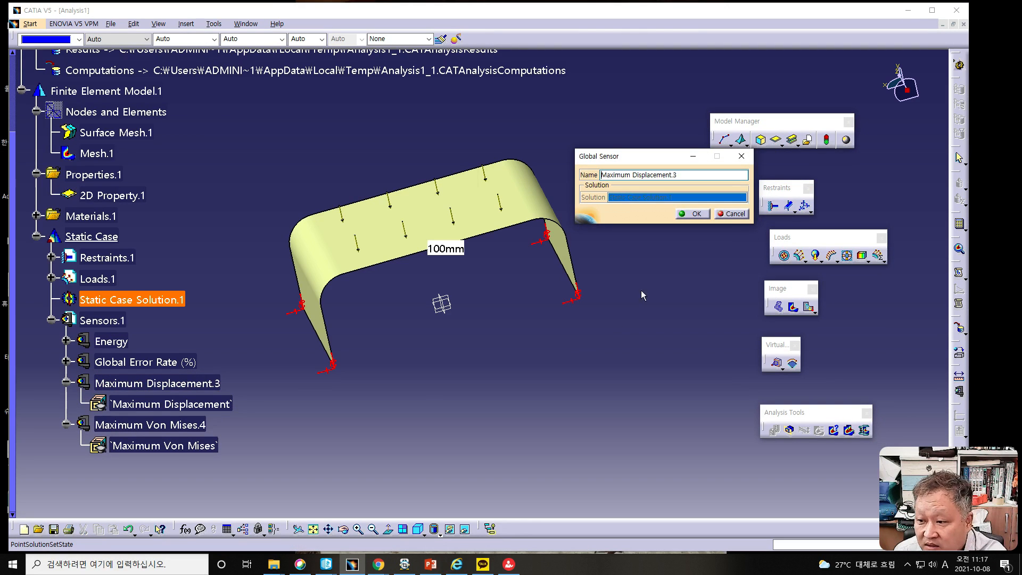
click(725, 214)
click(218, 406)
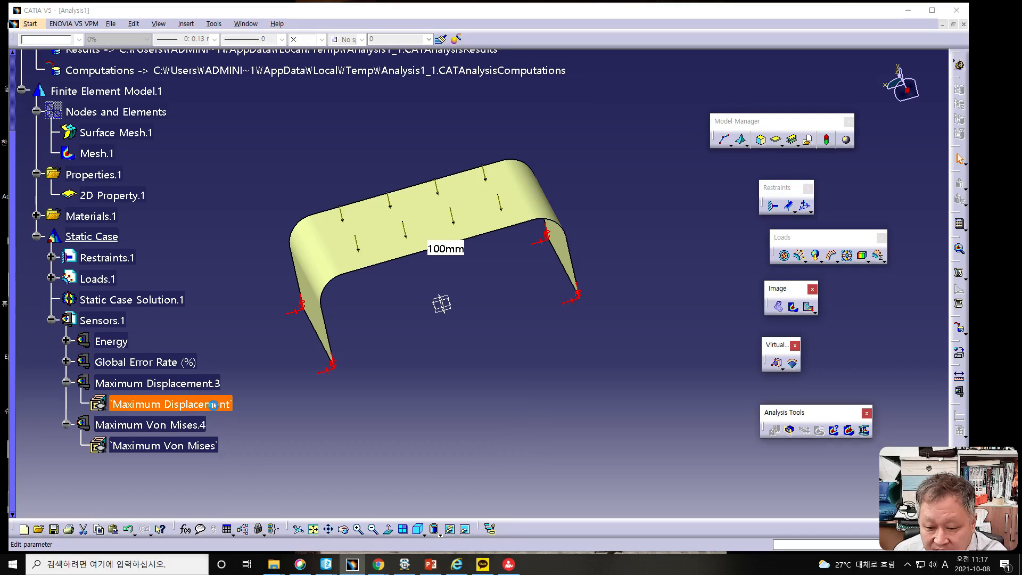
double_click(219, 408)
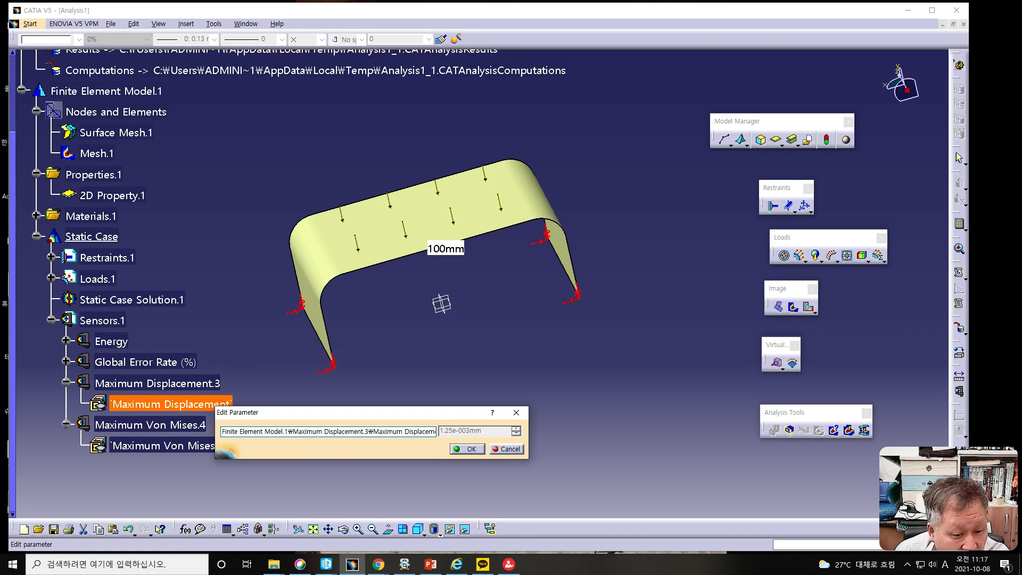
click(502, 450)
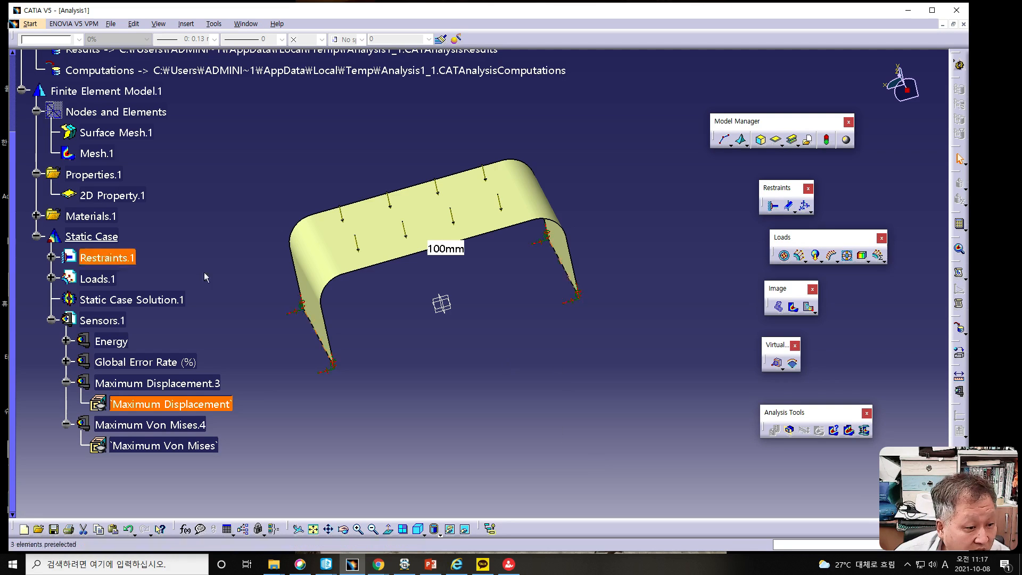
- Generate the Deformation image of the static case solution to display the deformed mesh
key(alt+Tab)
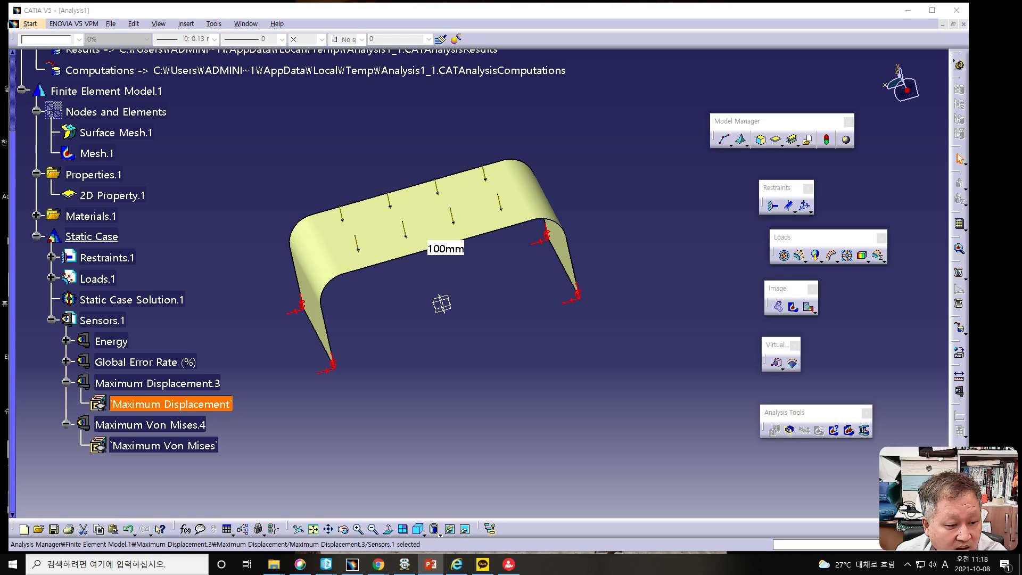
click(779, 308)
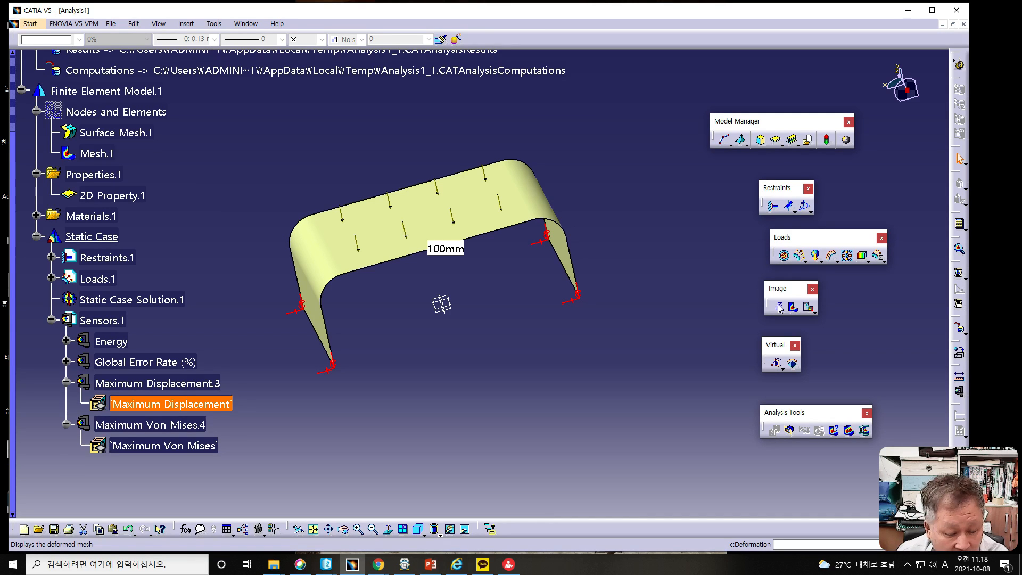
click(780, 309)
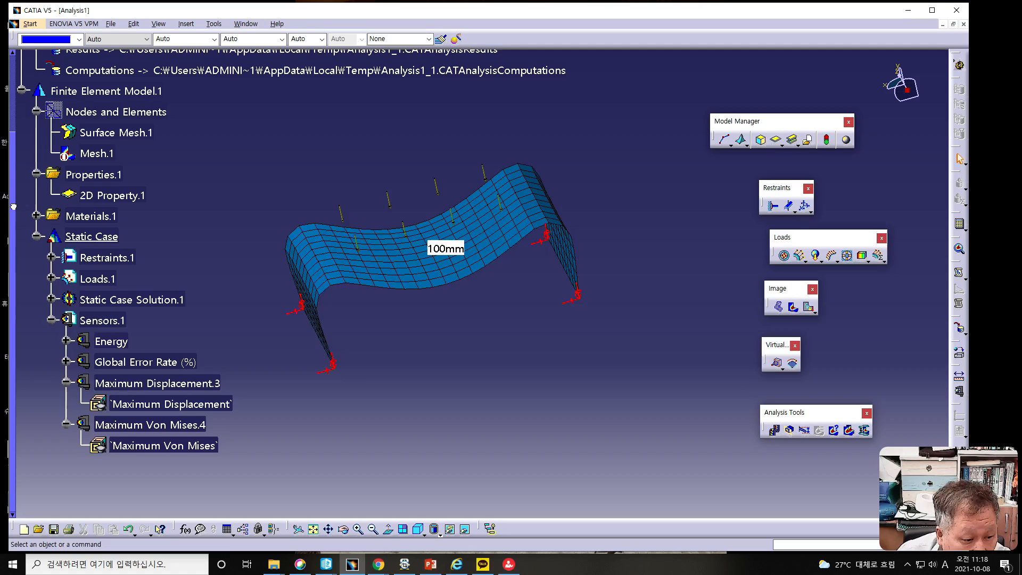
- Hide Mesh.1 under Nodes and Elements and show it again
drag(13, 207, 13, 204)
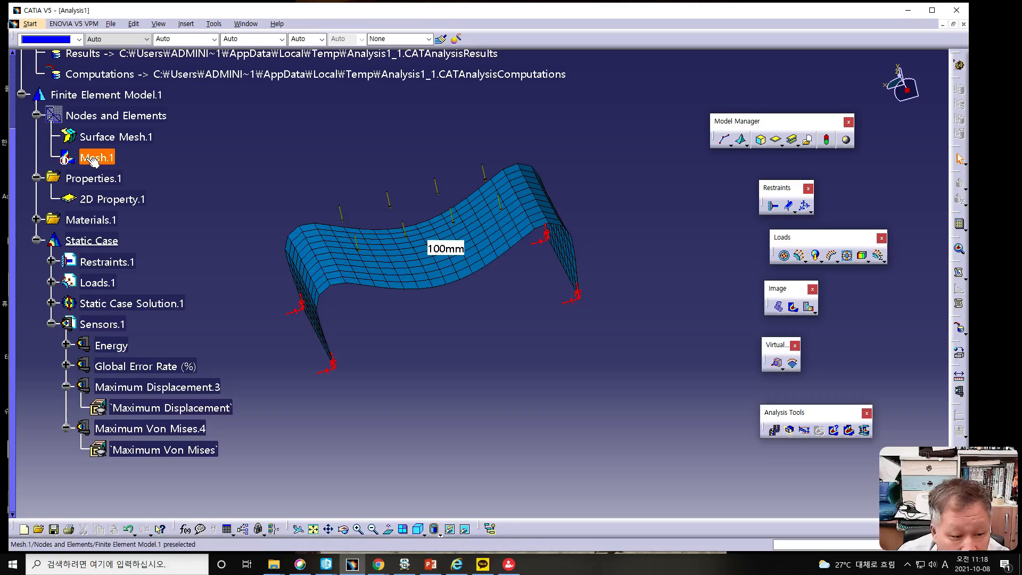
click(93, 160)
right_click(88, 159)
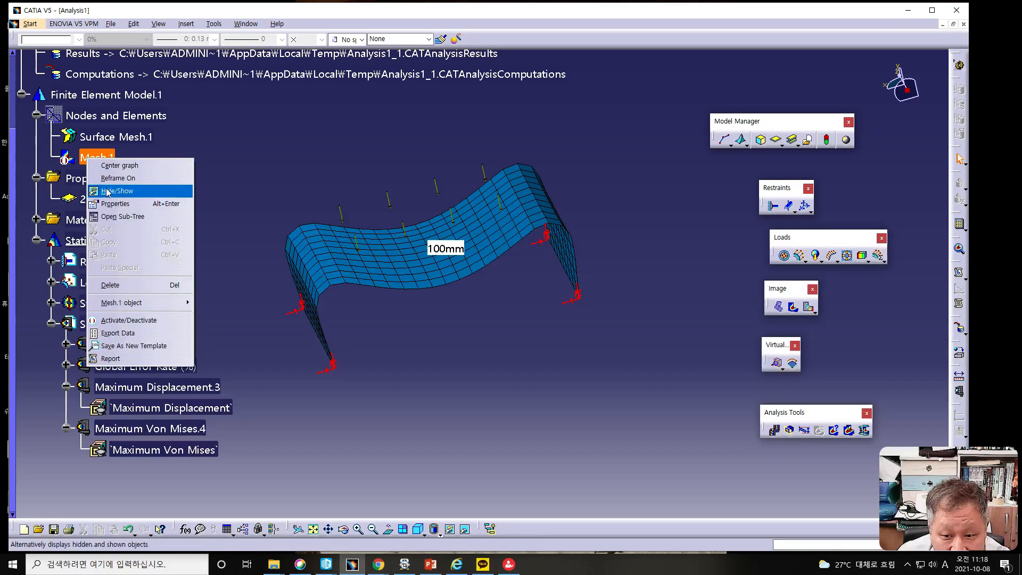
click(108, 193)
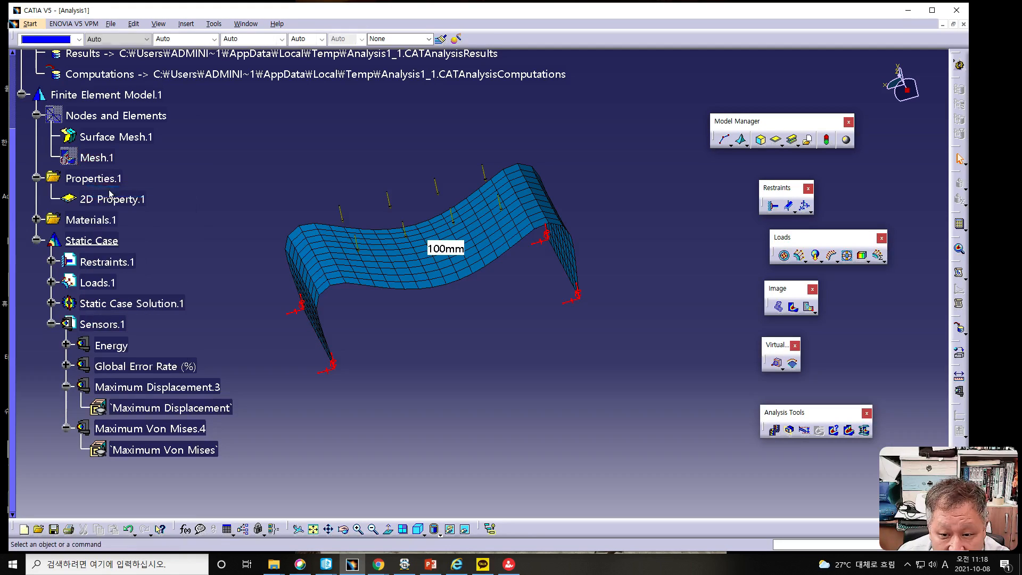
right_click(100, 160)
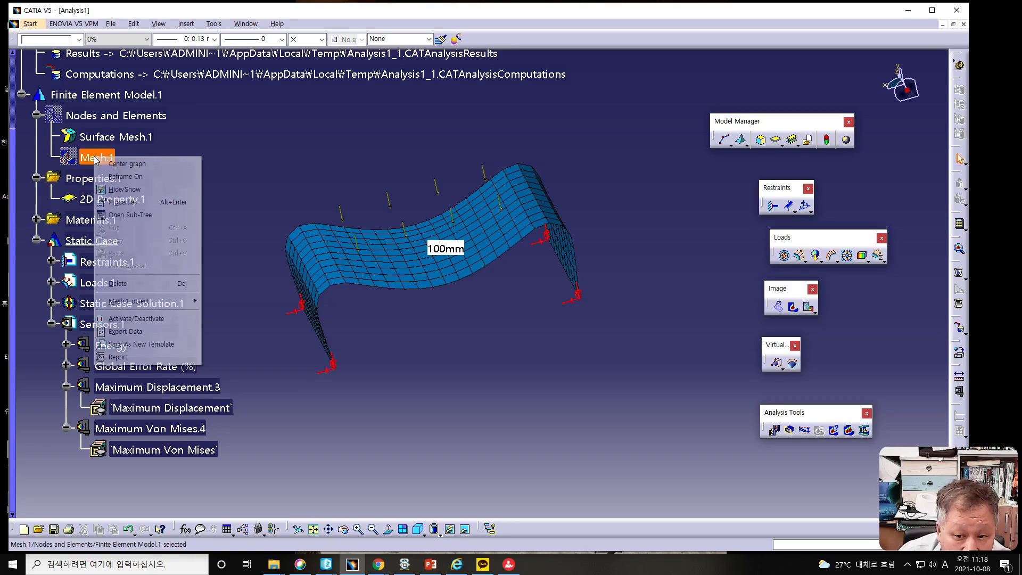
click(112, 193)
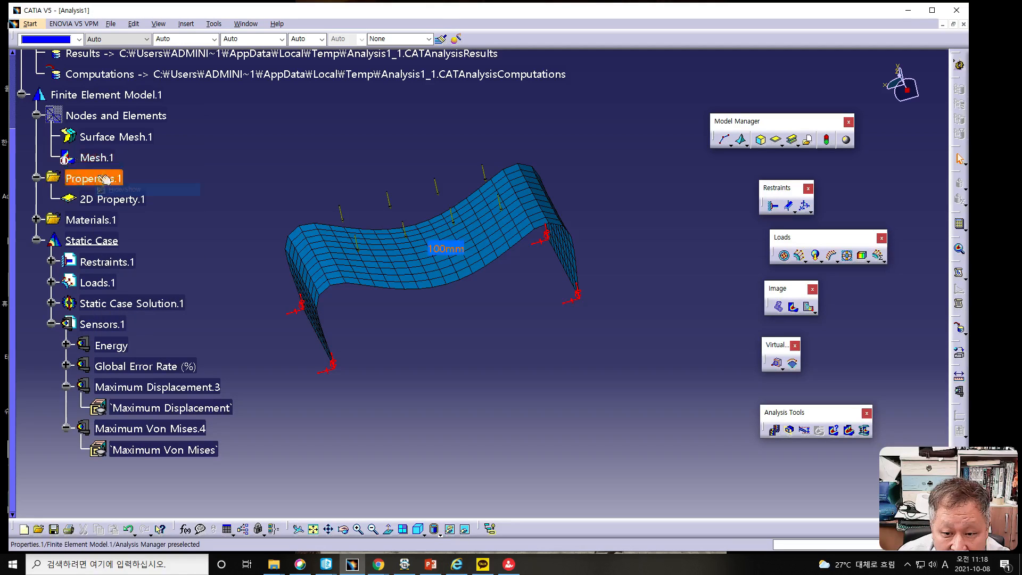
- Activate the Mesh.1 image and show Nodes and Elements to overlay the undeformed mesh on the deformed sheet
right_click(94, 159)
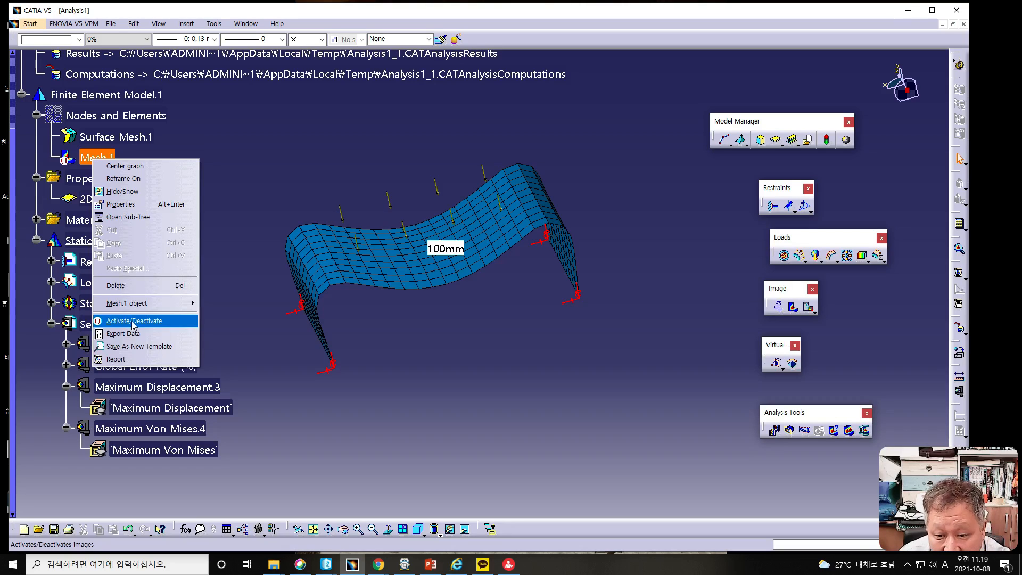
click(132, 322)
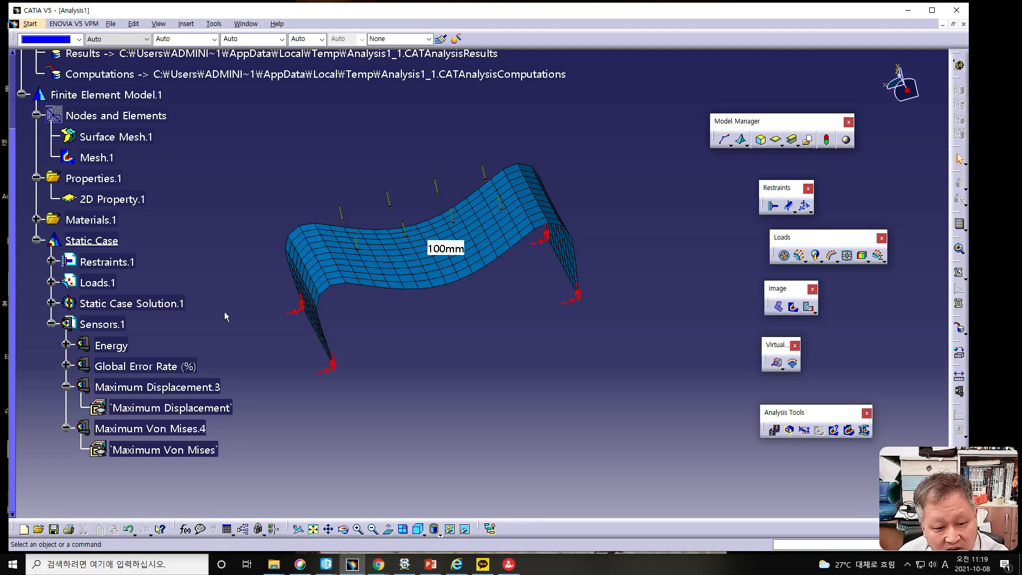
click(104, 117)
right_click(103, 116)
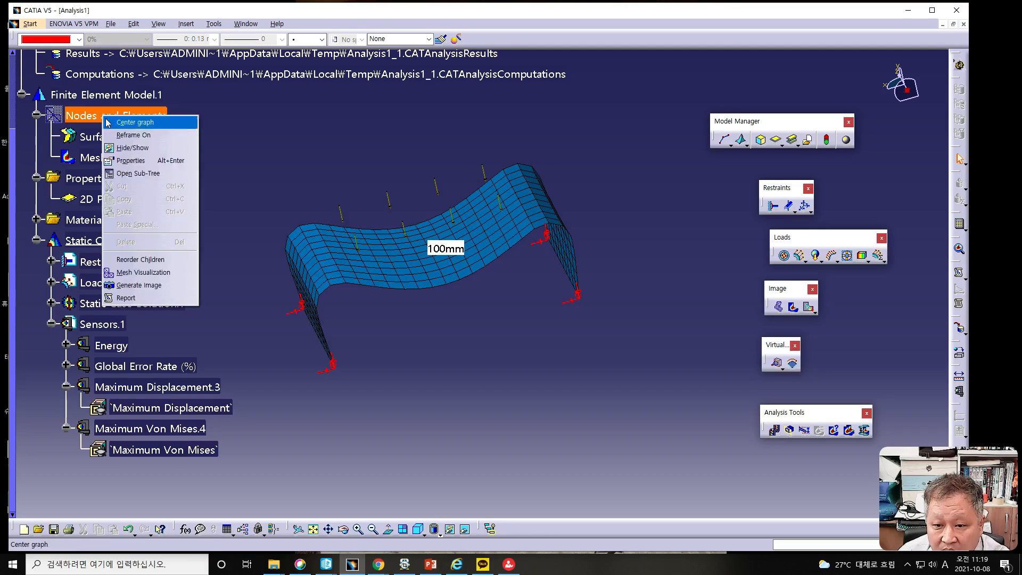
click(128, 149)
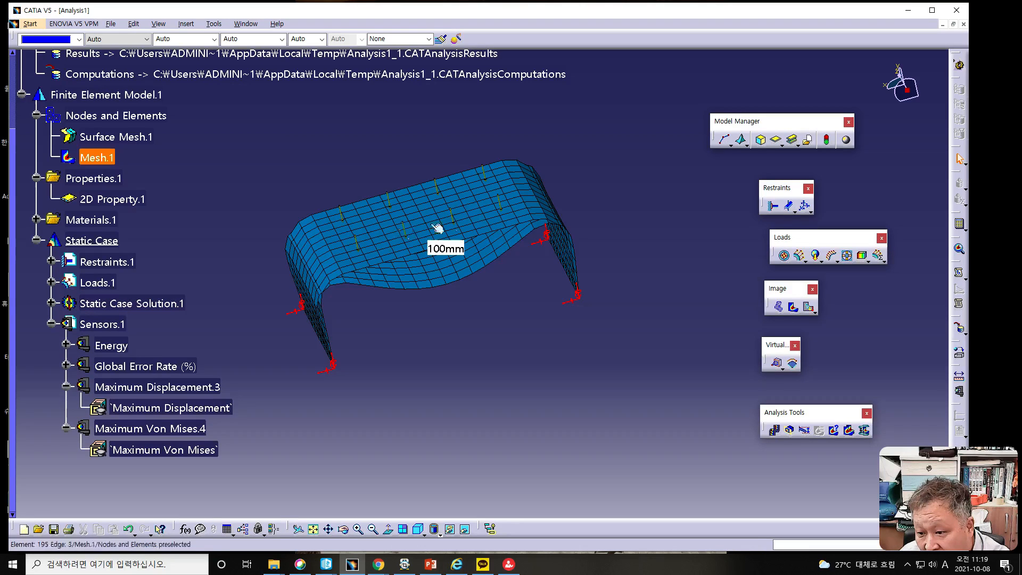
middle_drag(434, 389, 437, 340)
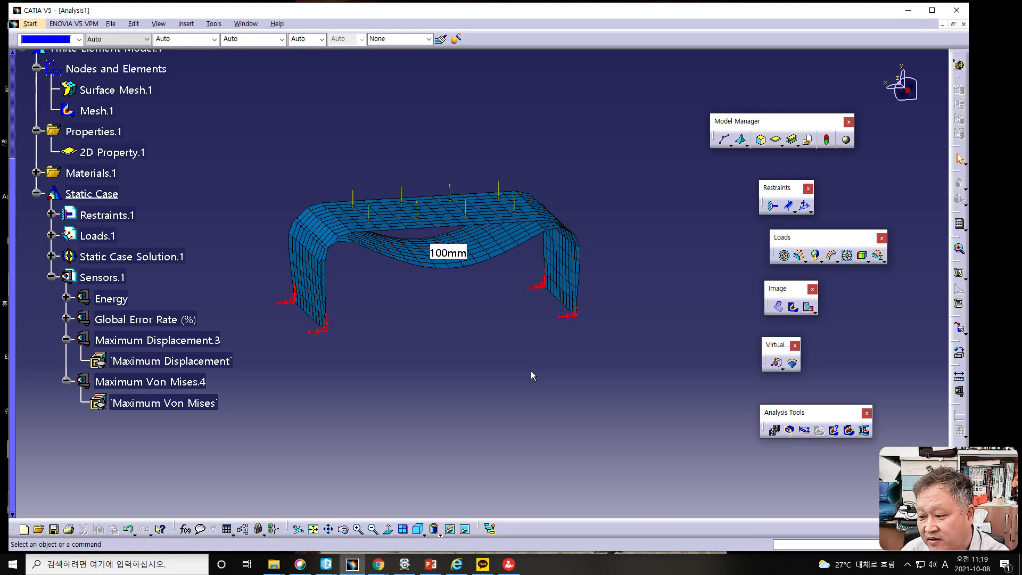
middle_drag(509, 342, 548, 413)
key(alt+Tab)
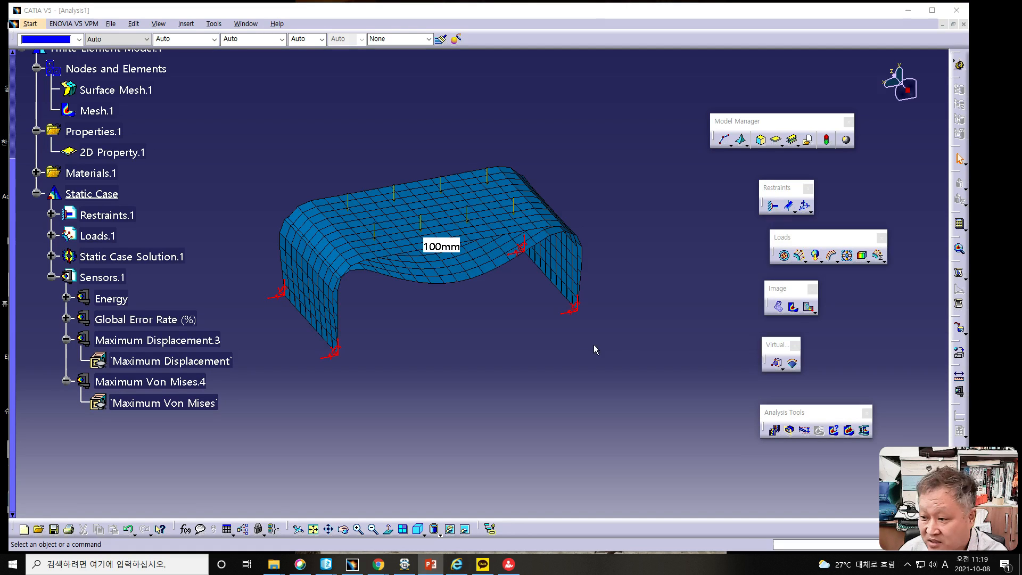
key(alt+Tab)
- Generate the Von Mises stress image and change the view mode to render it as filled colour contours
click(793, 307)
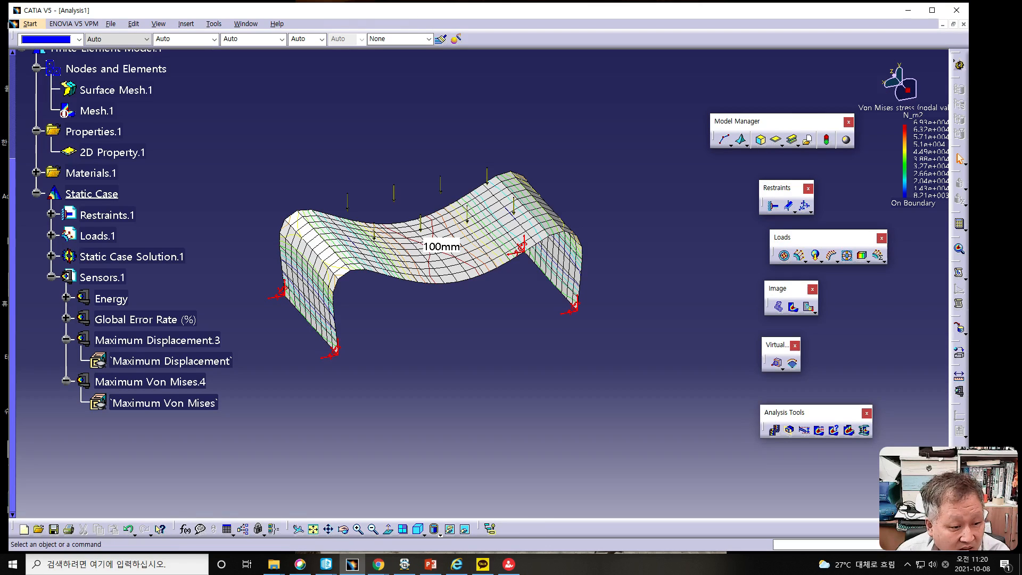
key(alt+Tab)
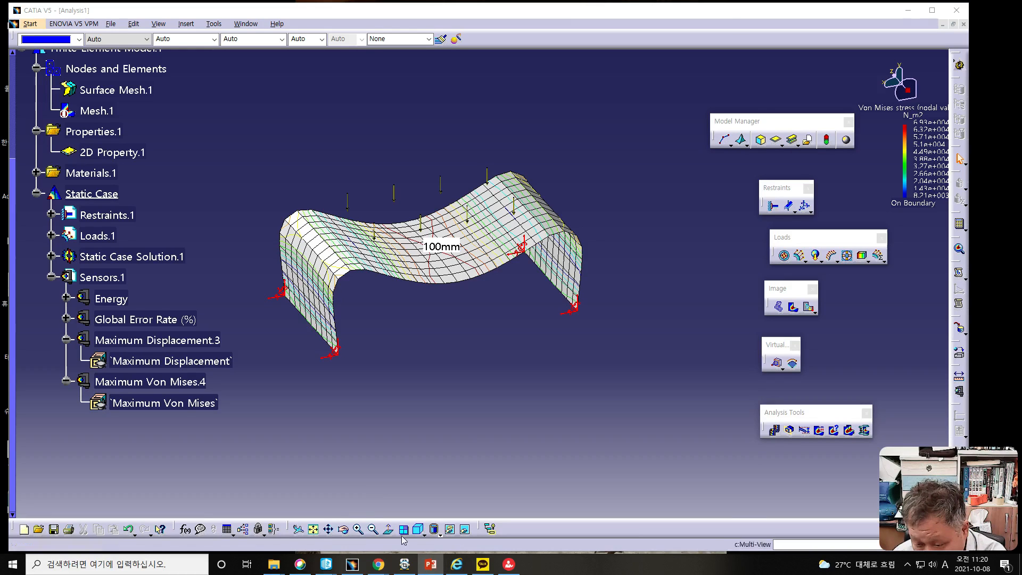
click(439, 532)
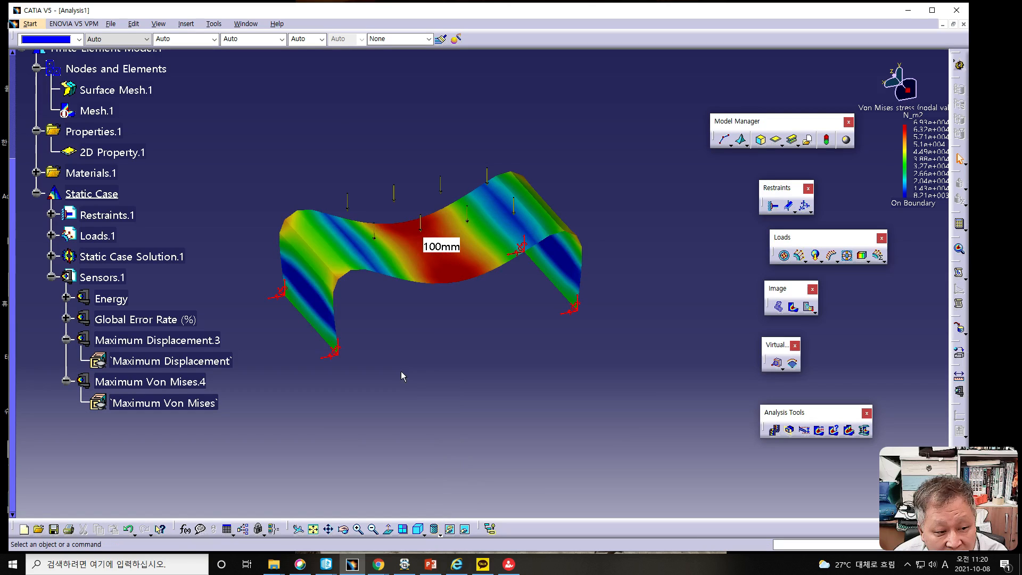
- Probe the nodal Von Mises stress values at points on the contoured sheet
middle_drag(458, 337, 490, 391)
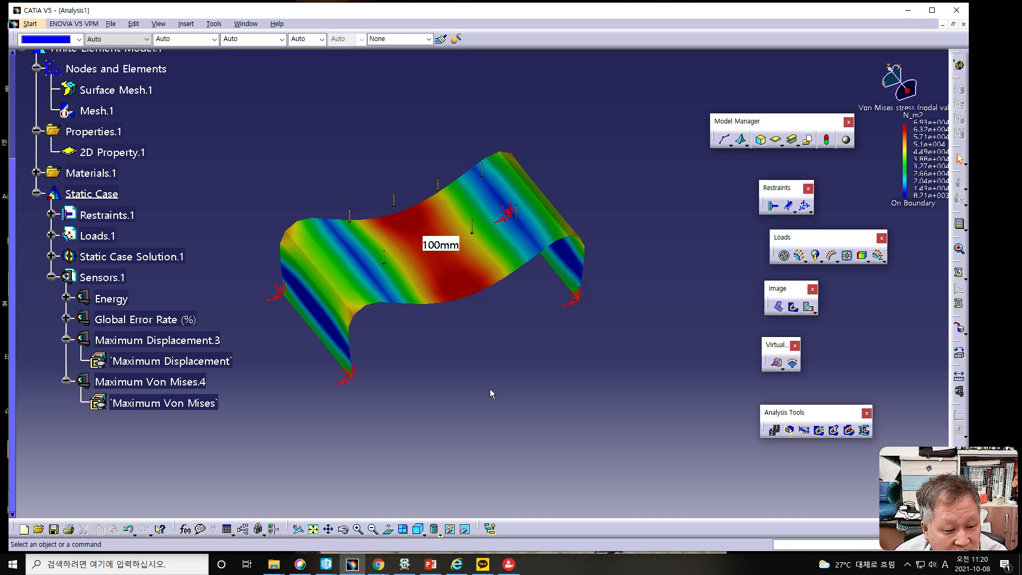
right_click(471, 259)
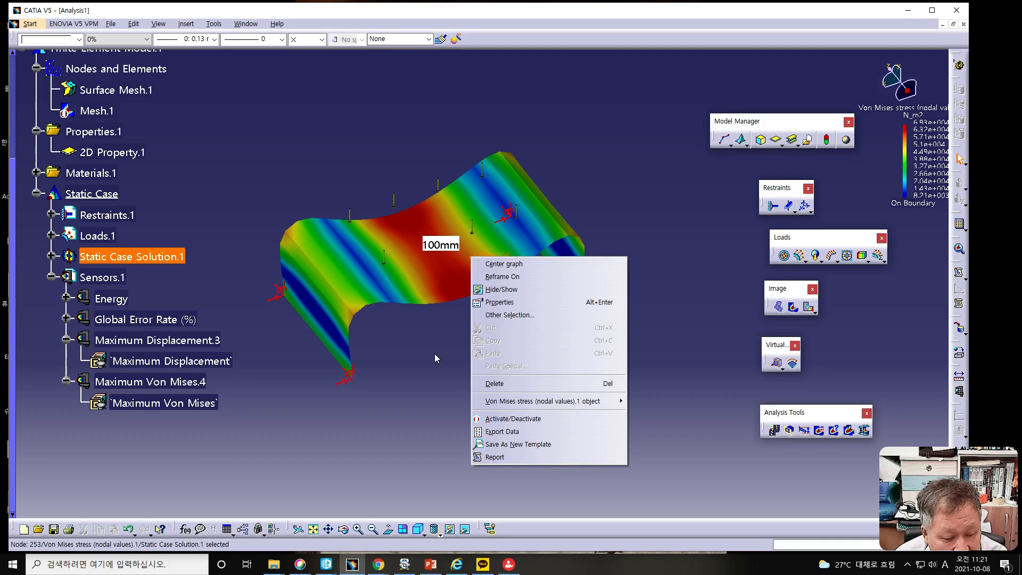
click(427, 267)
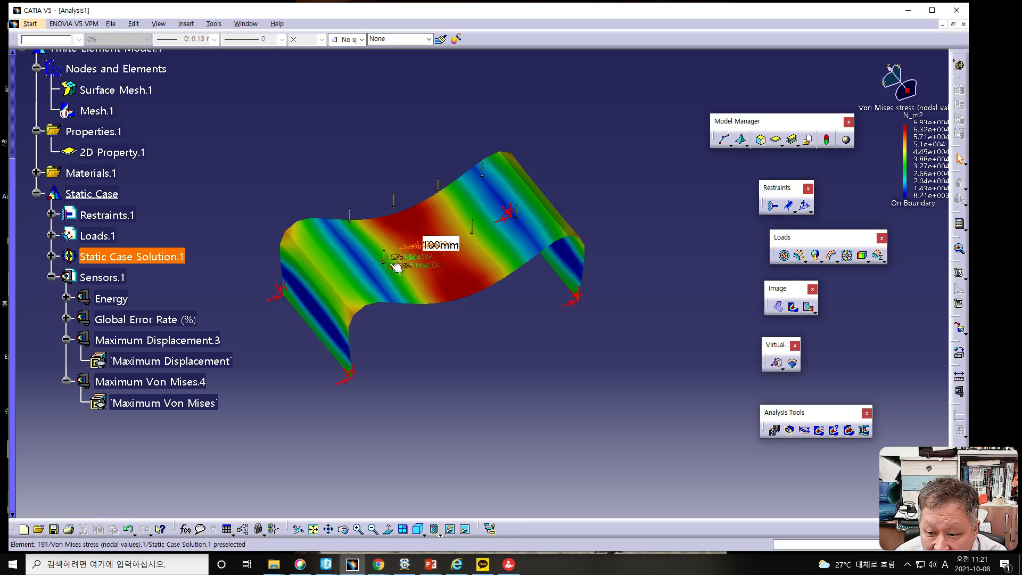
click(353, 266)
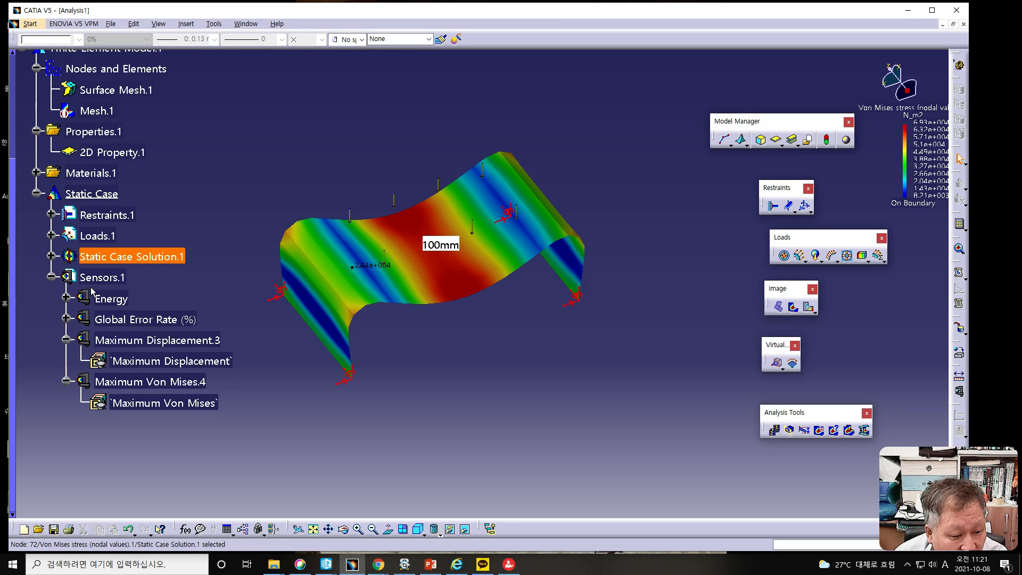
- Compare the Discontinuous iso and Average iso display types of the Von Mises stress image, then cancel the image edition
double_click(417, 269)
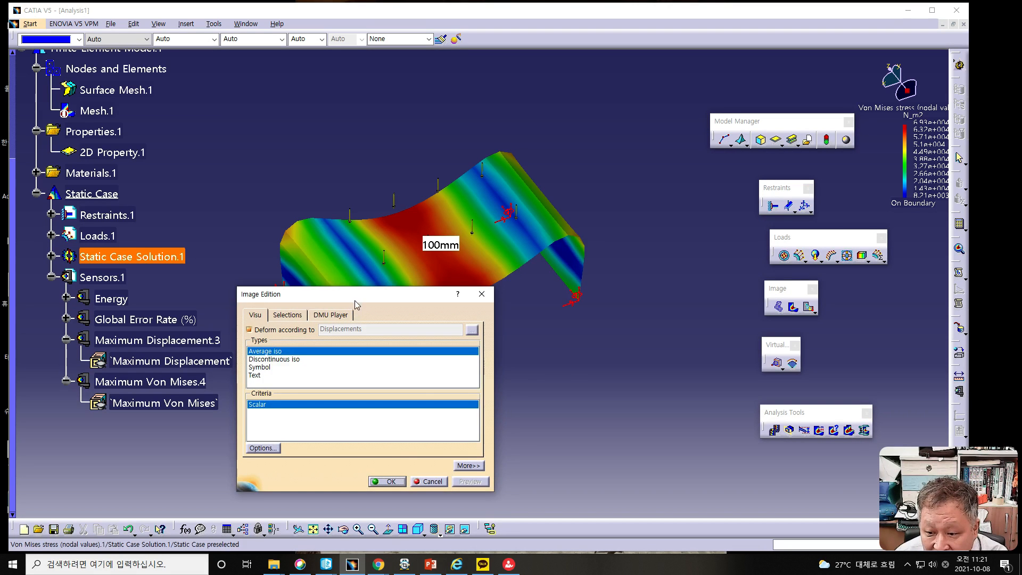
drag(355, 295, 527, 247)
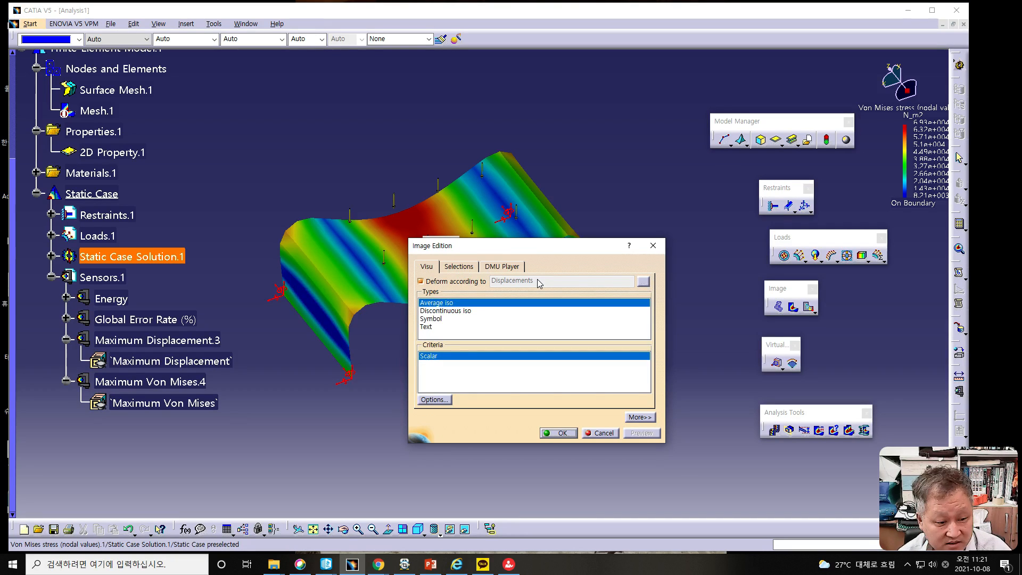
click(466, 313)
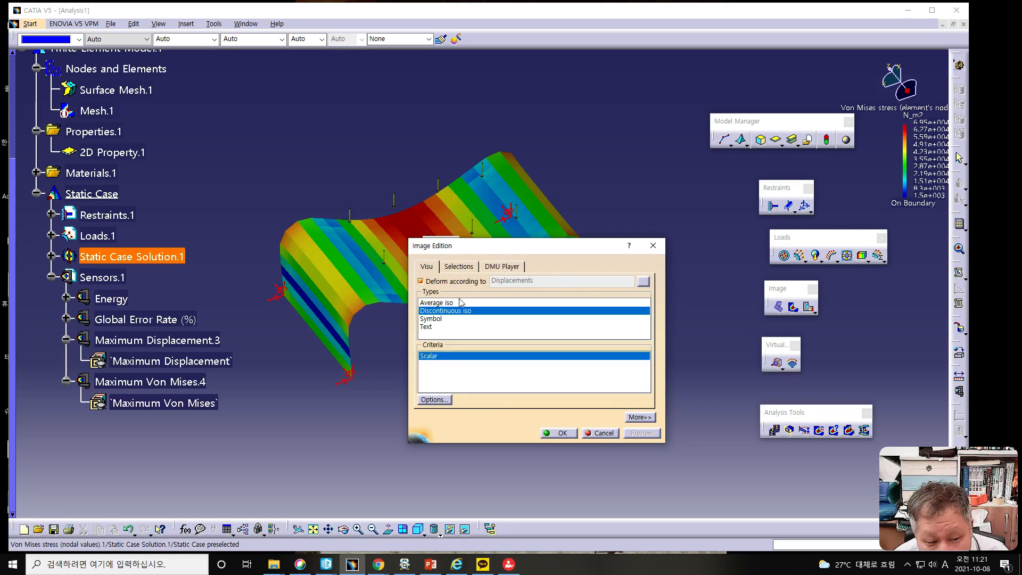
drag(477, 248, 573, 276)
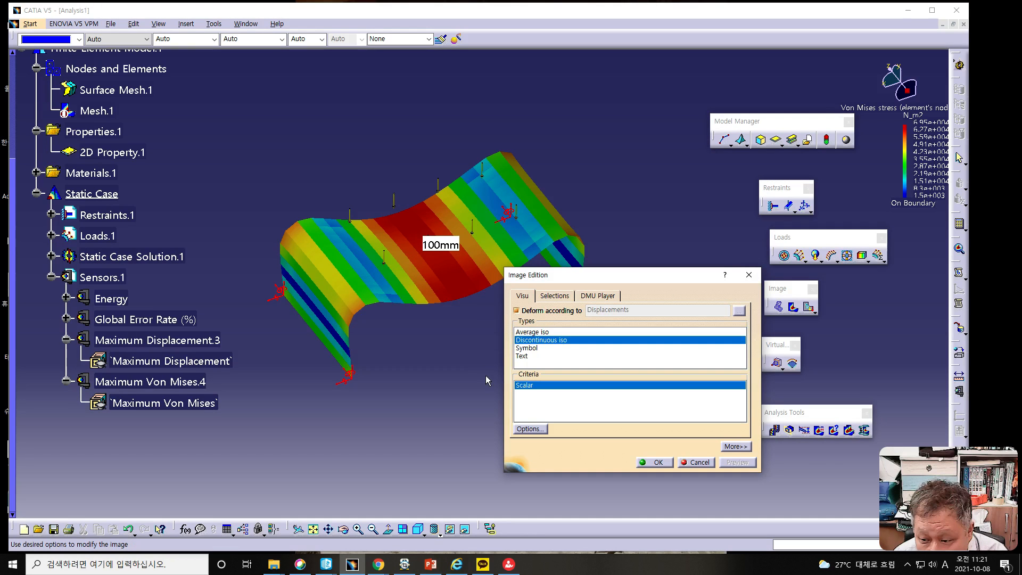
click(532, 333)
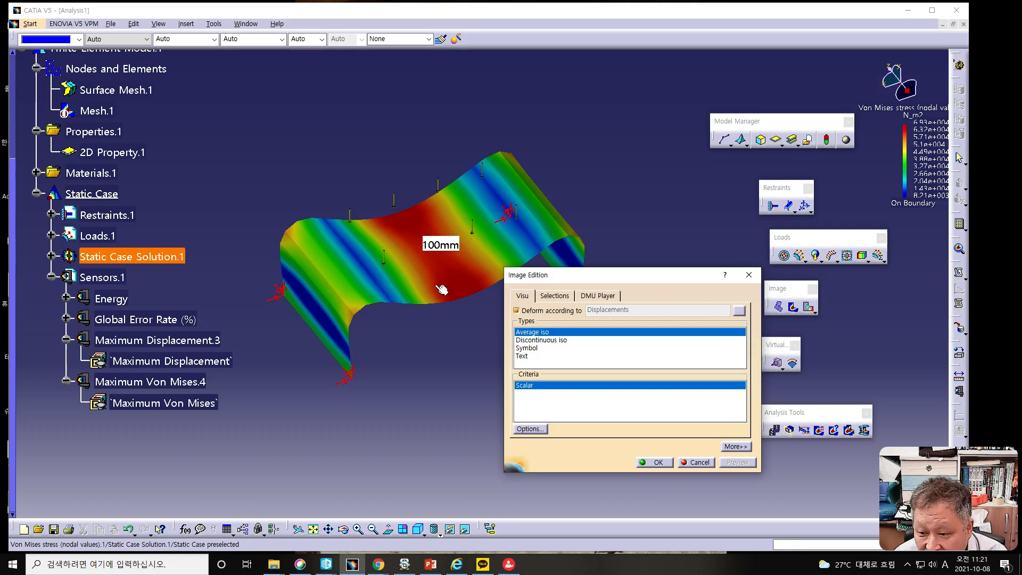
click(531, 340)
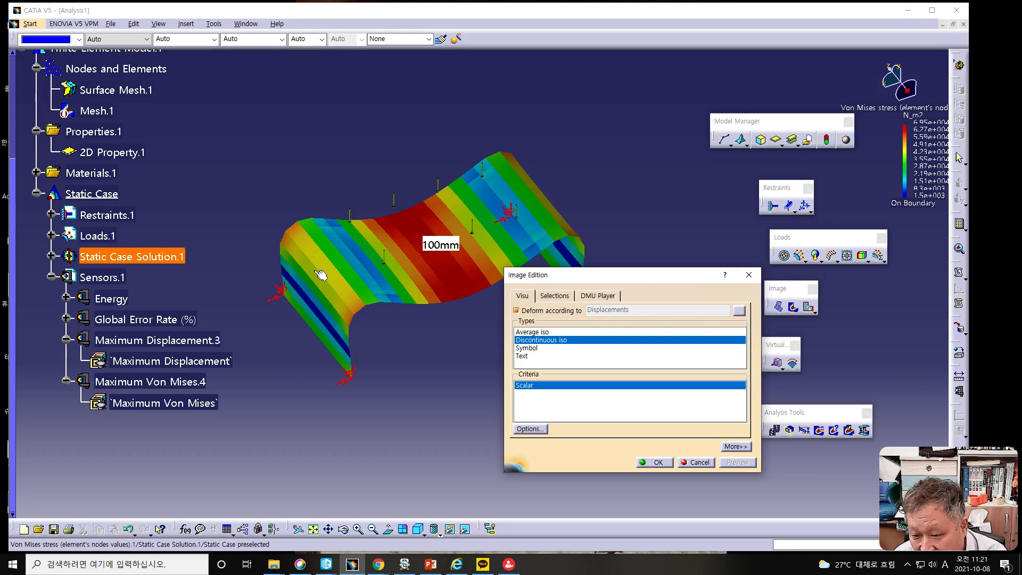
click(539, 332)
key(alt+Tab)
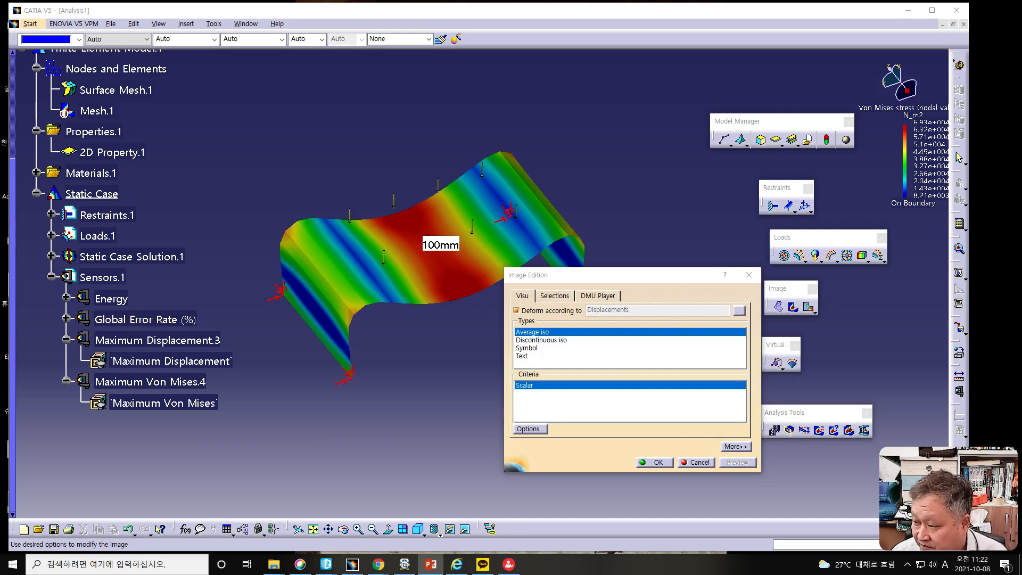
click(698, 461)
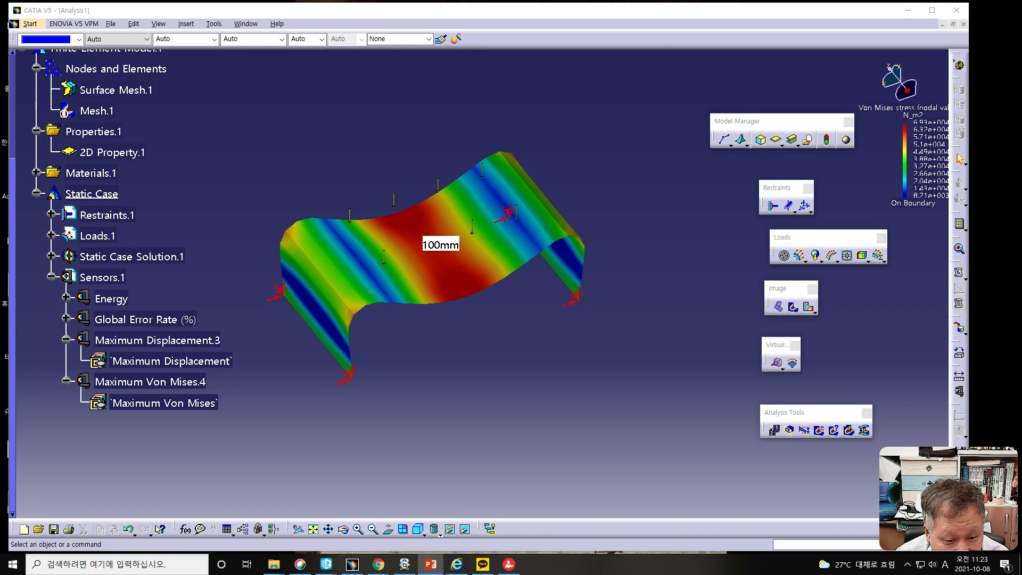
- Edit the Von Mises stress image and toggle its deformation according to displacements to compare both shapes, leaving it off
click(434, 273)
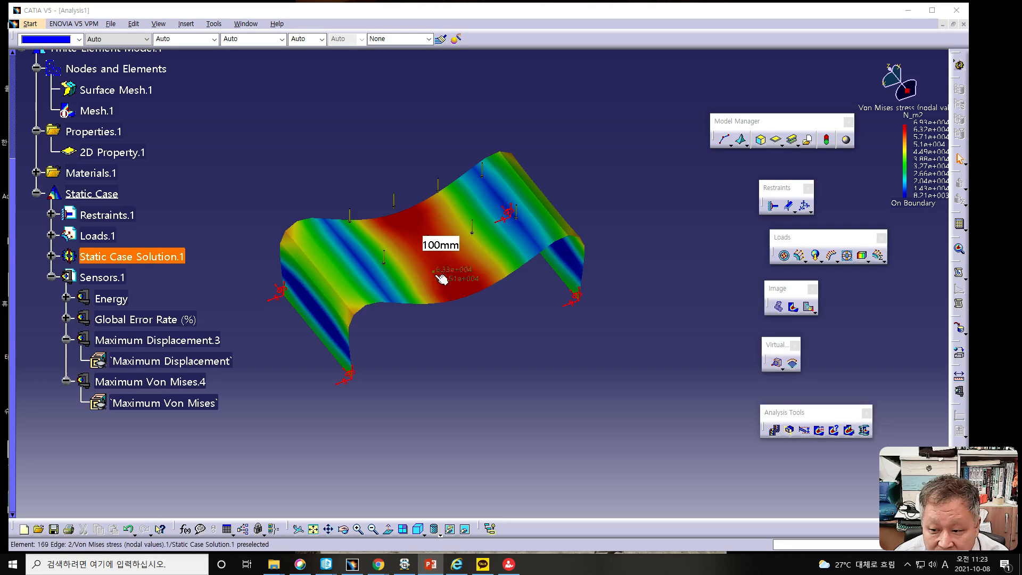
click(435, 273)
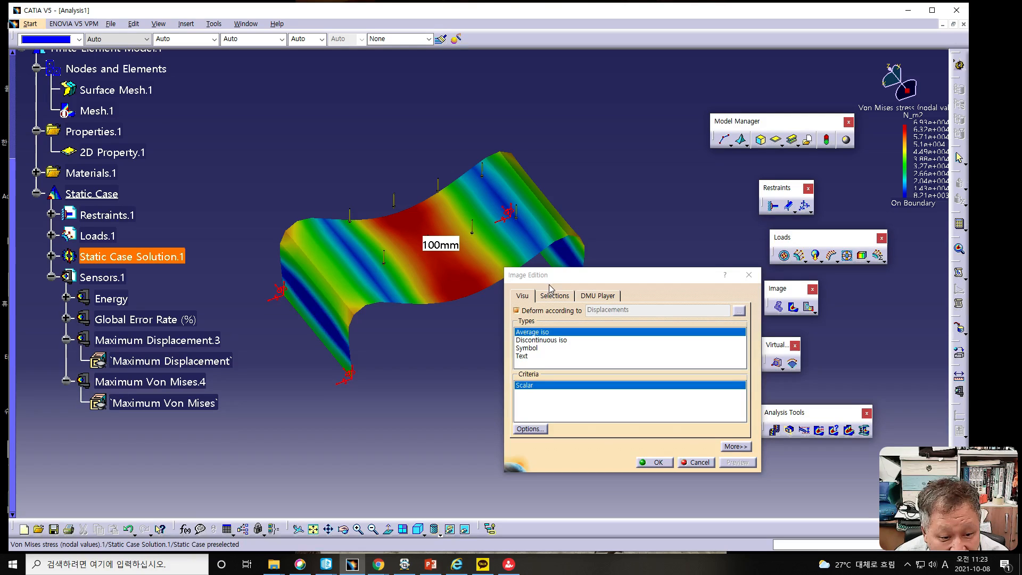
click(516, 311)
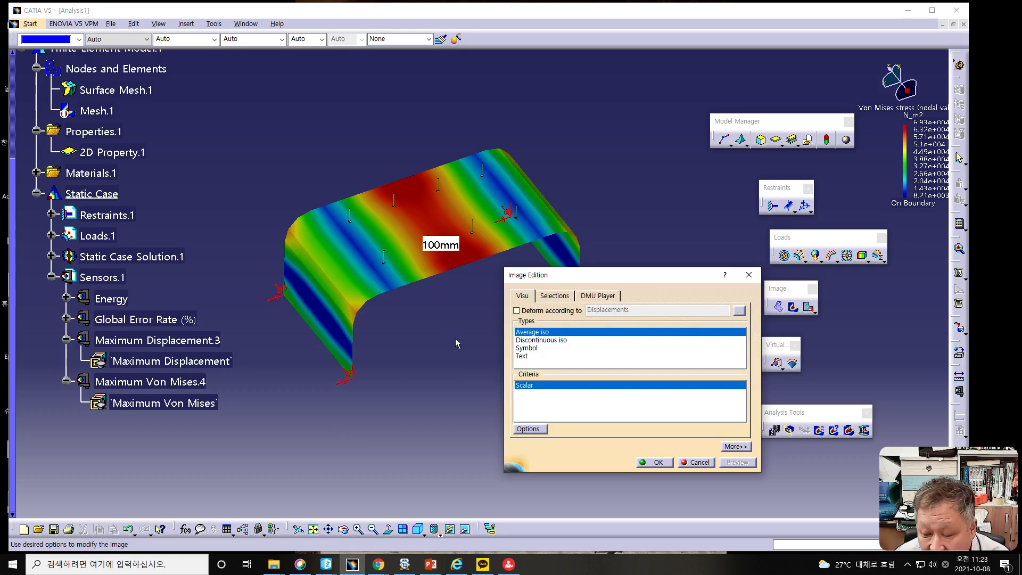
middle_drag(455, 366, 356, 317)
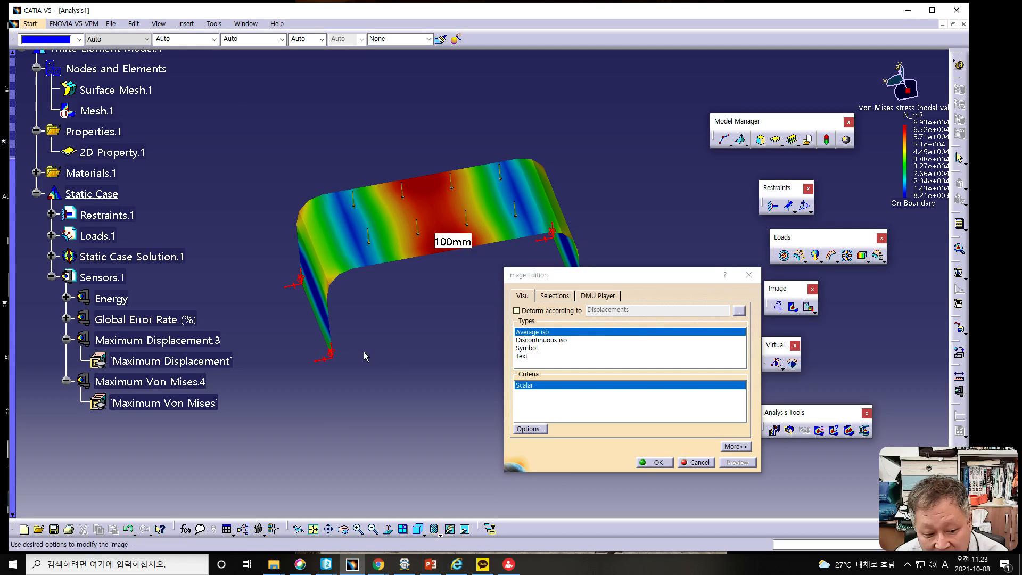
mouse_move(403, 367)
middle_down()
mouse_move(413, 257)
mouse_move(379, 294)
mouse_move(403, 381)
middle_up()
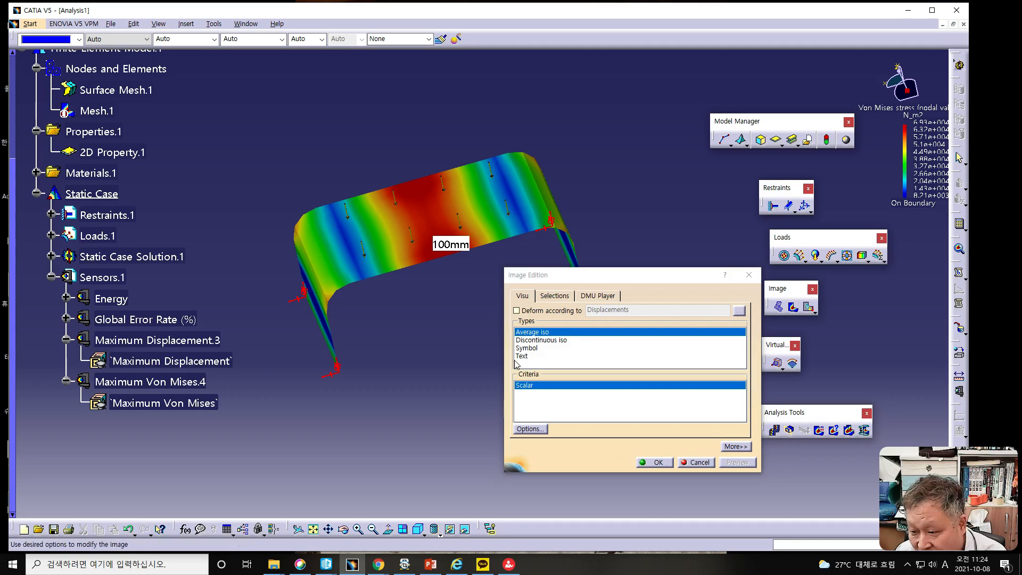
click(517, 311)
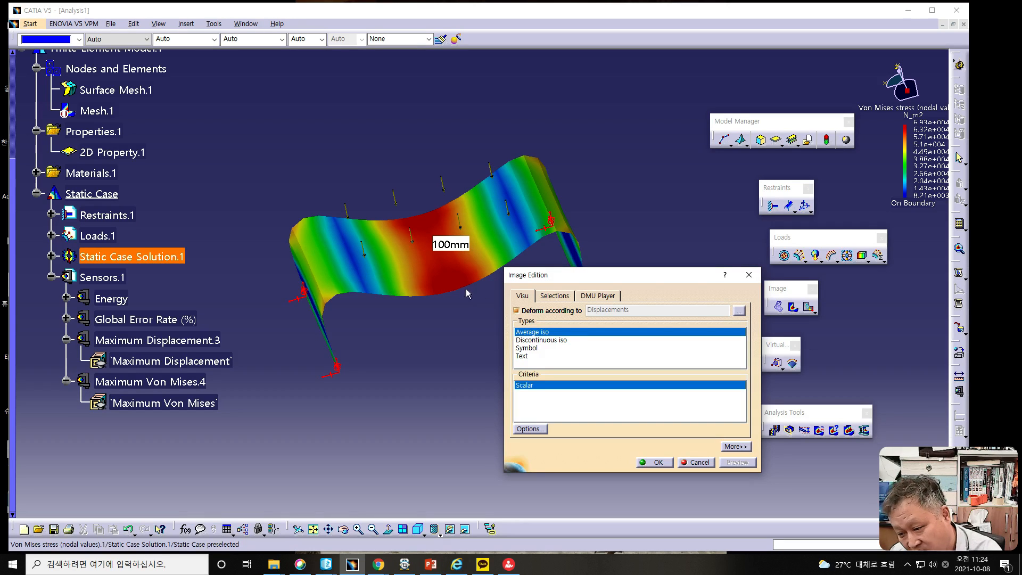
click(517, 310)
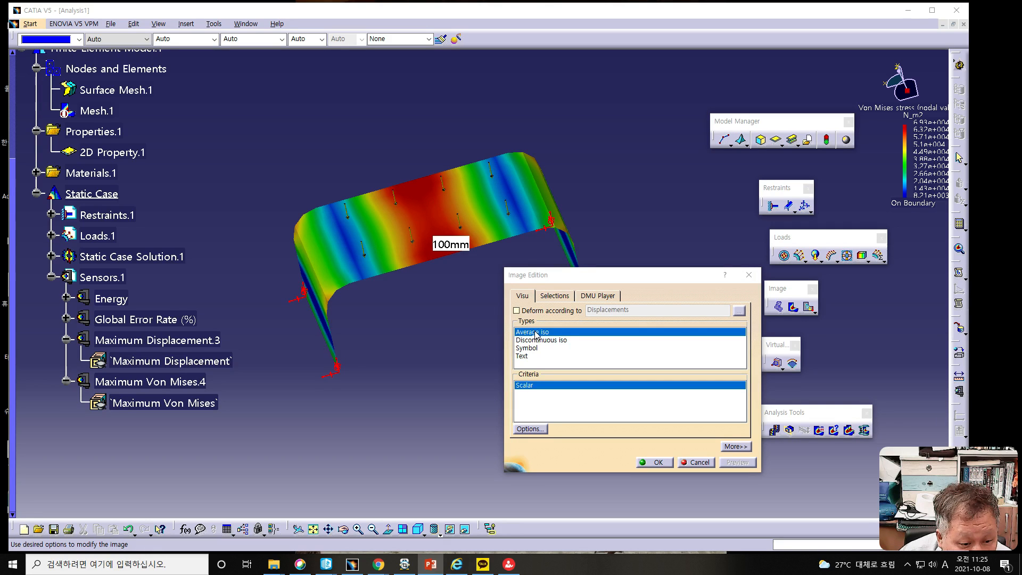
- Set the Von Mises stress image's layer filter to Mid and deform the sheet according to displacements
click(735, 447)
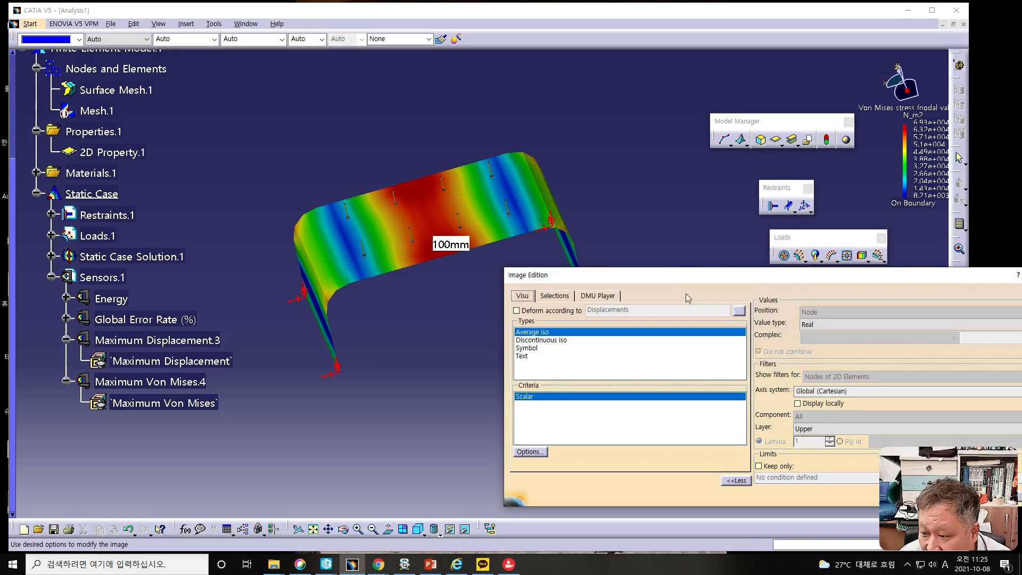
drag(665, 275, 540, 278)
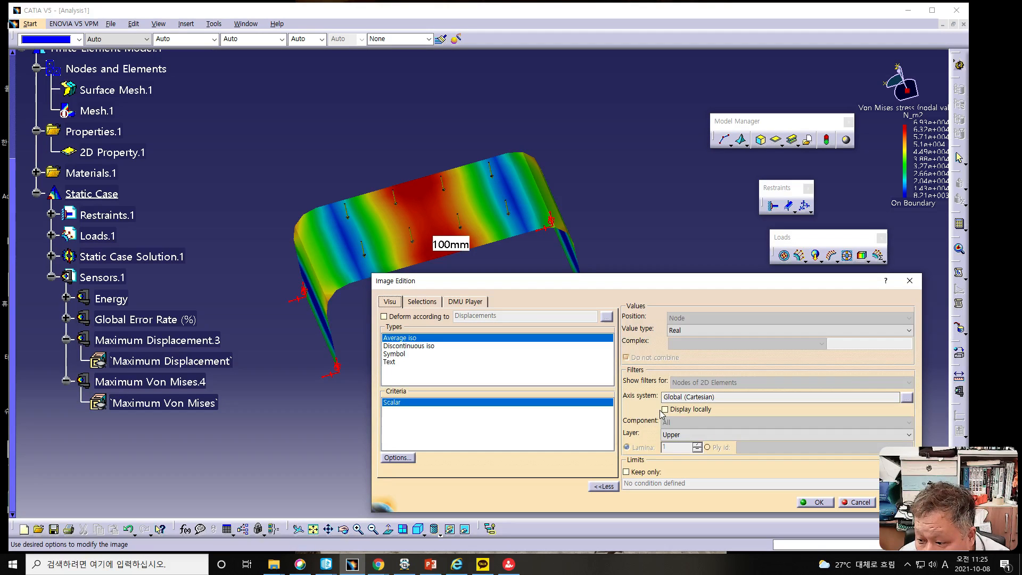
click(675, 438)
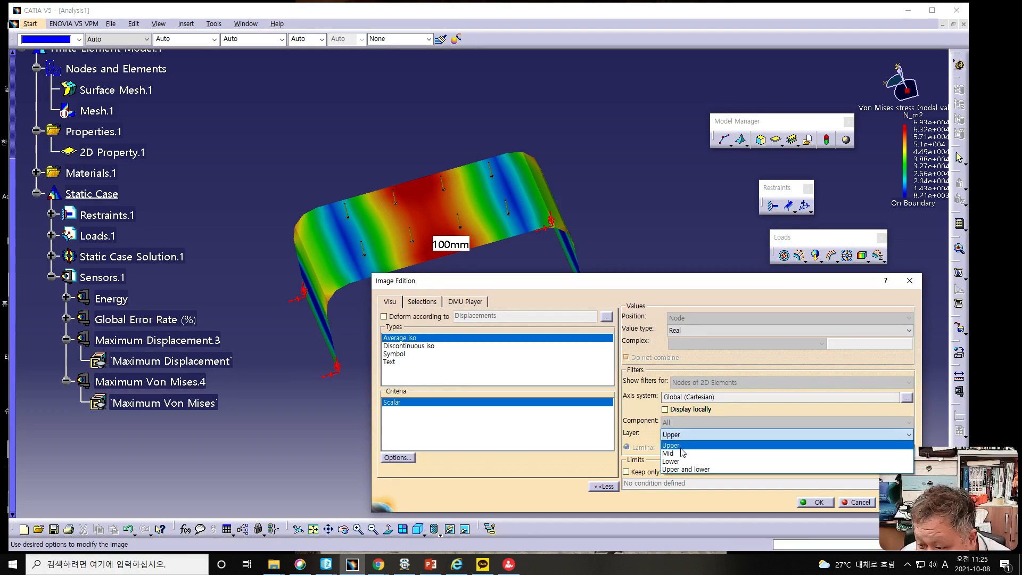
click(681, 454)
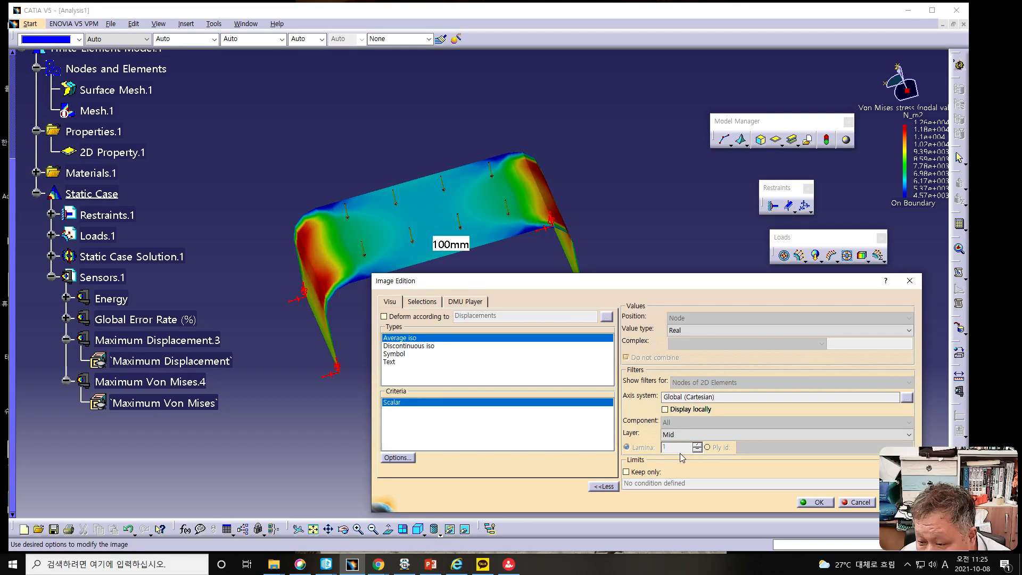
click(384, 317)
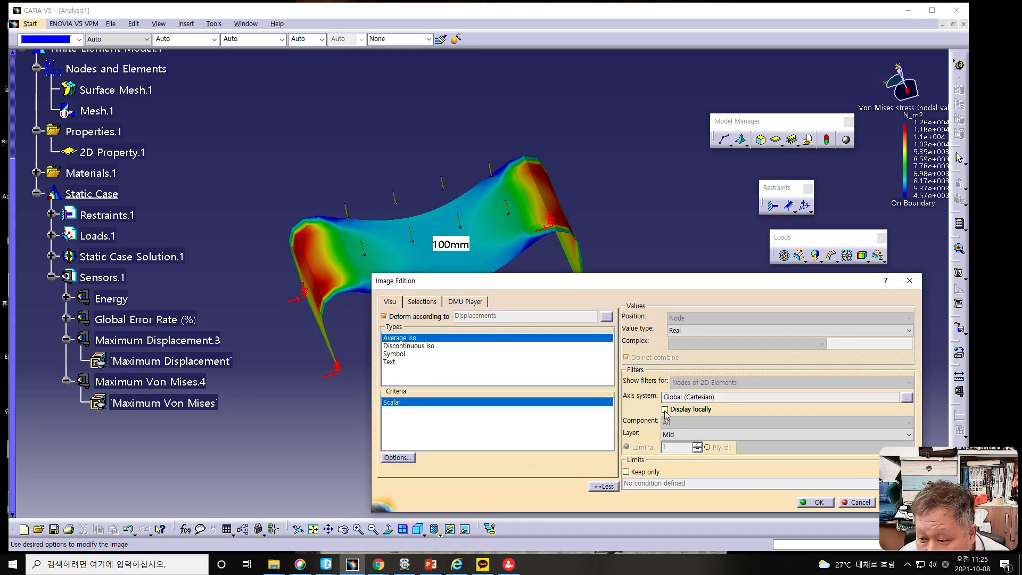
- Compare the Von Mises stress on the sheet's Lower and Upper layers, leaving the layer filter set to Upper
click(672, 434)
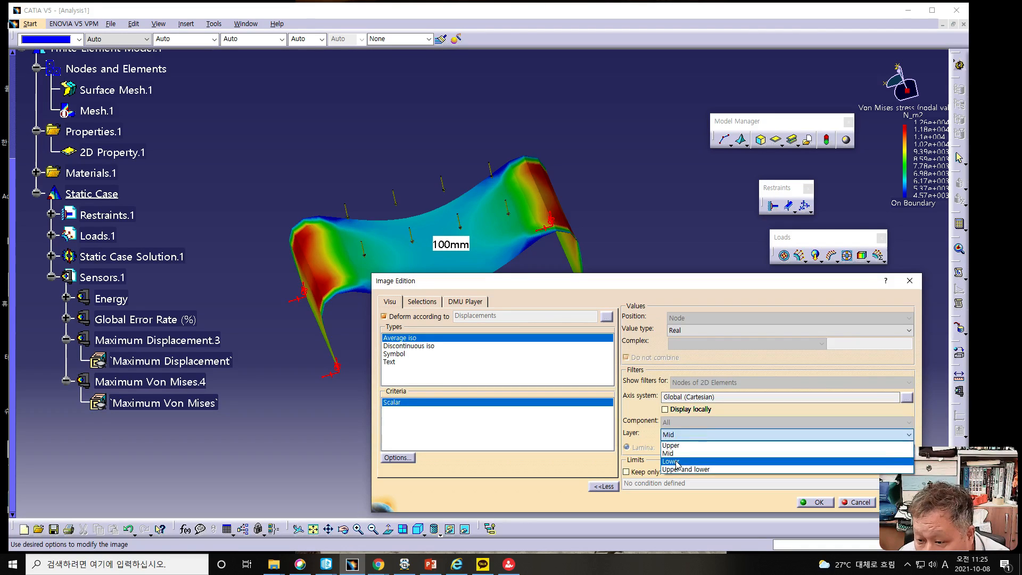
click(676, 450)
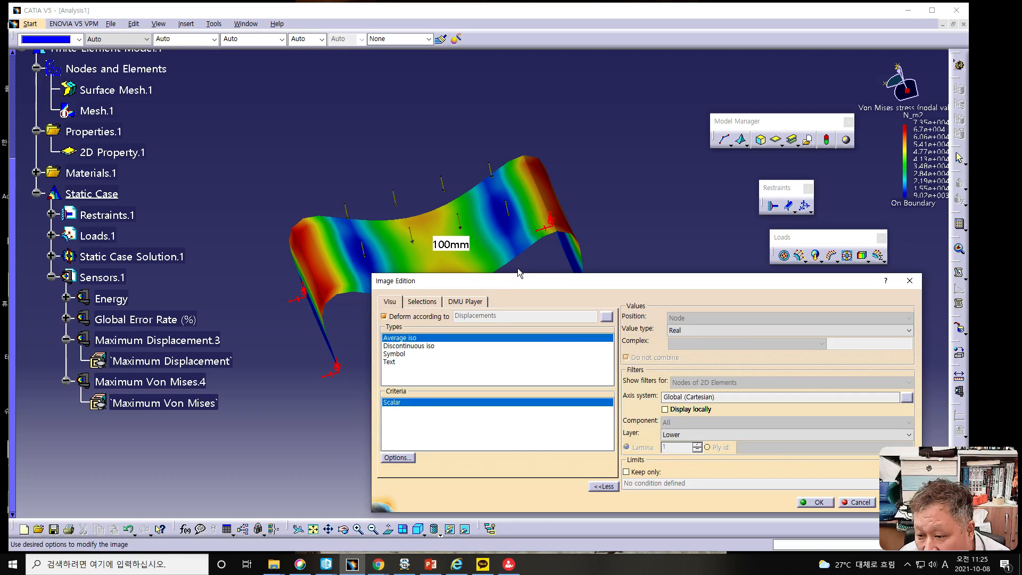
click(672, 435)
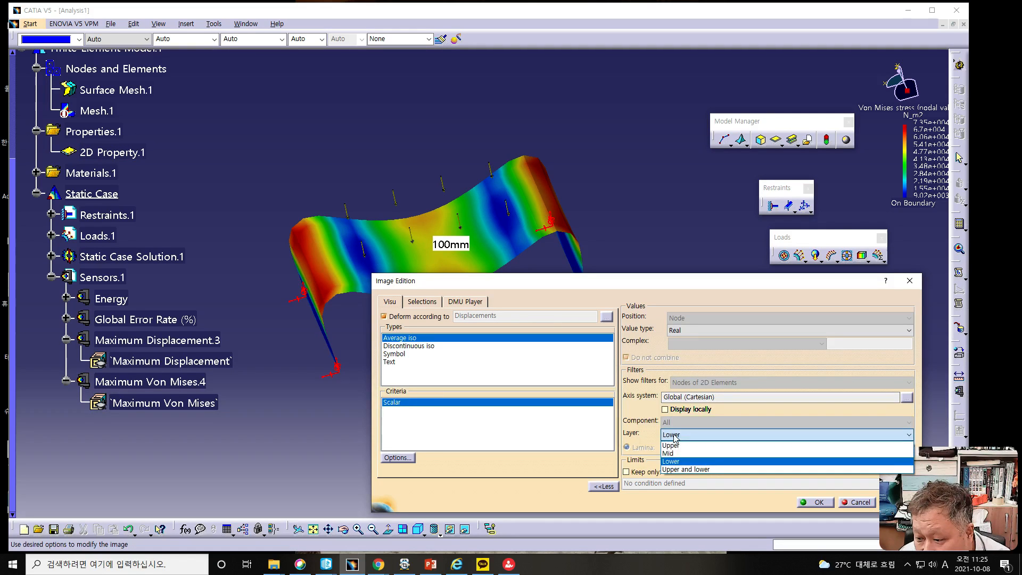
click(675, 447)
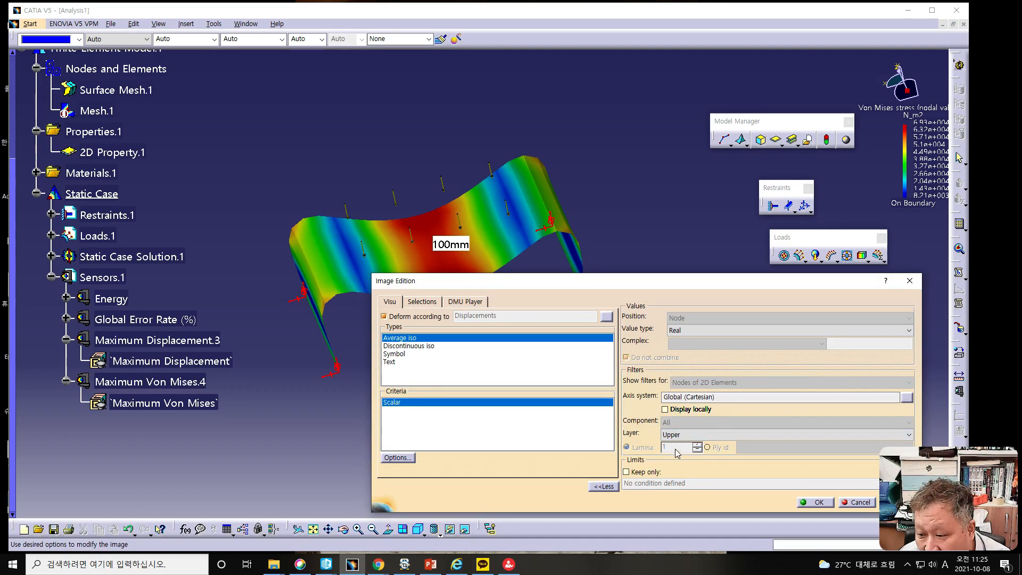
click(684, 440)
click(675, 463)
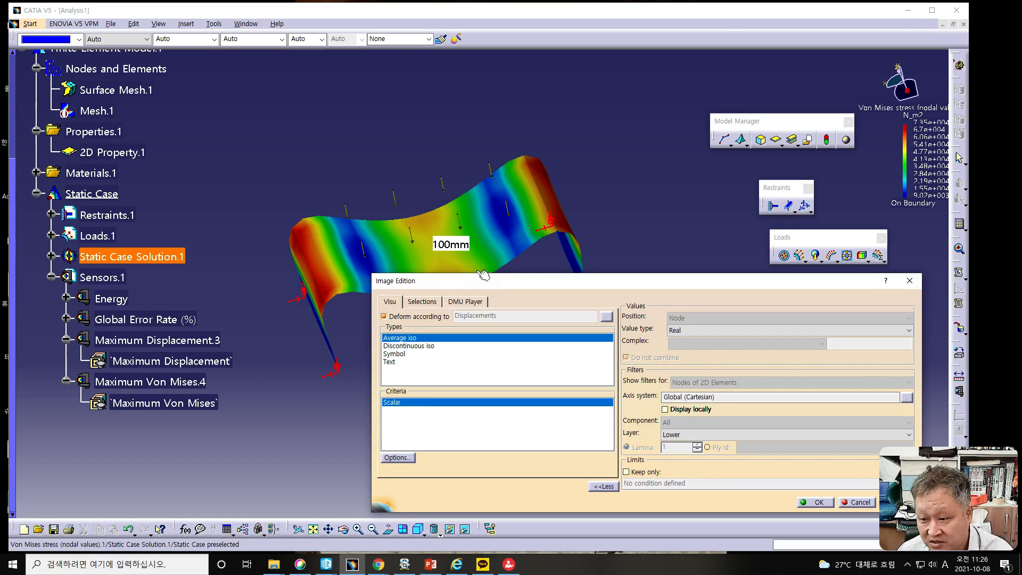
click(674, 435)
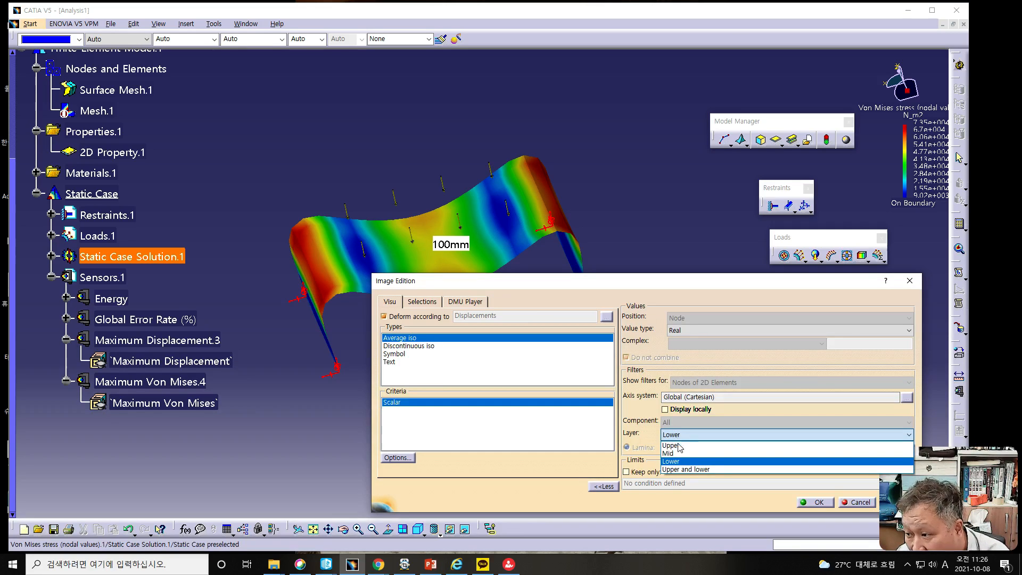
click(678, 445)
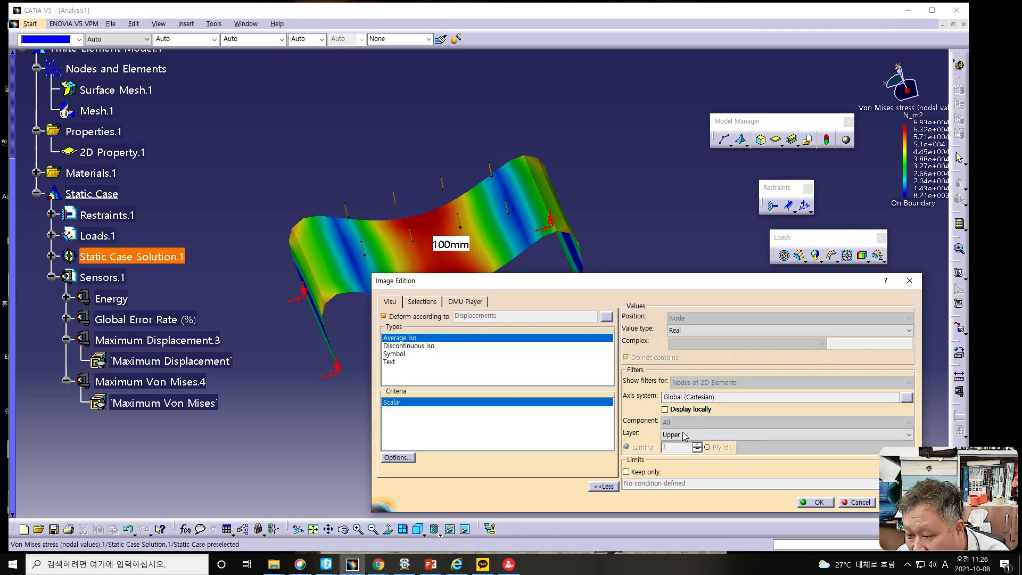
click(686, 435)
click(686, 461)
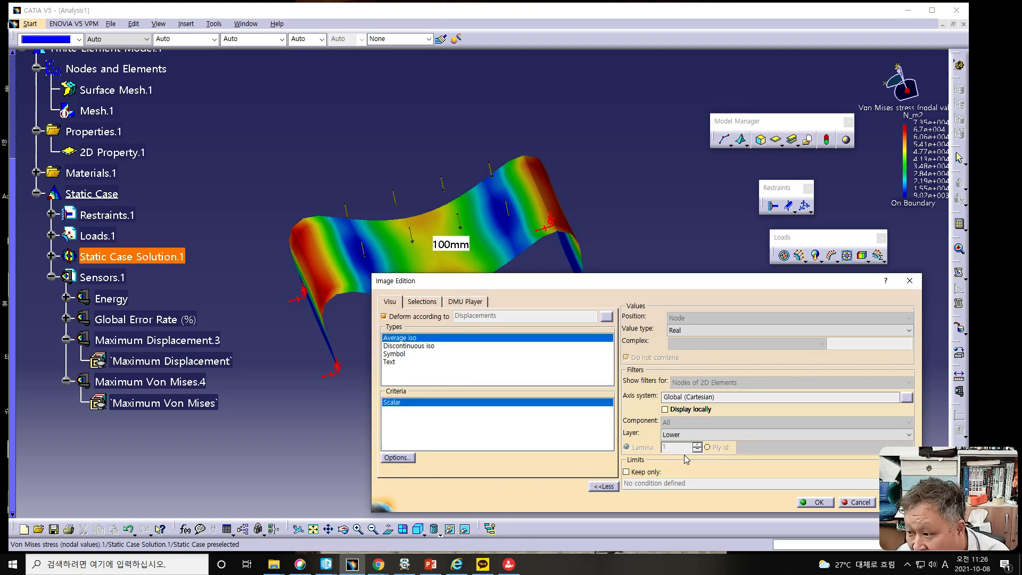
click(684, 435)
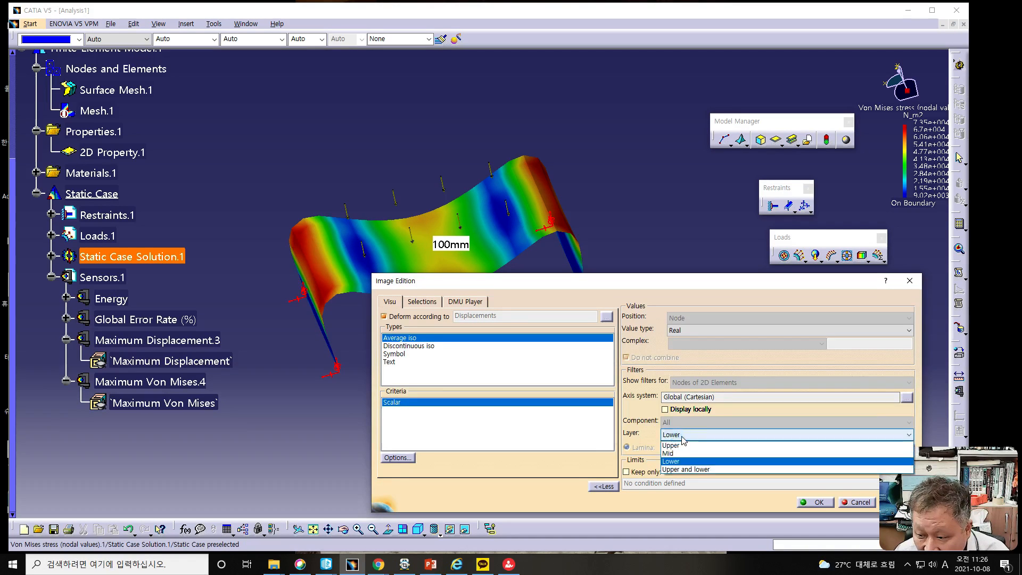
click(680, 446)
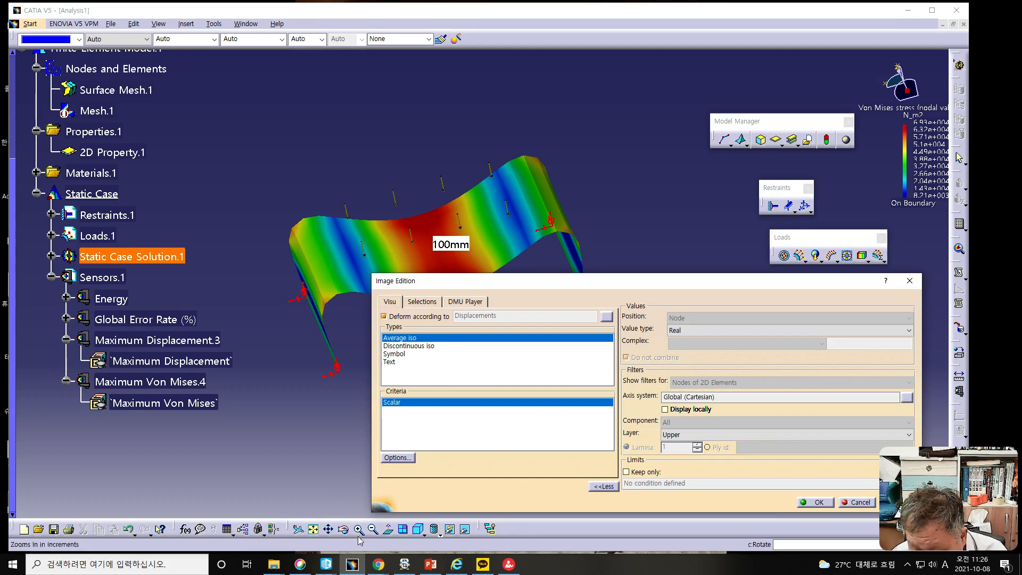
- Customize the view mode to show all edges and points over the material-shaded stress contours
click(440, 535)
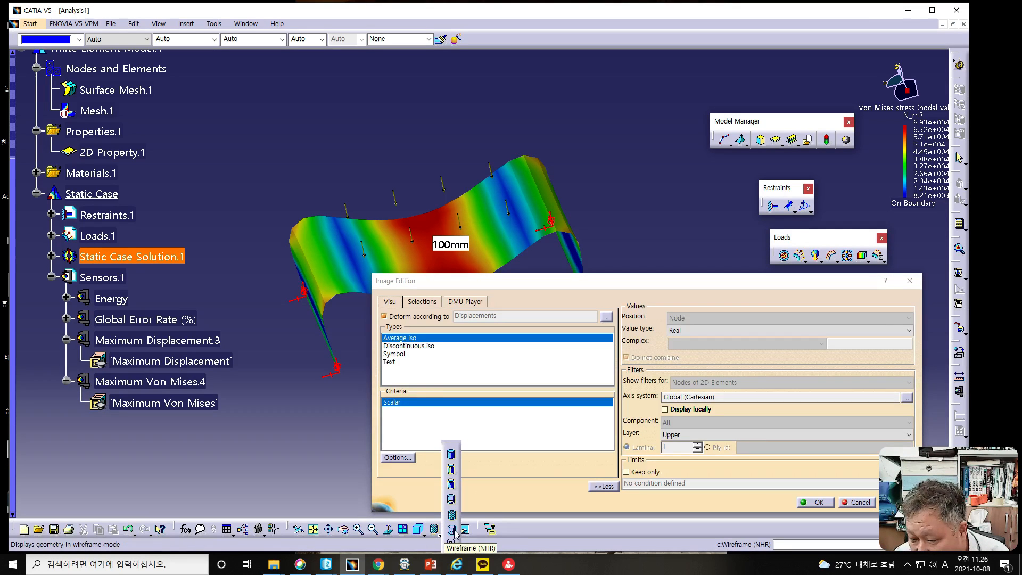
click(451, 544)
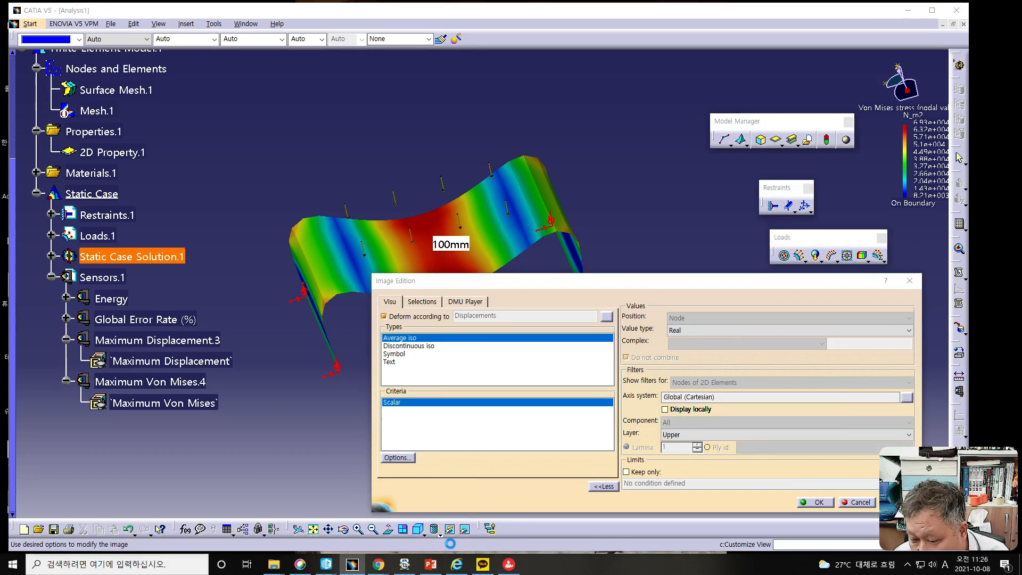
drag(867, 155, 659, 154)
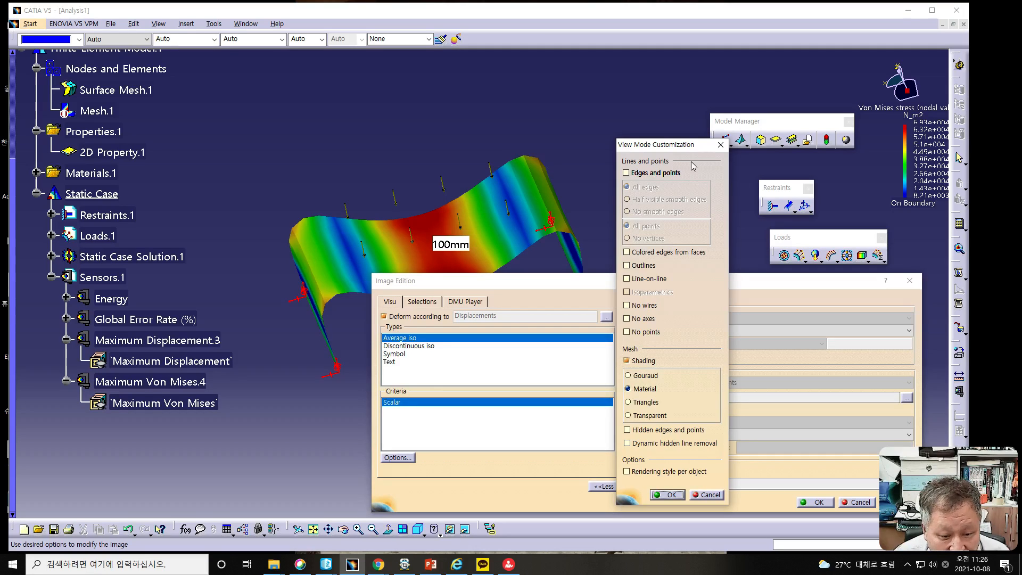
click(627, 174)
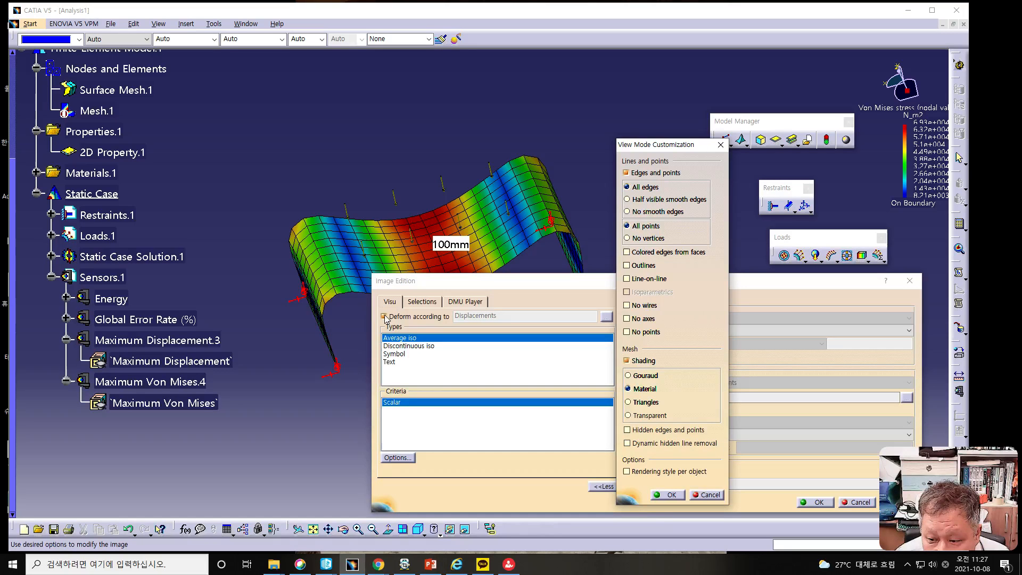
click(669, 495)
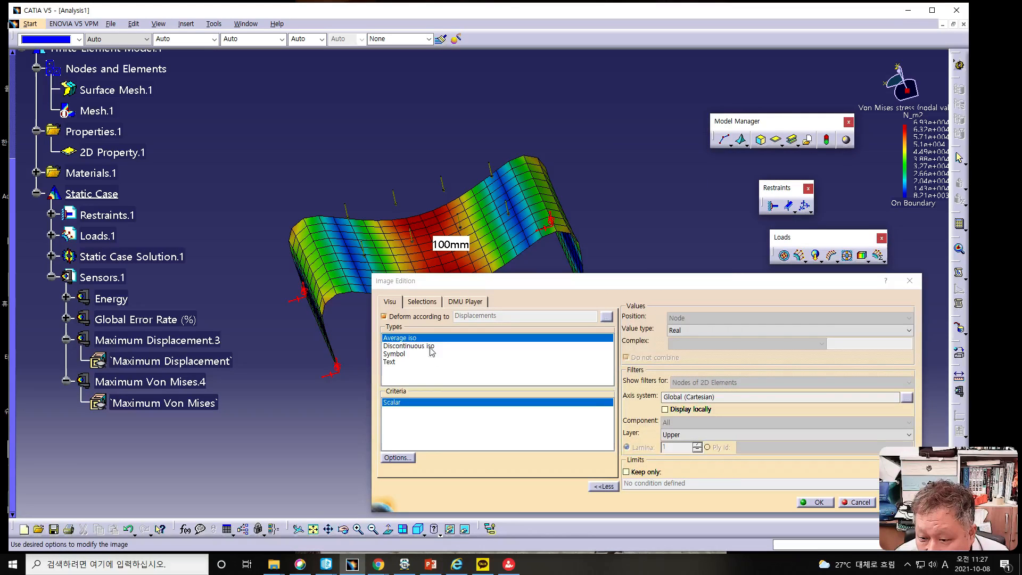
- View the Von Mises stress on the undeformed sheet, and restore its deformation according to displacements
click(386, 317)
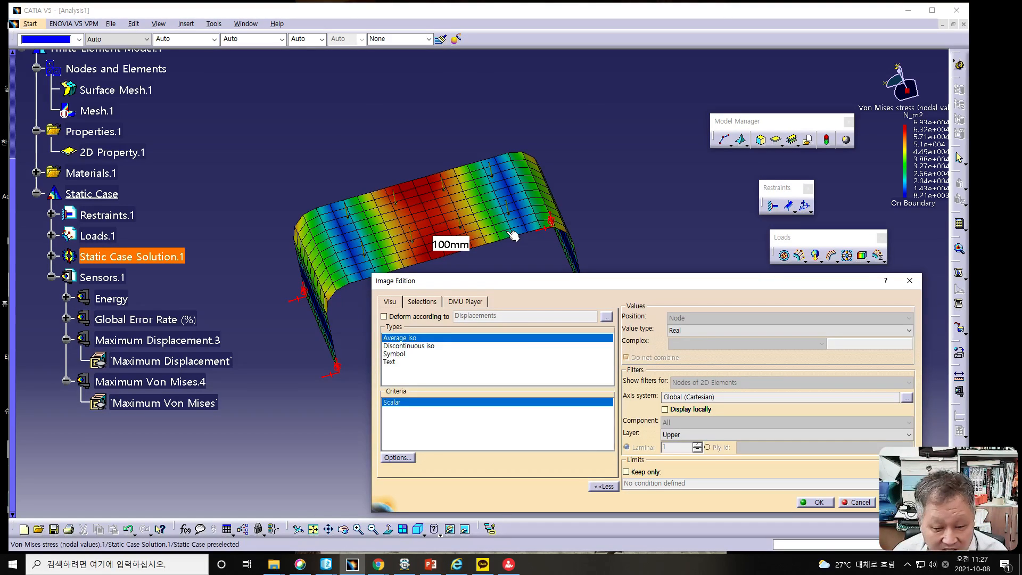
middle_drag(513, 236, 560, 236)
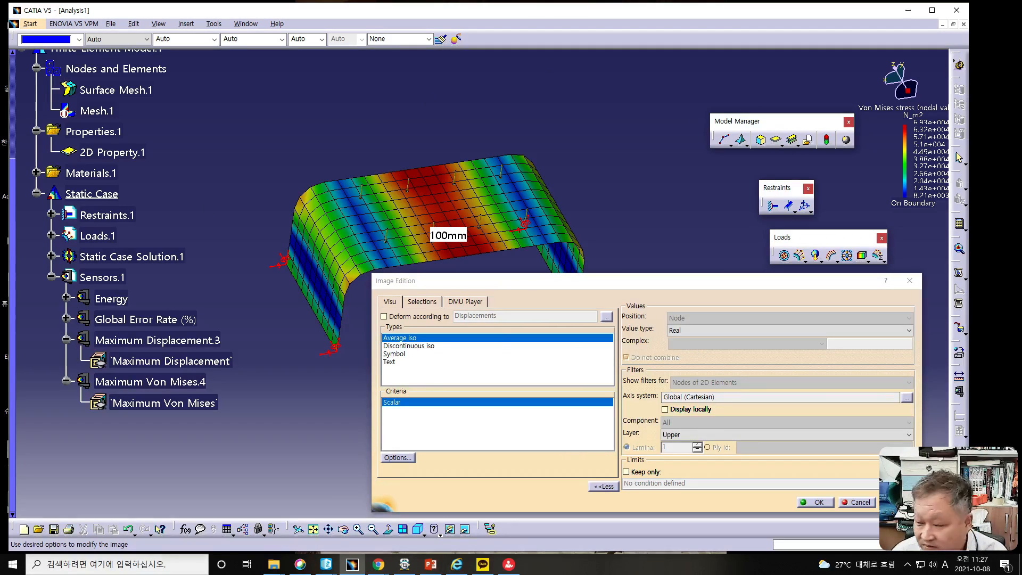
key(alt+Tab)
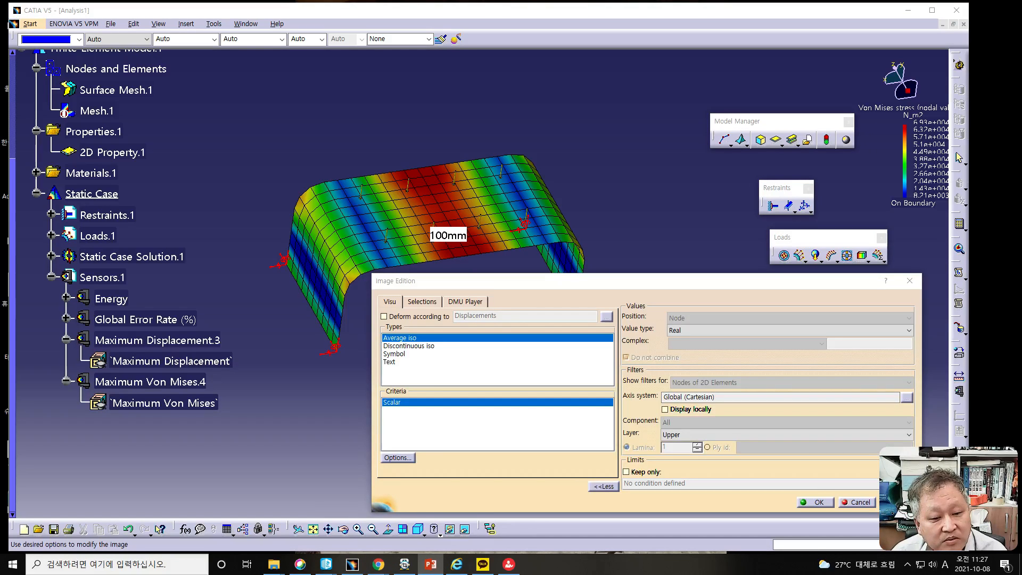
click(829, 503)
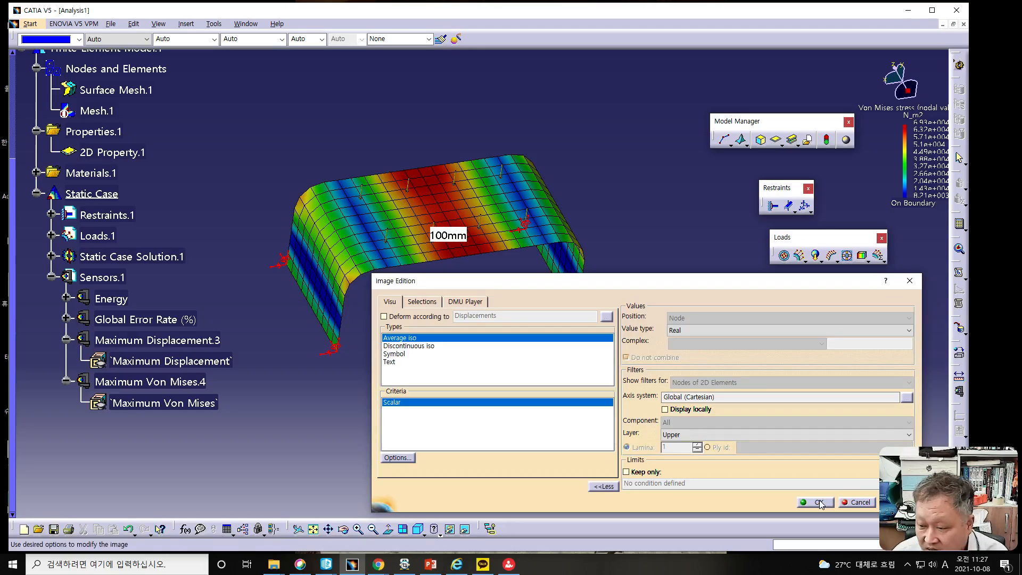
click(384, 316)
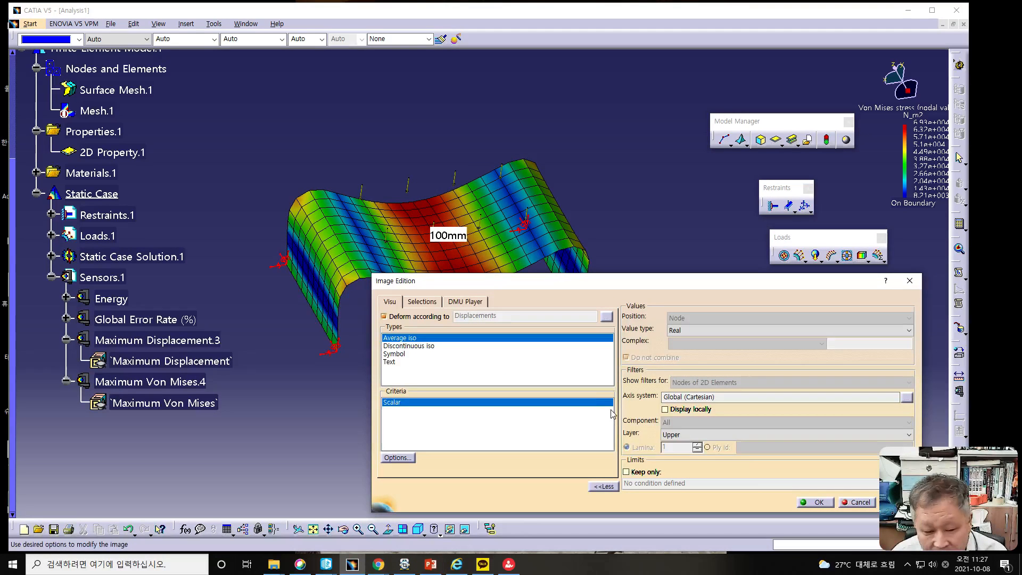
click(815, 502)
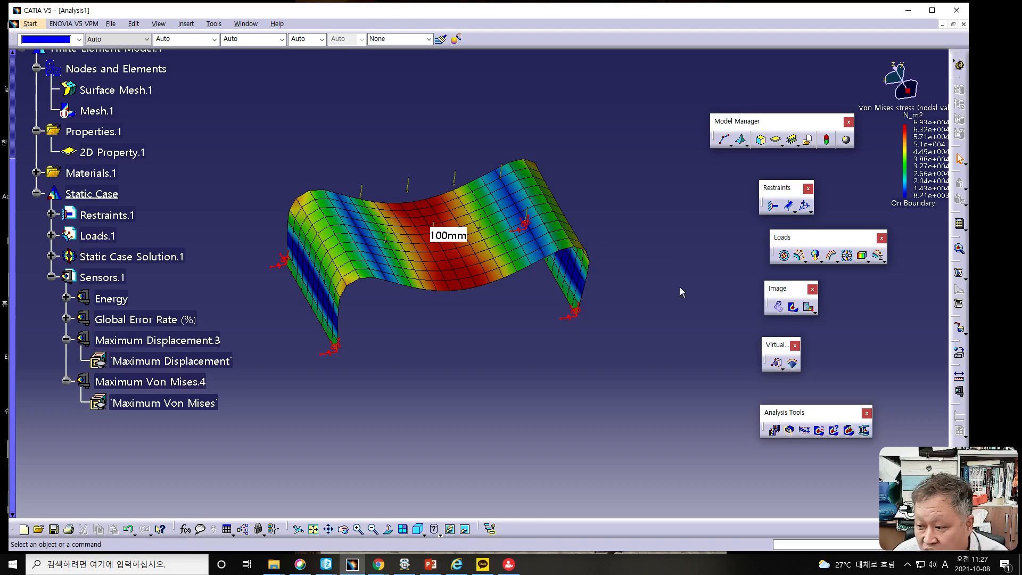
- Animate the deformed Von Mises stress image in 10 steps at a higher playback speed, and end the animation
click(774, 431)
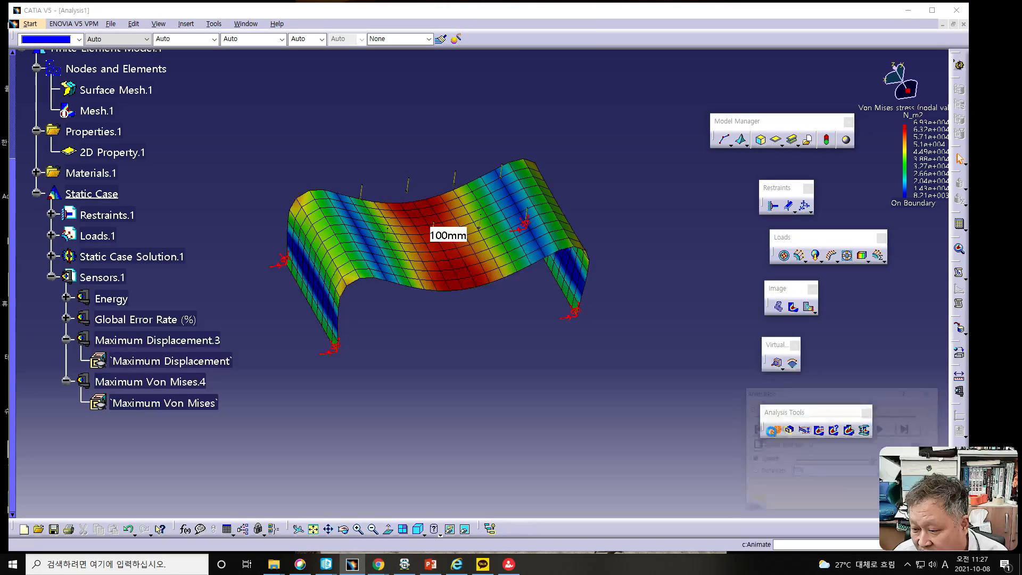
drag(786, 396, 514, 366)
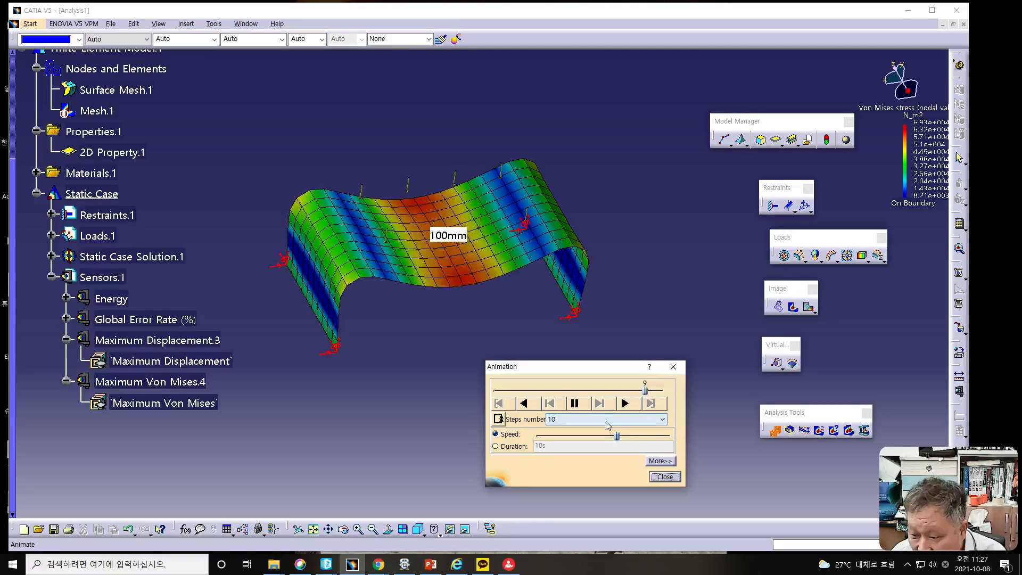
drag(618, 436, 645, 439)
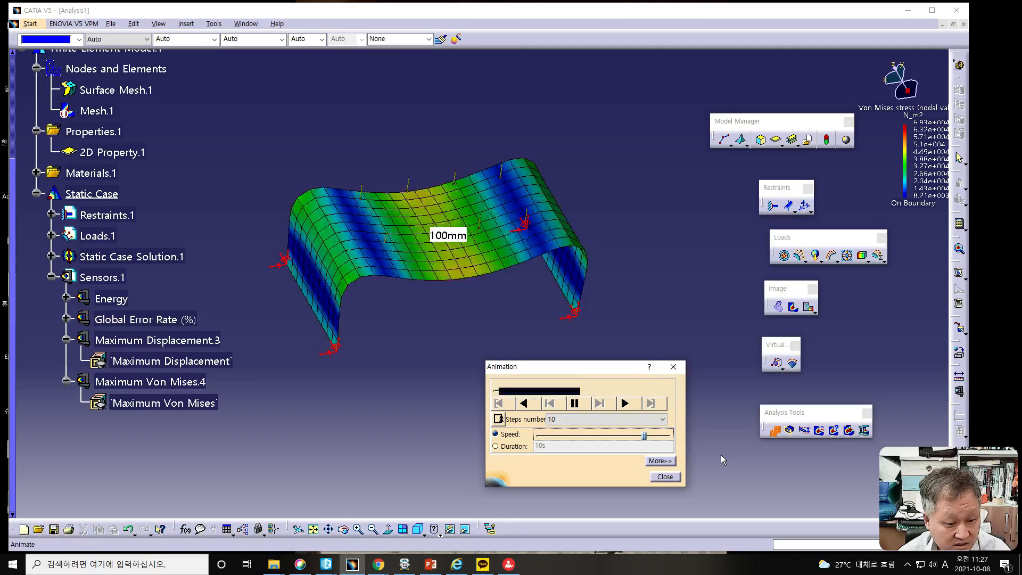
click(665, 476)
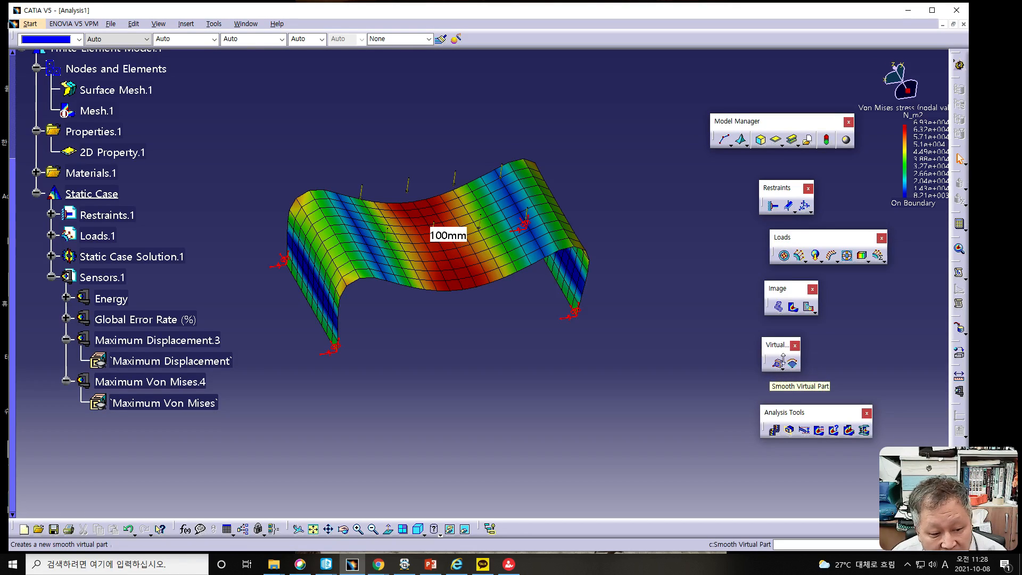
- Create global extrema on the Upper-layer Von Mises stress image with at most 0 minimum and 2 maximum extrema
click(819, 432)
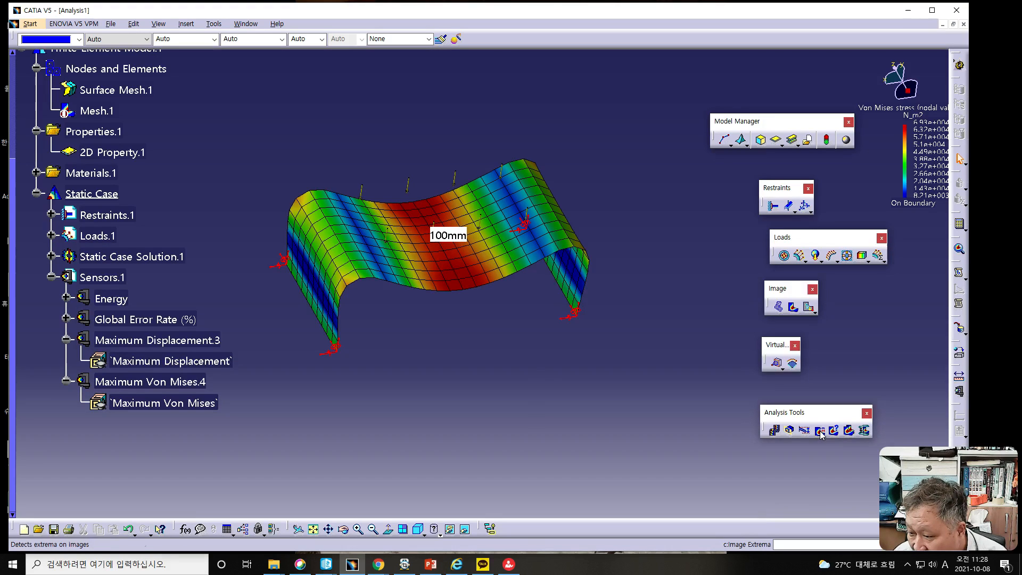
drag(816, 411, 688, 371)
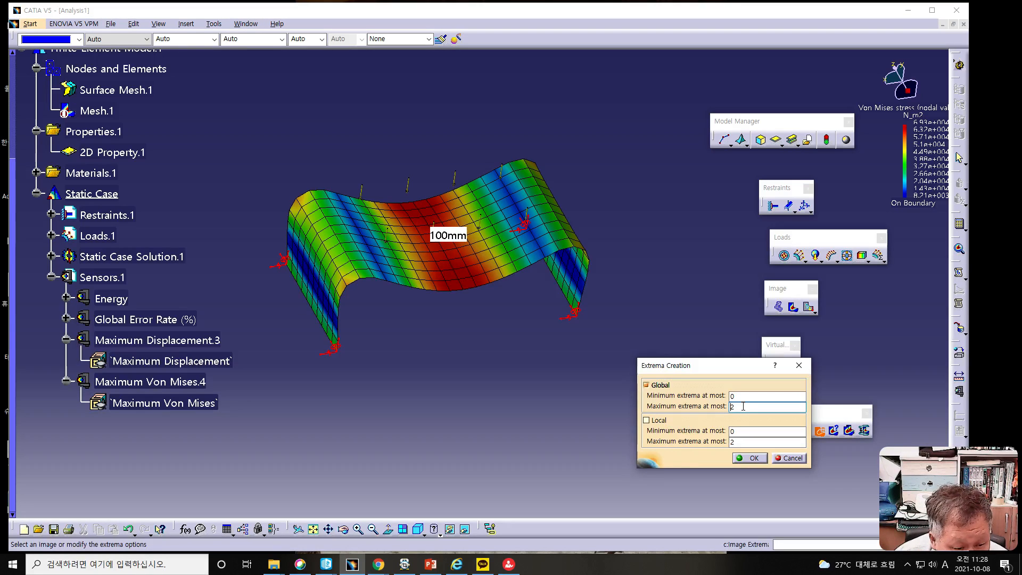
drag(743, 407, 690, 409)
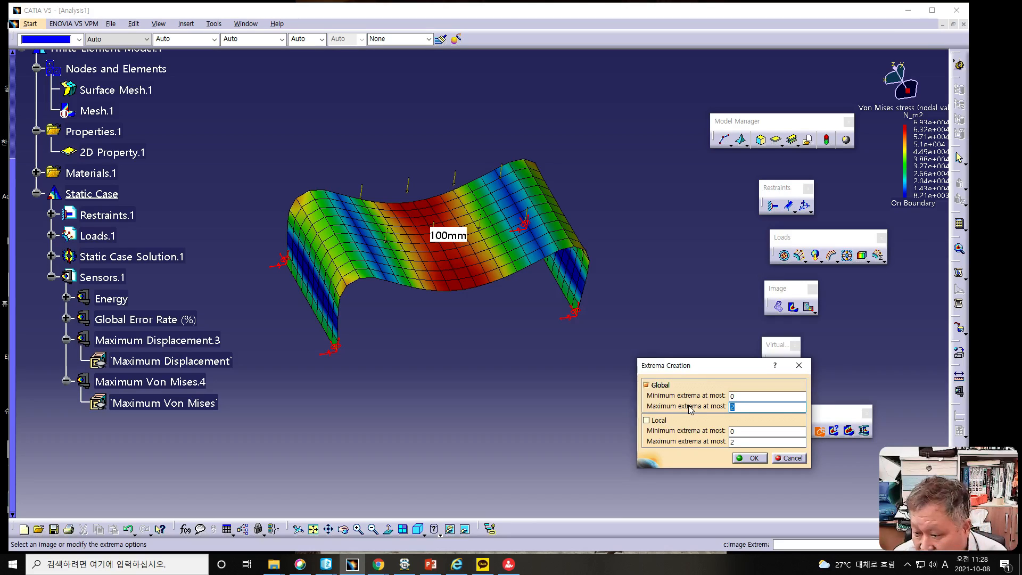
click(749, 458)
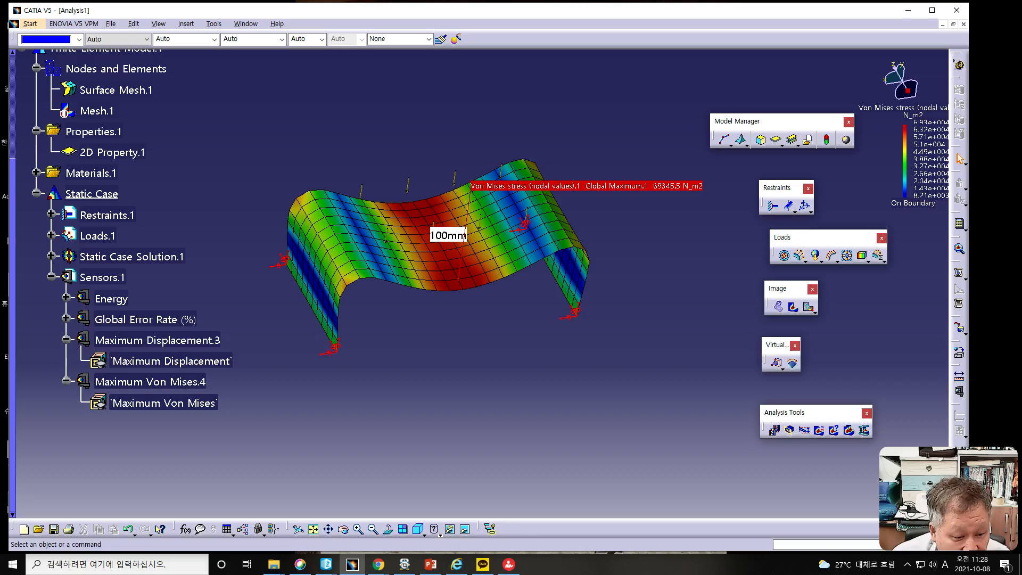
- Recreate the global extrema with at most 1 minimum and 2 maximum extrema, and inspect their locations on the sheet
click(819, 430)
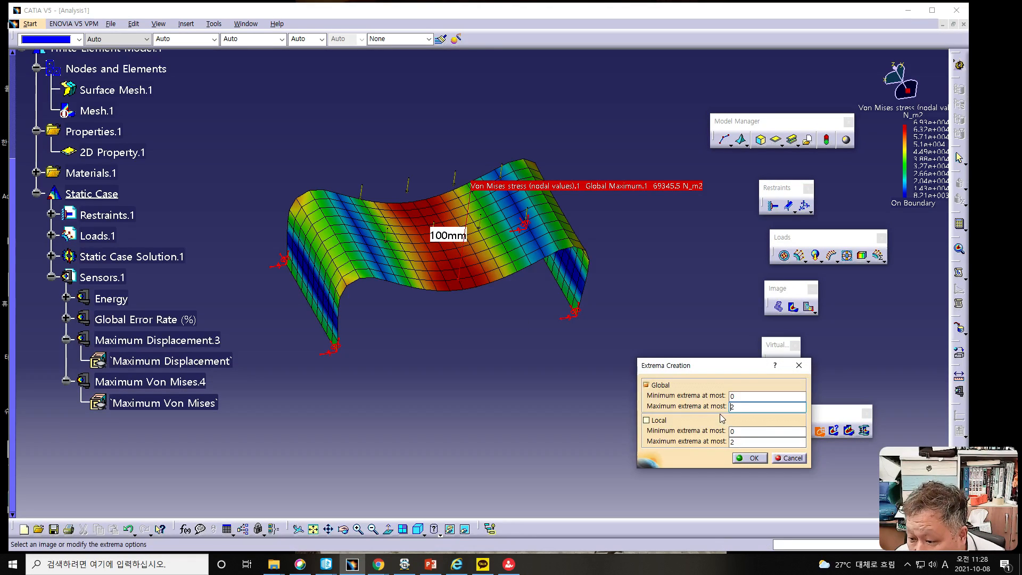
double_click(738, 395)
text(1)
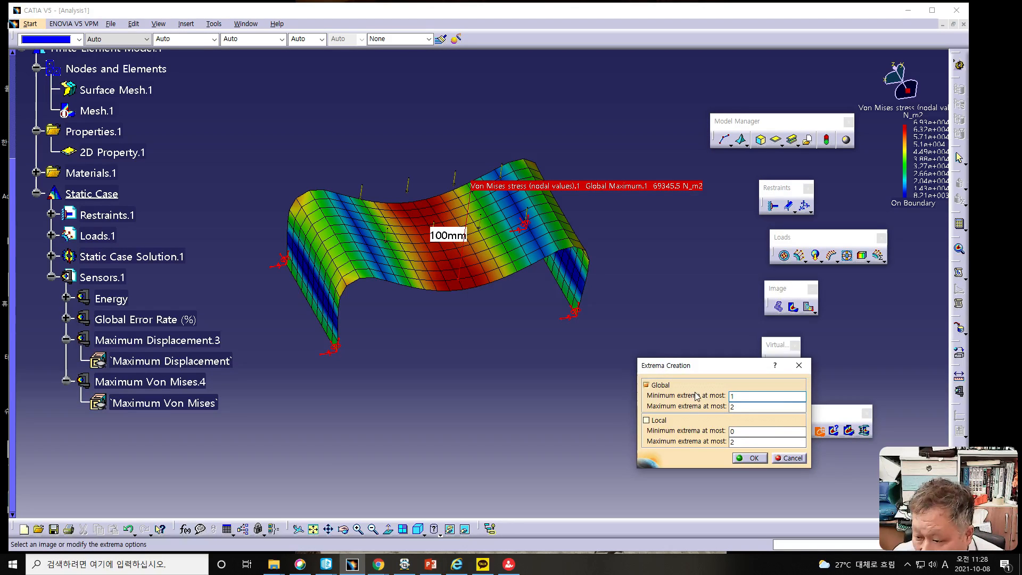
click(753, 458)
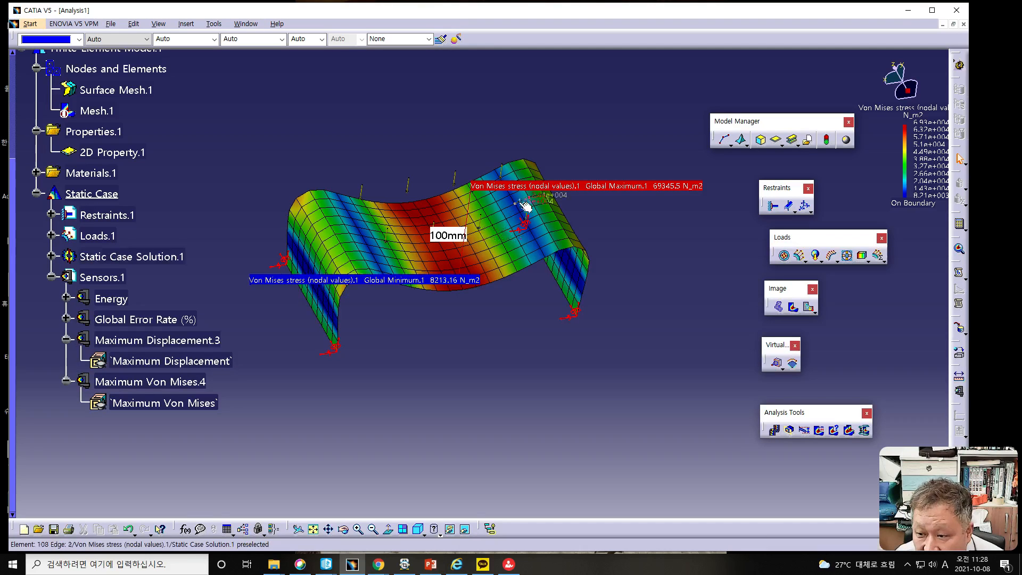
middle_drag(440, 343, 554, 410)
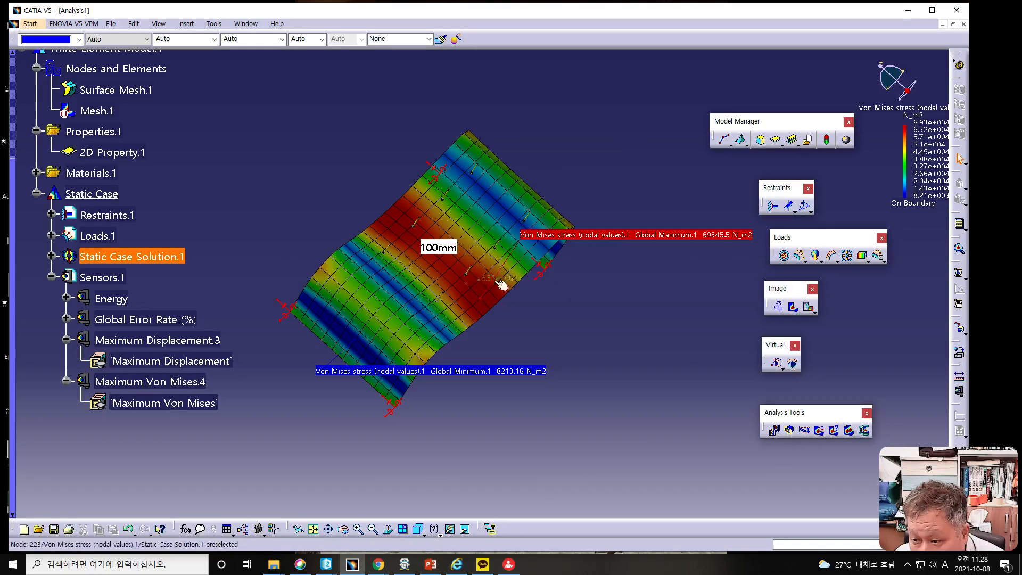
middle_drag(633, 386, 484, 301)
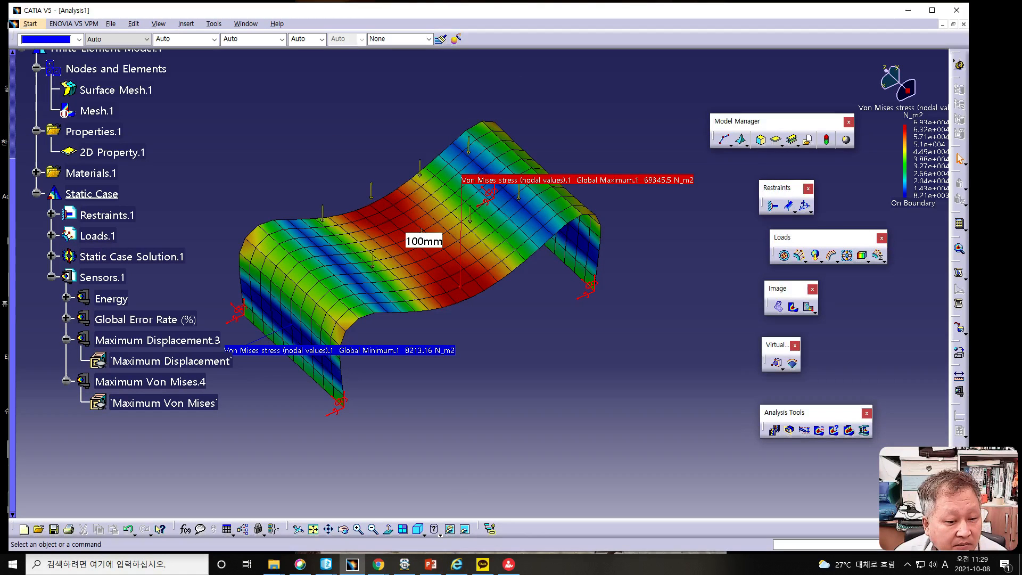
- Check the Maximum Displacement and Maximum Von Mises sensor values without changing the parameters
key(alt+Tab)
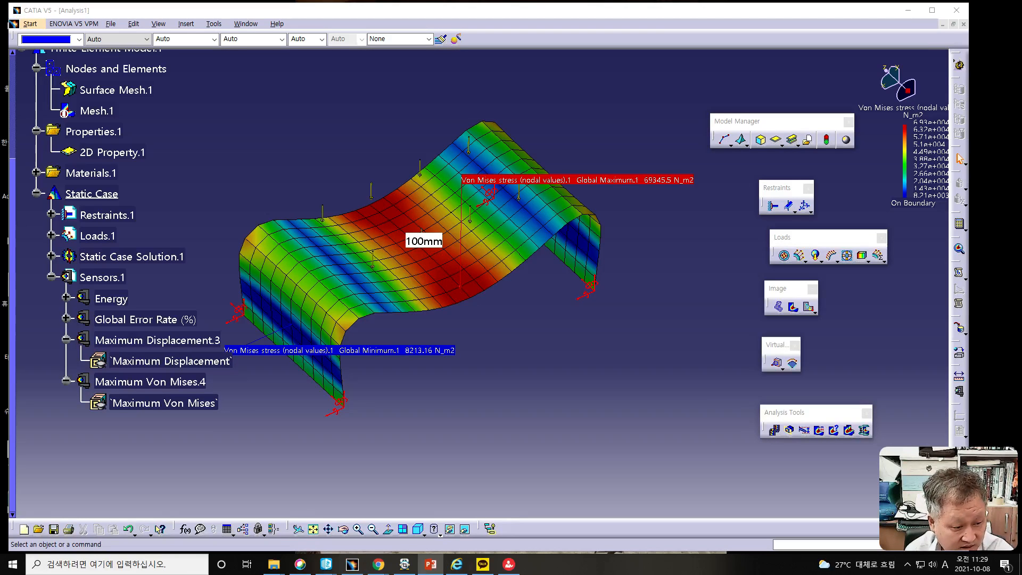
double_click(194, 365)
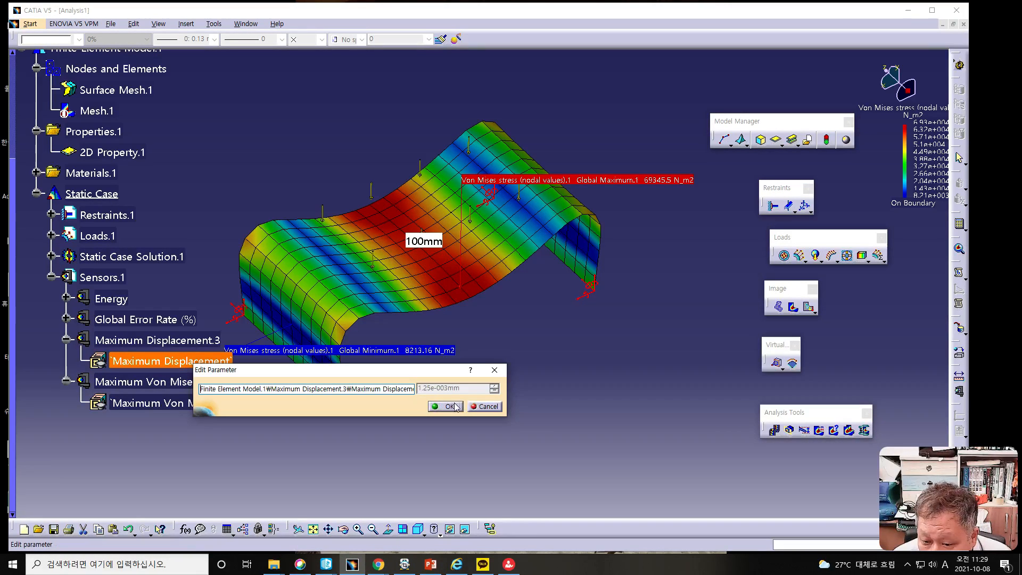
click(482, 406)
double_click(200, 410)
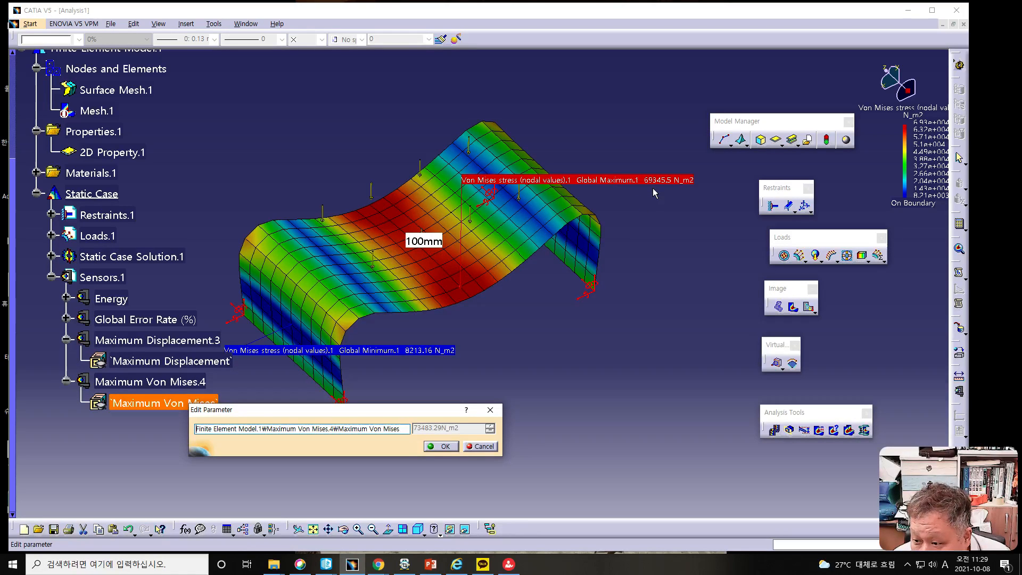
click(481, 446)
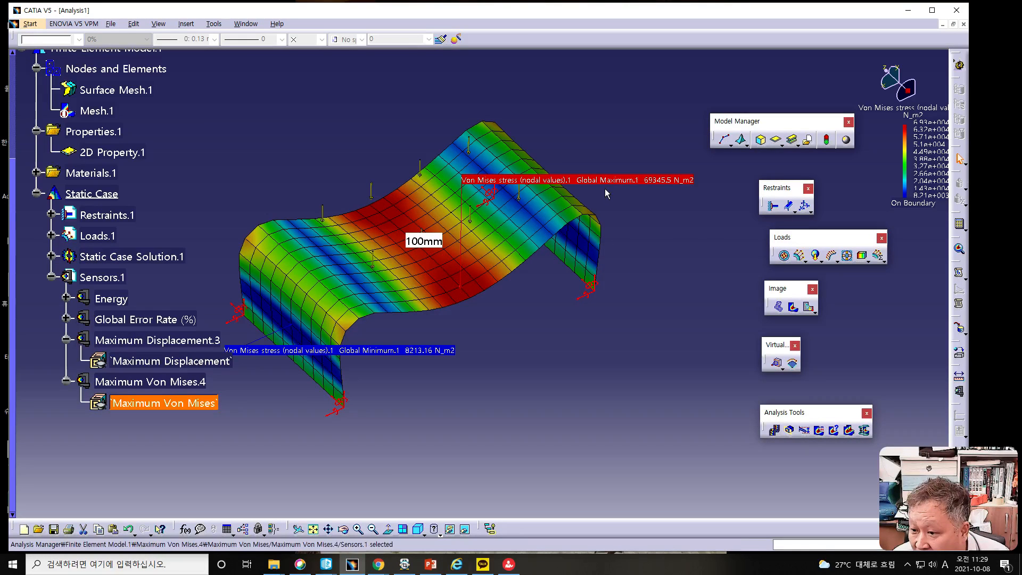
- Edit the Von Mises stress image and set its layer filter to Lower
click(794, 309)
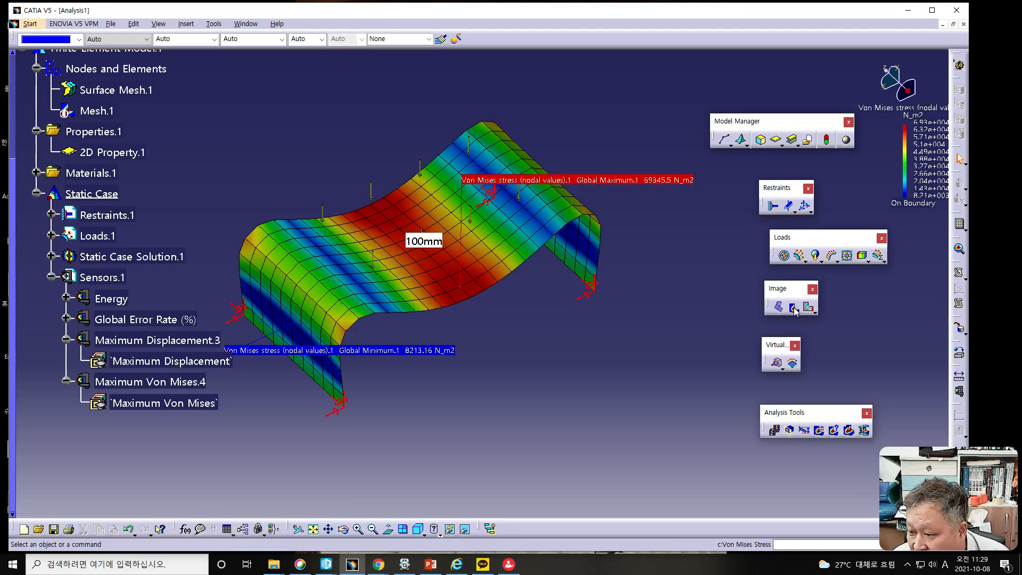
double_click(523, 217)
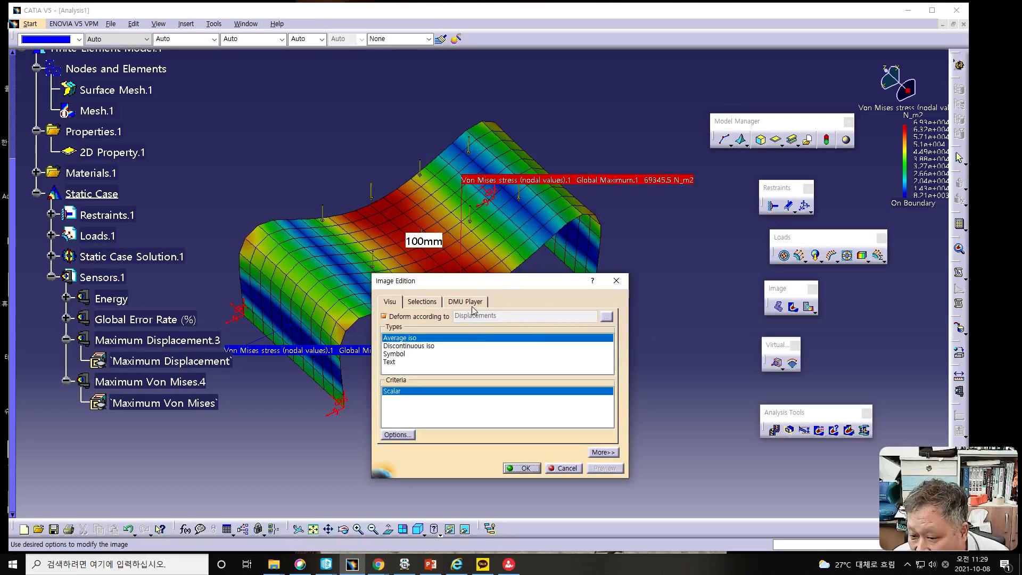
click(603, 452)
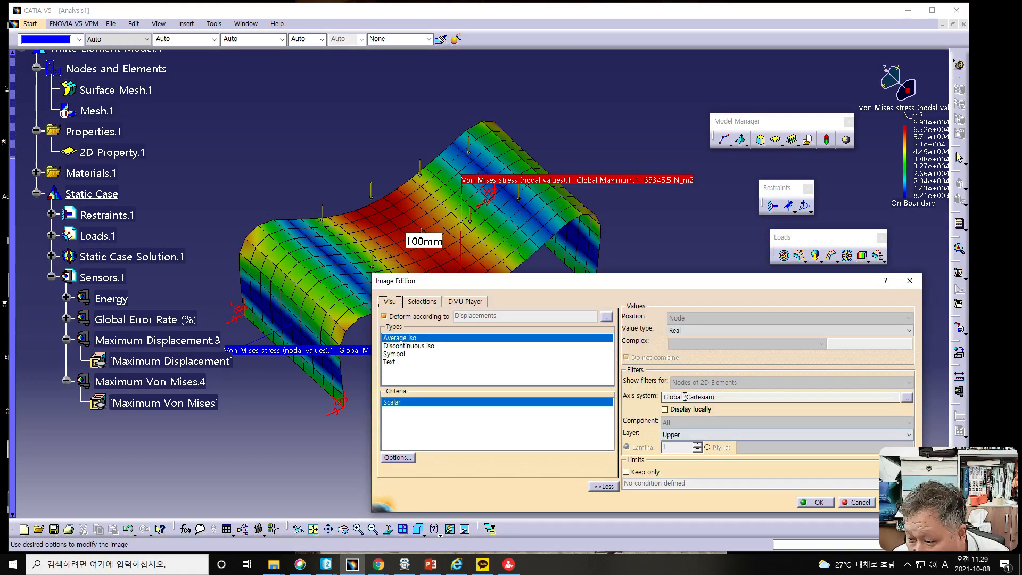
click(671, 435)
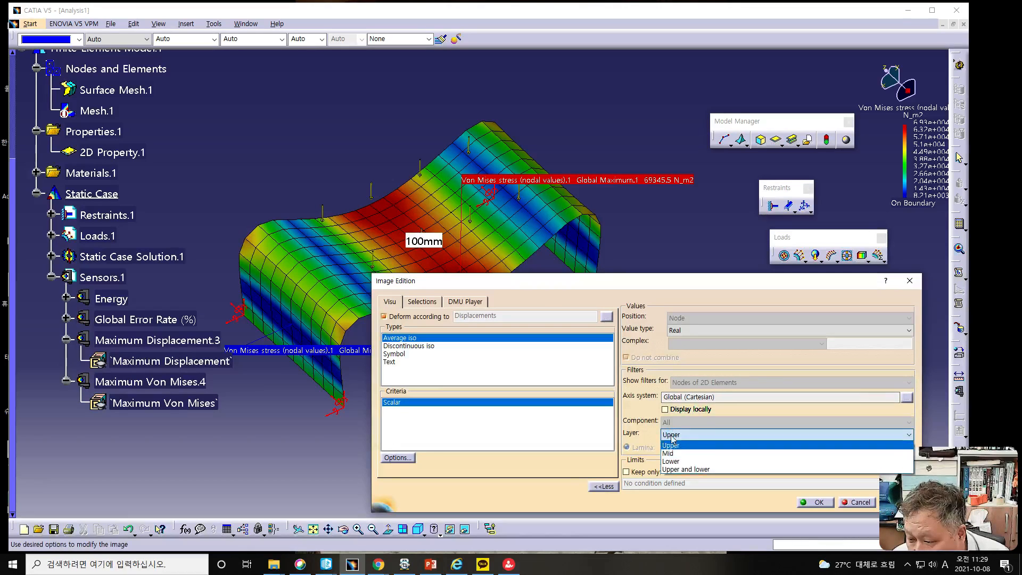
click(678, 462)
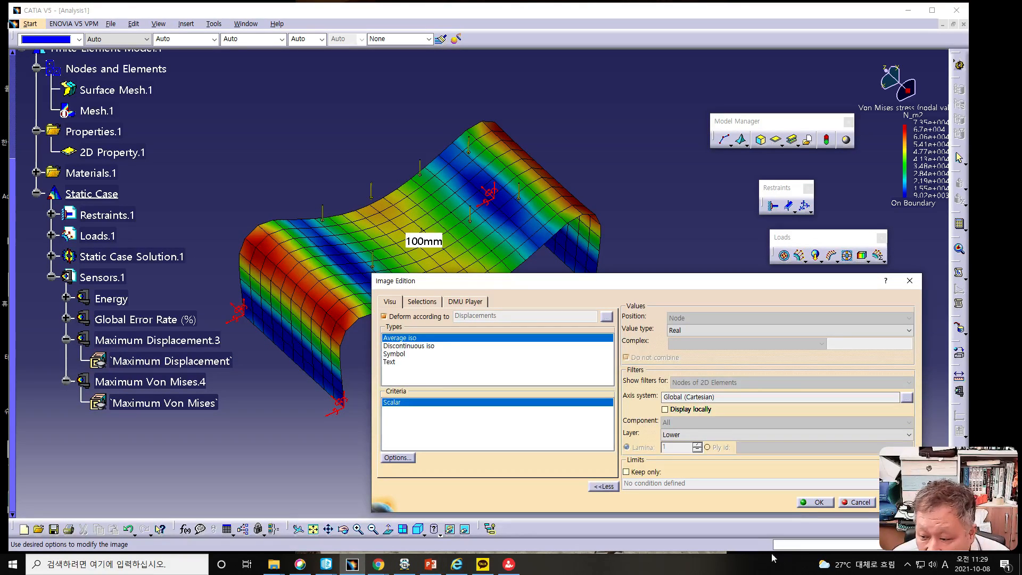
click(809, 502)
- Create global extrema on the Lower layer with at most 1 minimum and 2 maximum, and check the Maximum Von Mises sensor for comparison
click(819, 431)
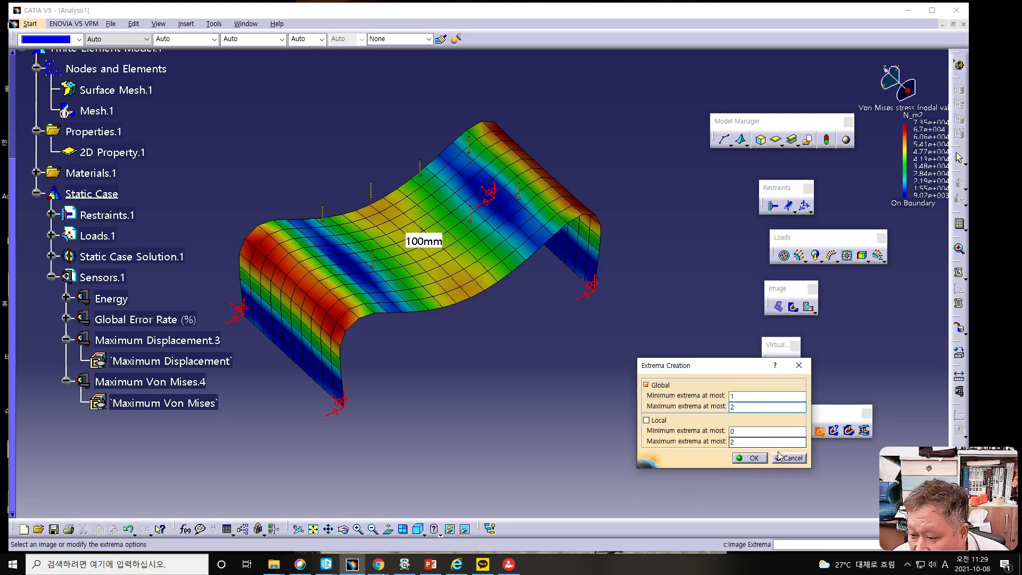
click(756, 458)
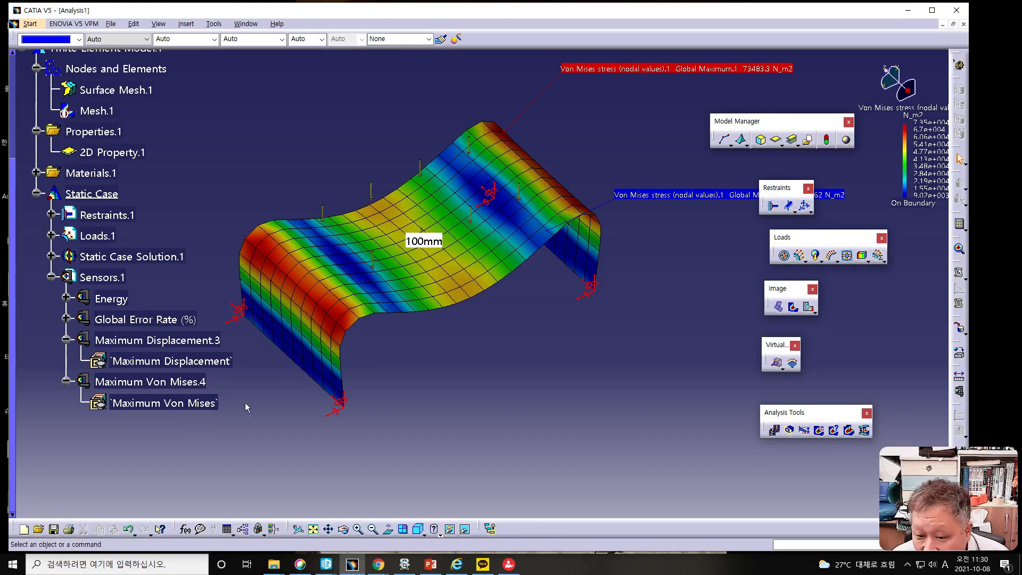
double_click(178, 405)
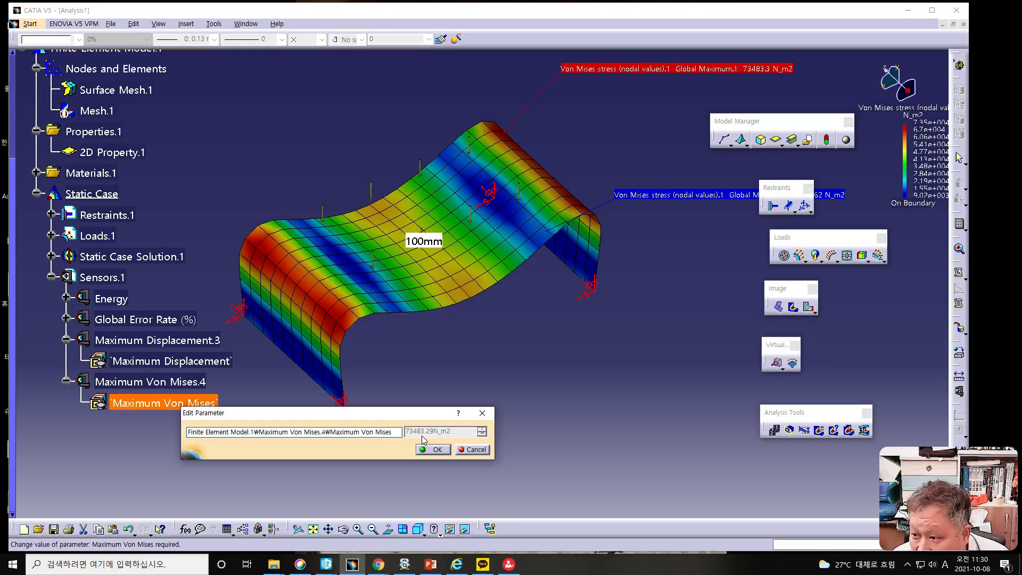
click(473, 450)
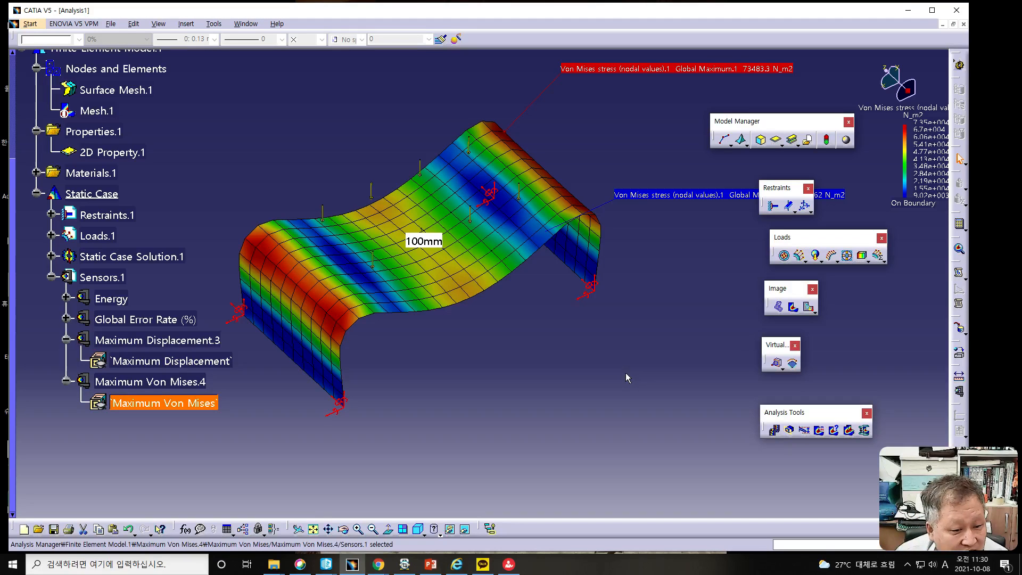
- Show the information for a mesh element near the middle of the Von Mises stress image
click(834, 431)
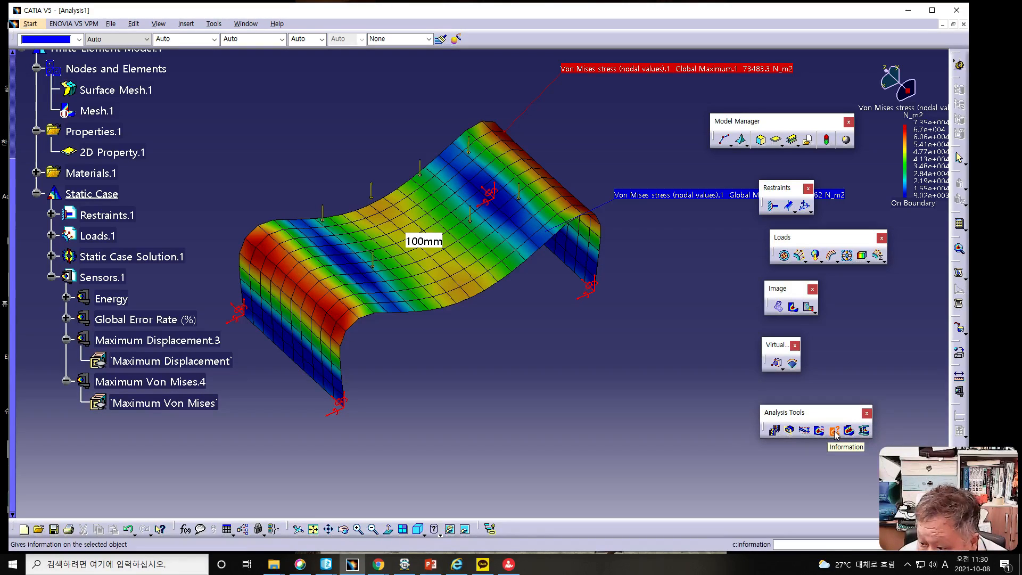
click(834, 435)
click(476, 240)
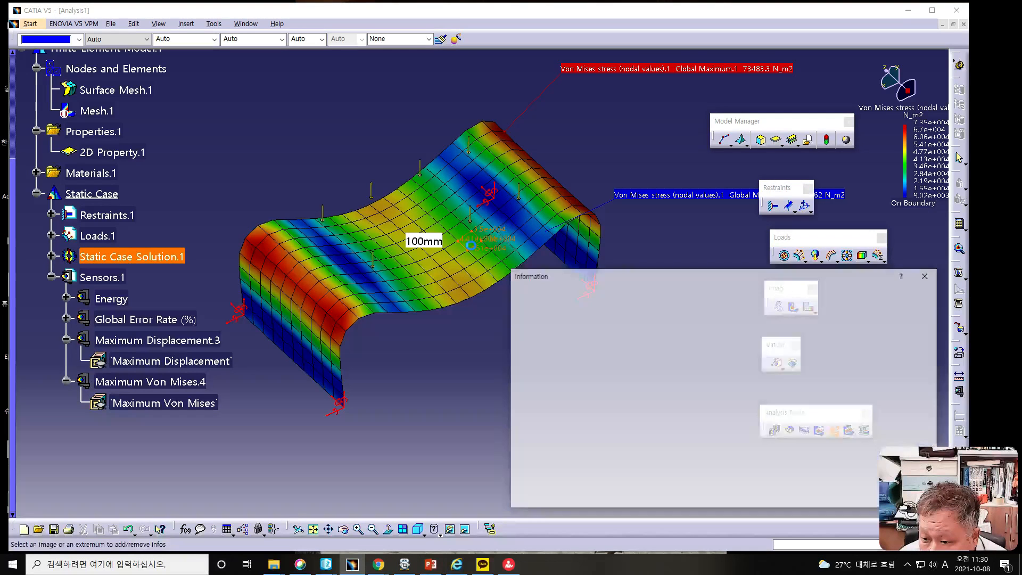
drag(556, 281, 531, 256)
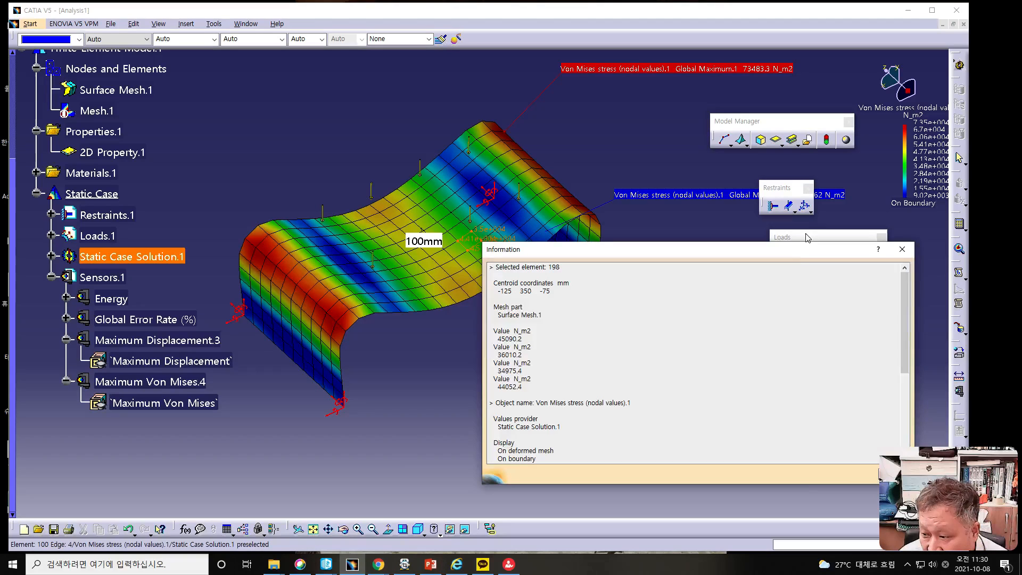
- Move the element information out of the way and close it
drag(769, 246, 692, 227)
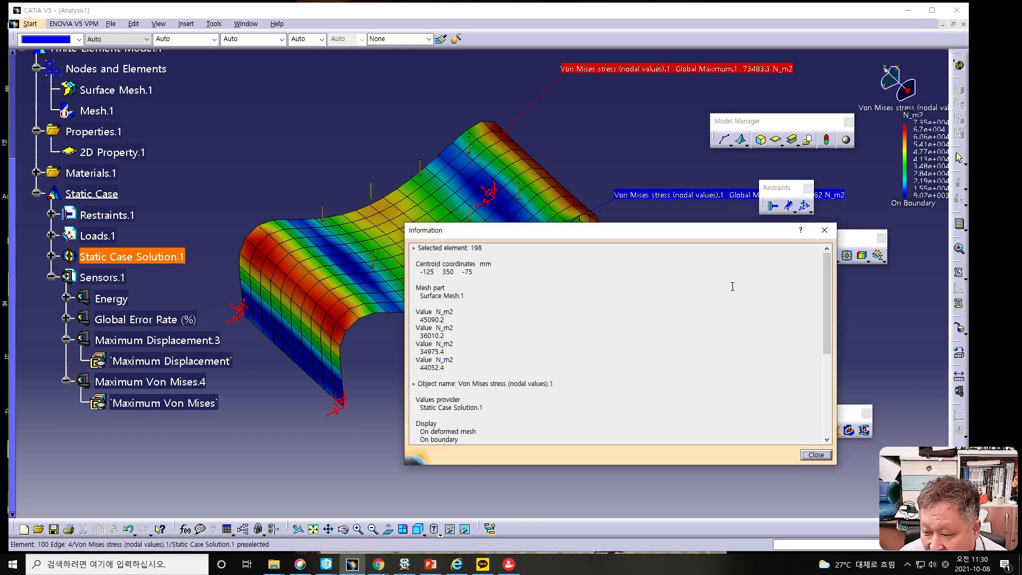
click(816, 455)
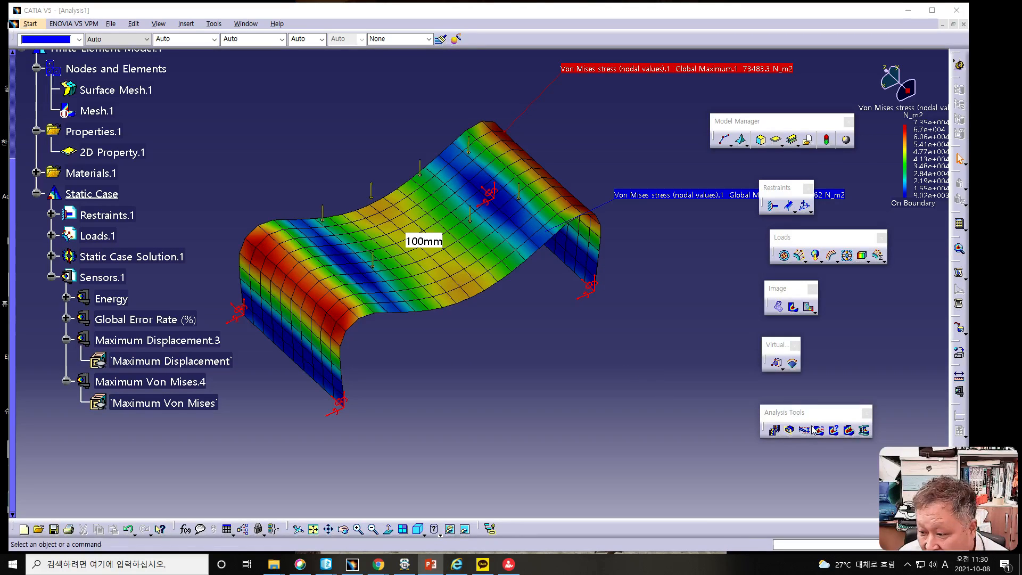
click(850, 430)
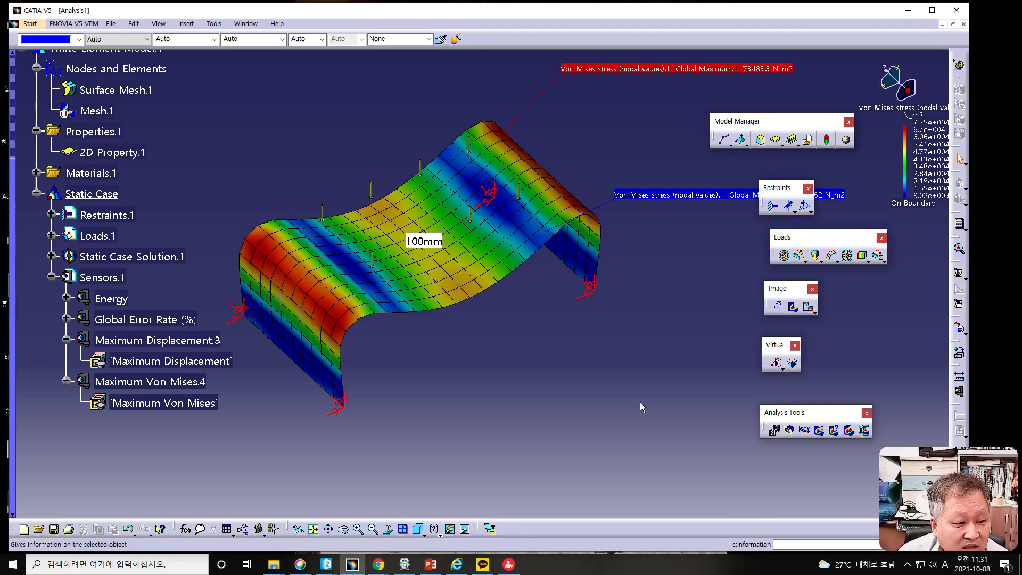
key(alt+Tab)
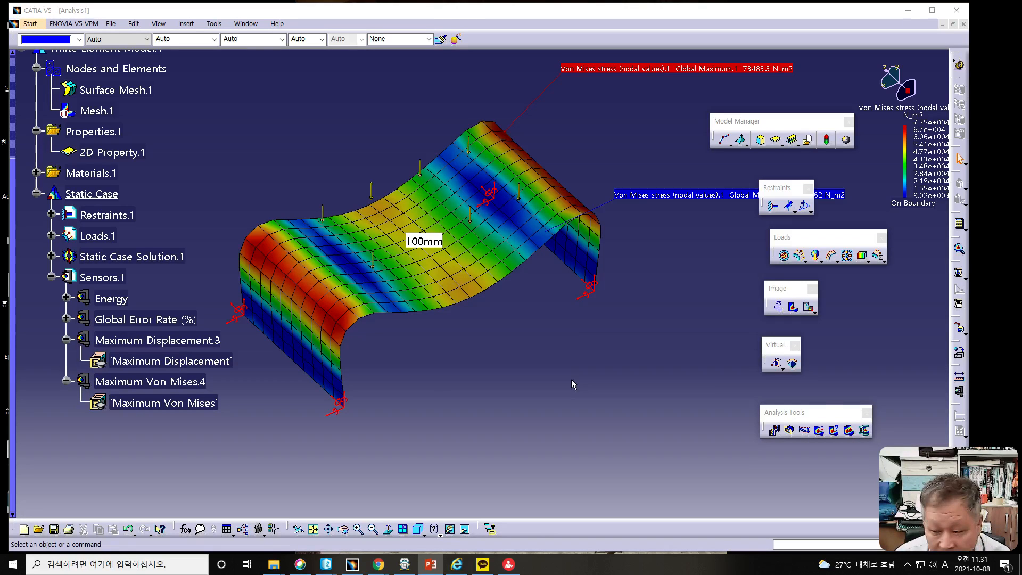
click(847, 432)
drag(850, 436, 624, 350)
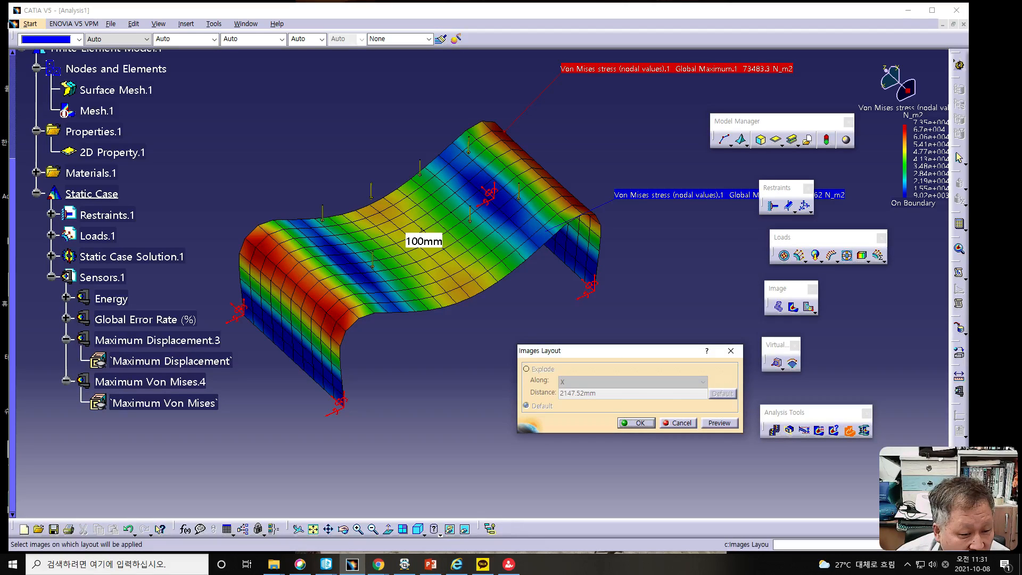
key(alt+Tab)
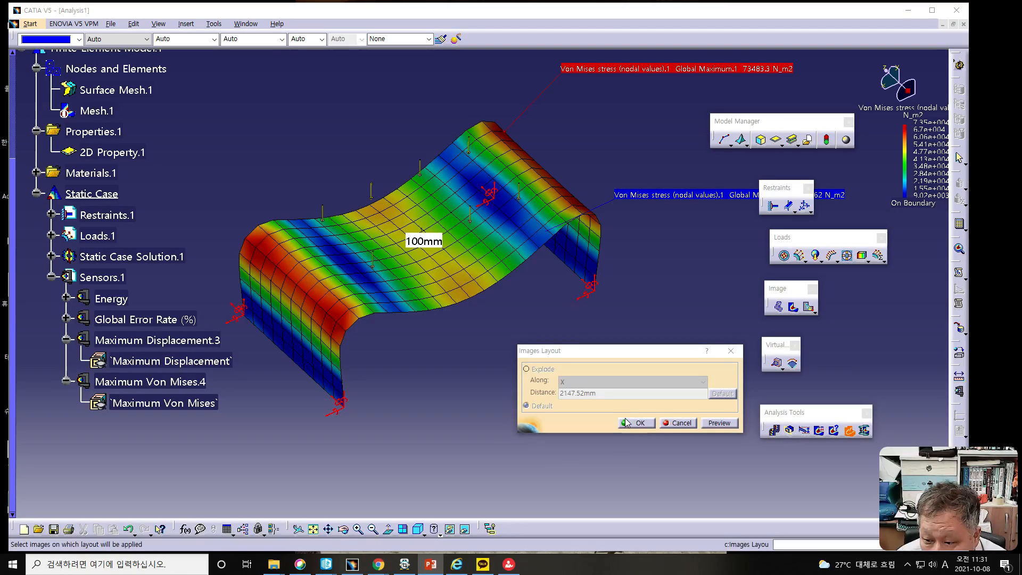
click(526, 369)
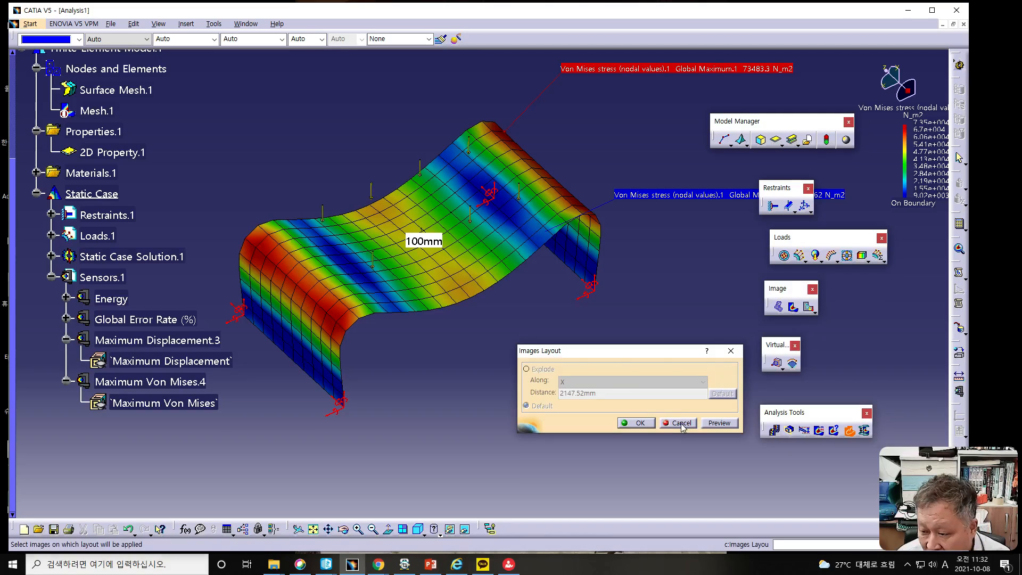
click(683, 426)
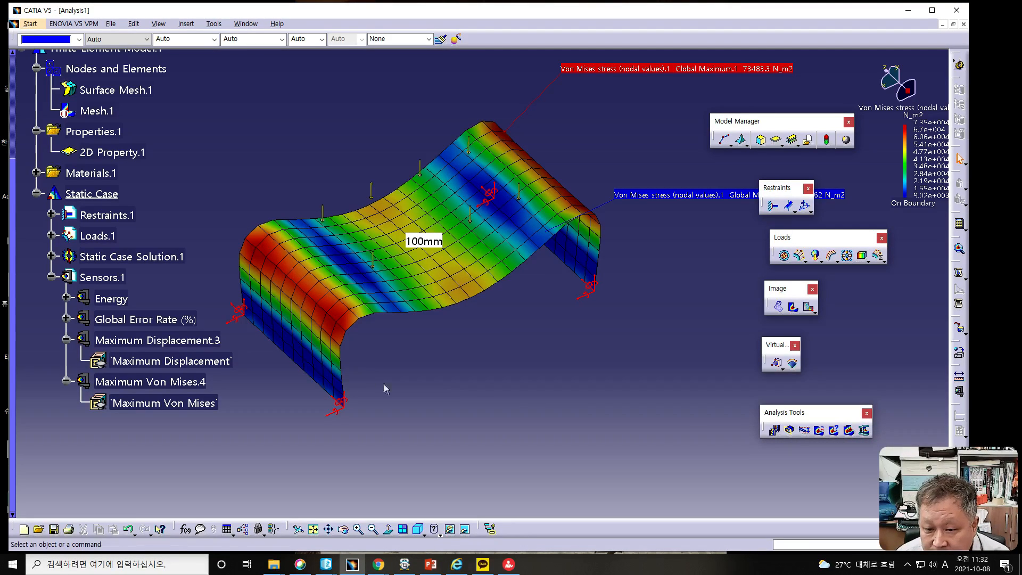
mouse_move(333, 376)
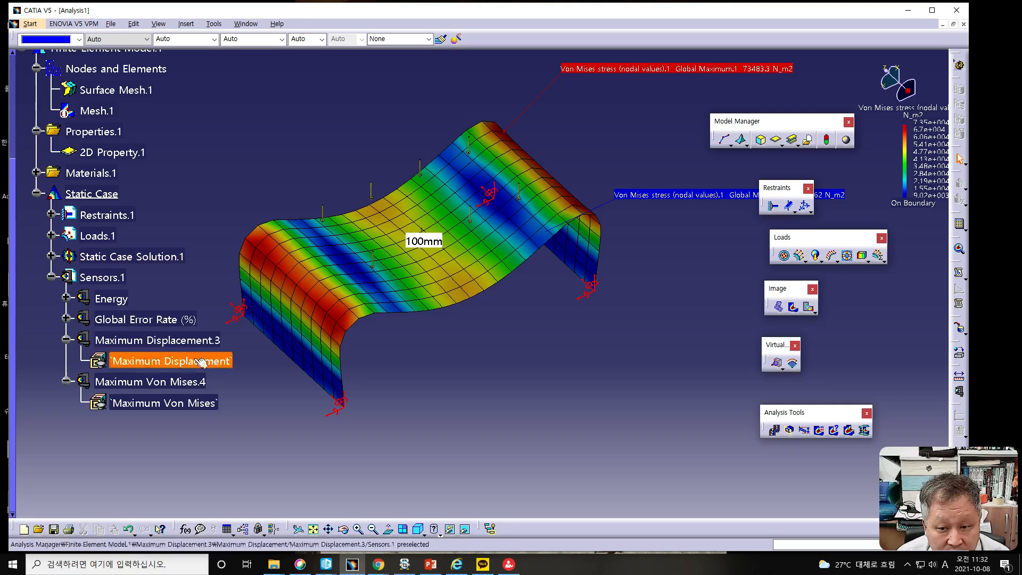
drag(14, 218, 14, 216)
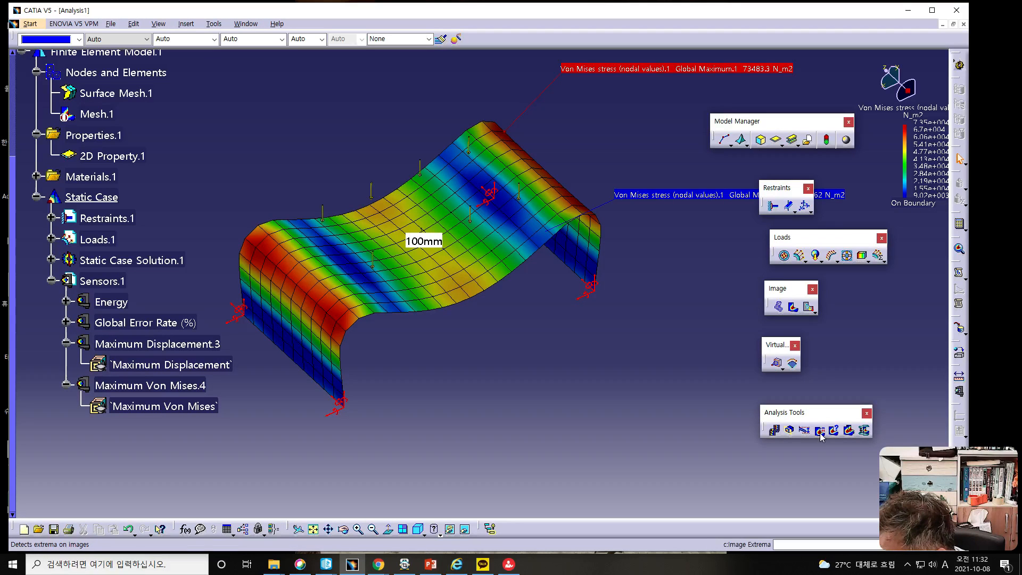
click(848, 430)
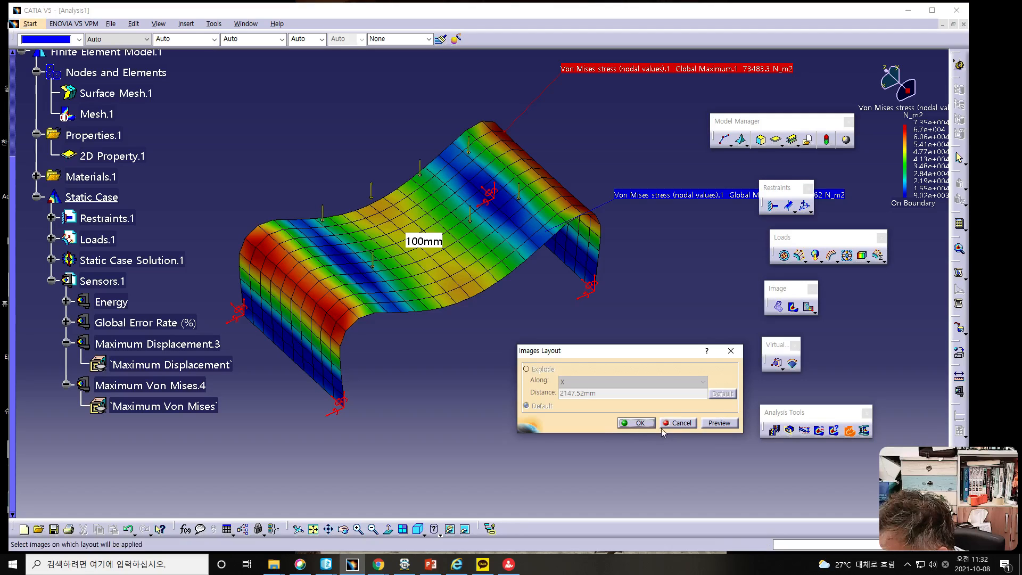
click(637, 422)
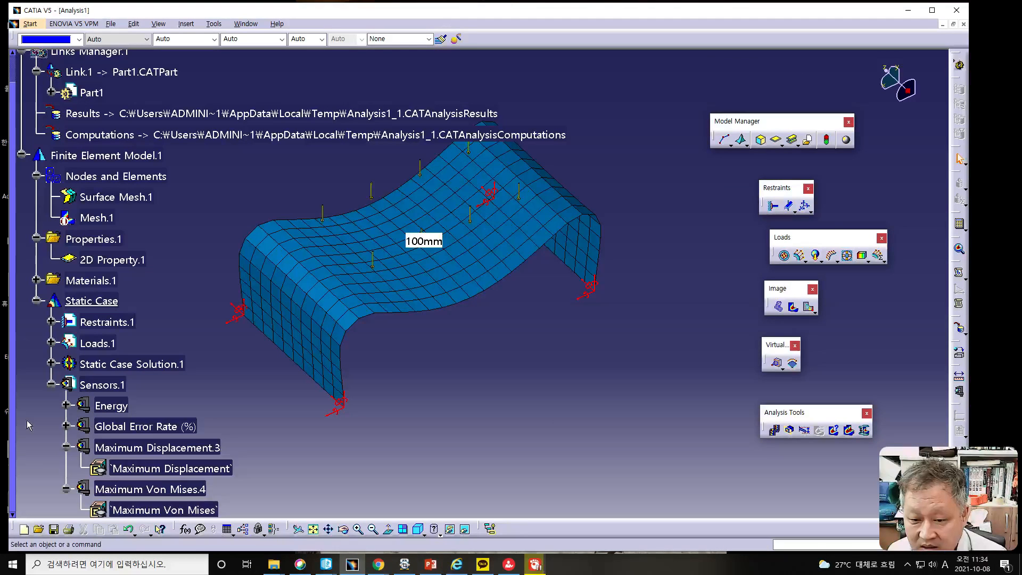
- Activate the Mesh.1 image so the undeformed mesh displays together with the Von Mises stress image
click(93, 221)
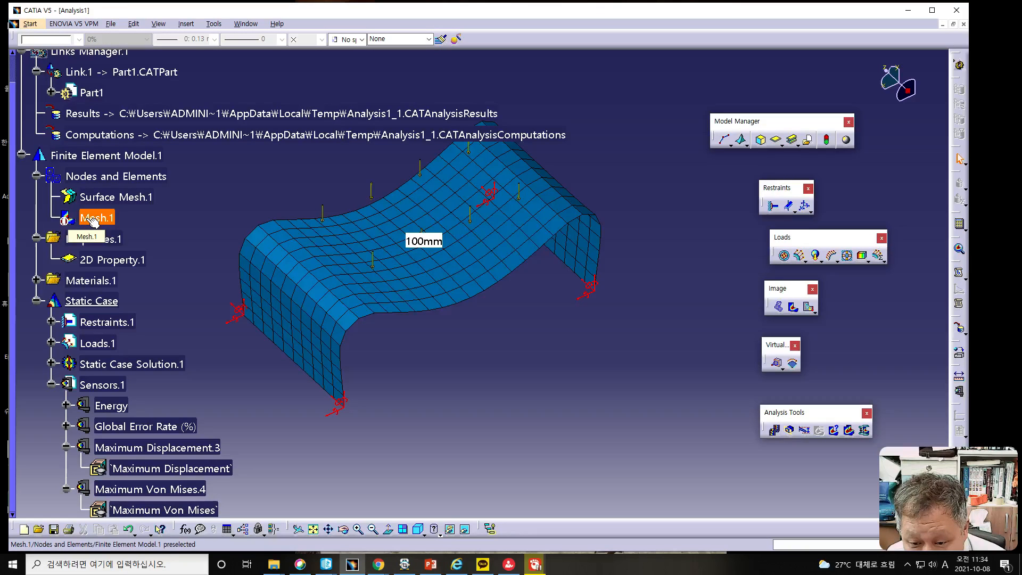
right_click(89, 221)
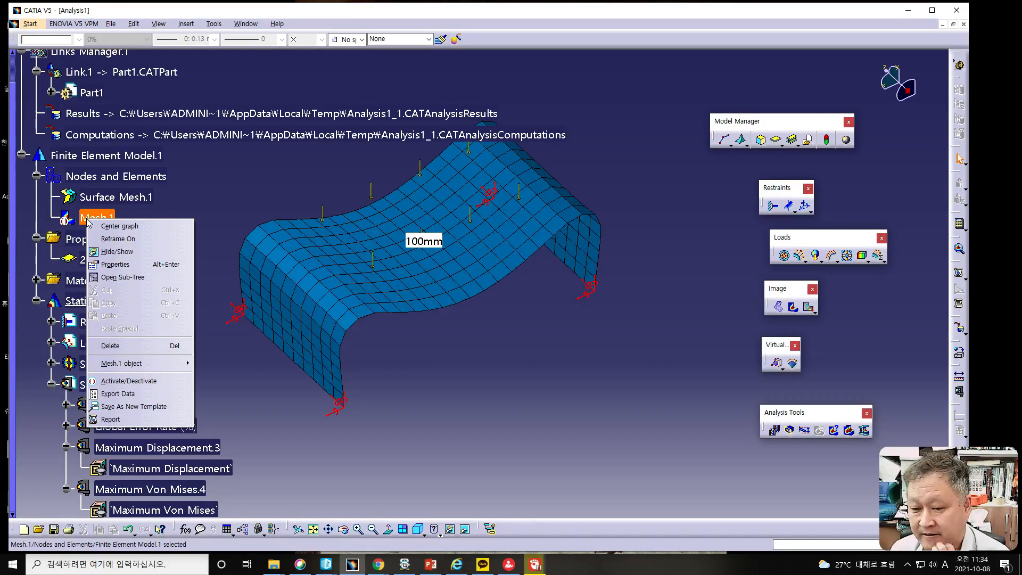
click(122, 381)
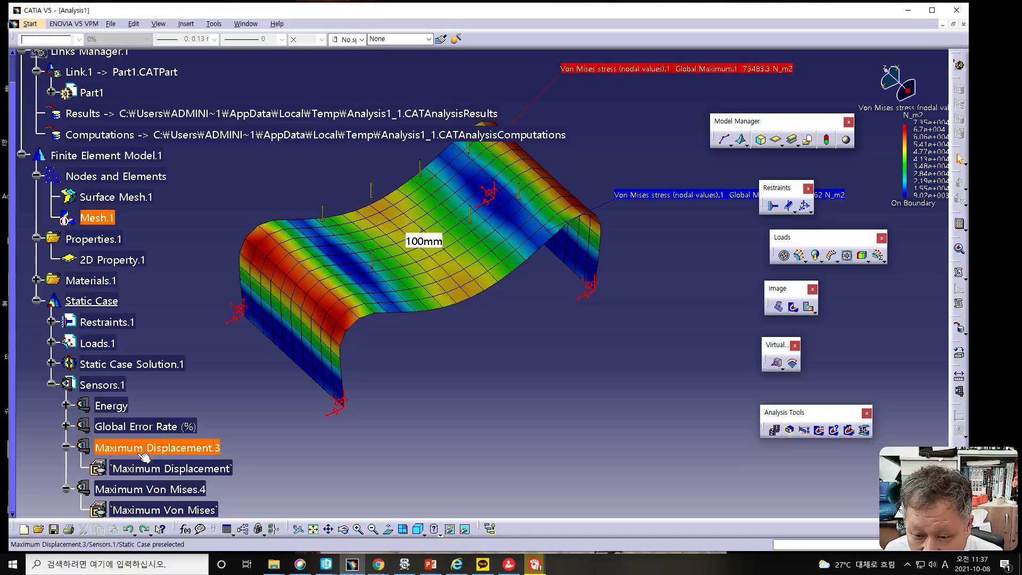
right_click(99, 217)
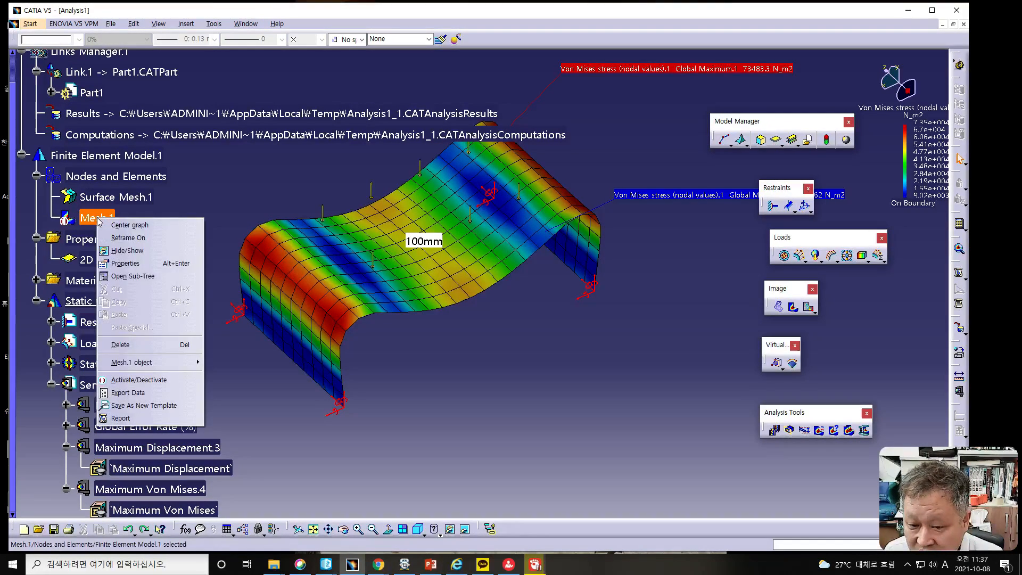
click(140, 380)
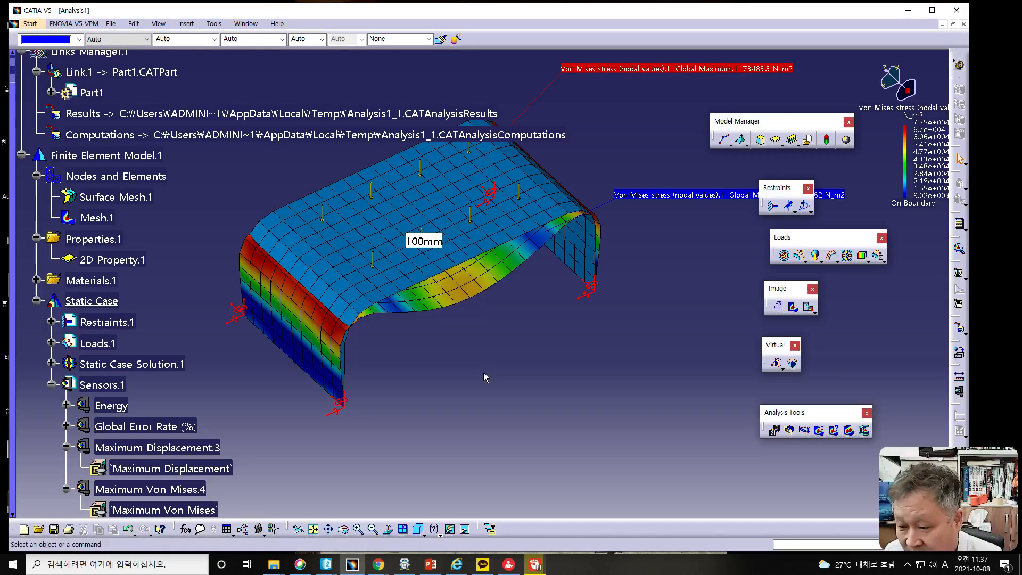
- Animate the Von Mises stress image against the undeformed mesh, and end the animation
middle_drag(490, 359, 524, 397)
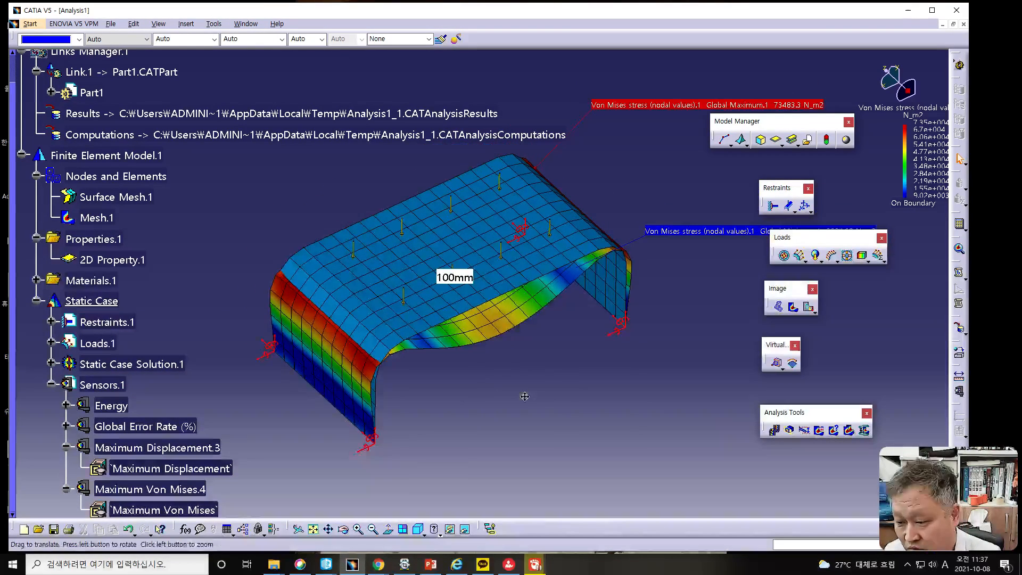
click(775, 429)
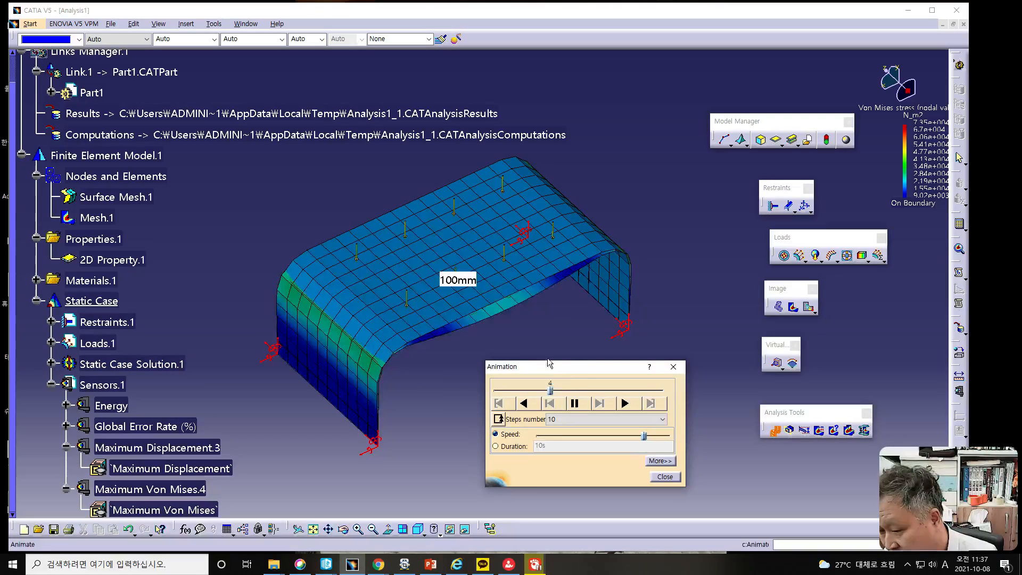
click(665, 476)
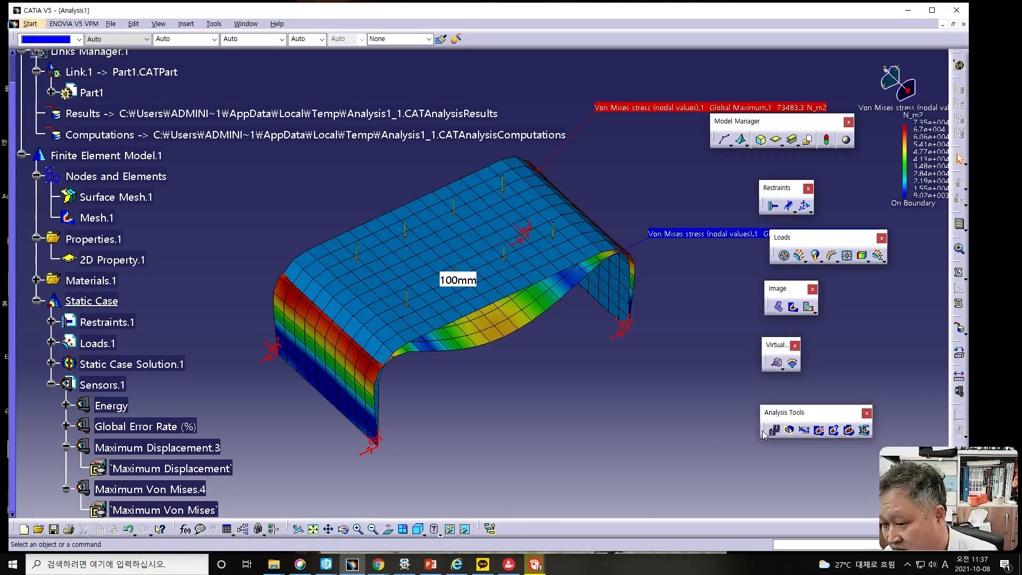
- Set the image layout's explode distance to 700 and preview the mesh and stress images separated along X
click(849, 430)
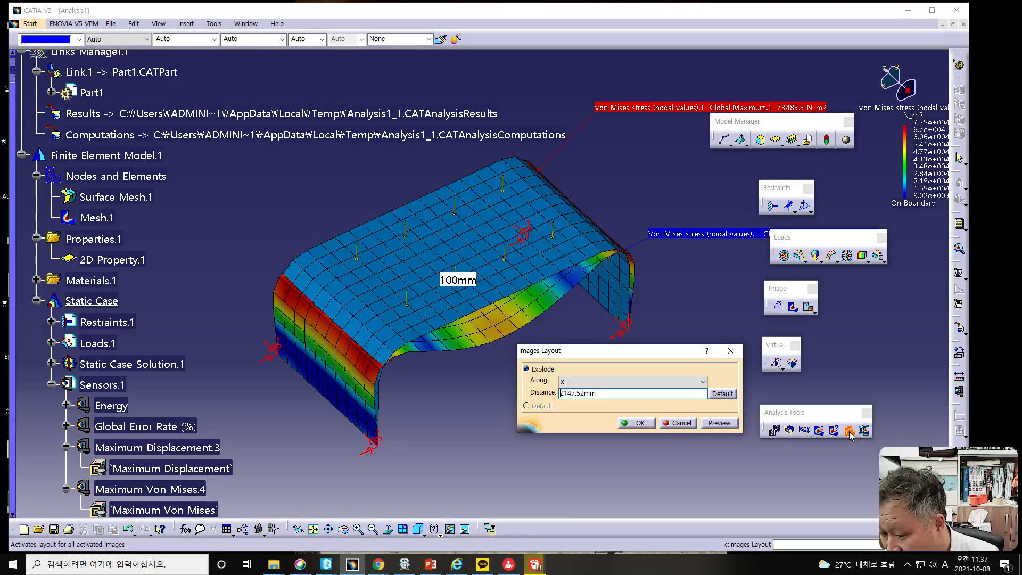
drag(599, 394, 528, 394)
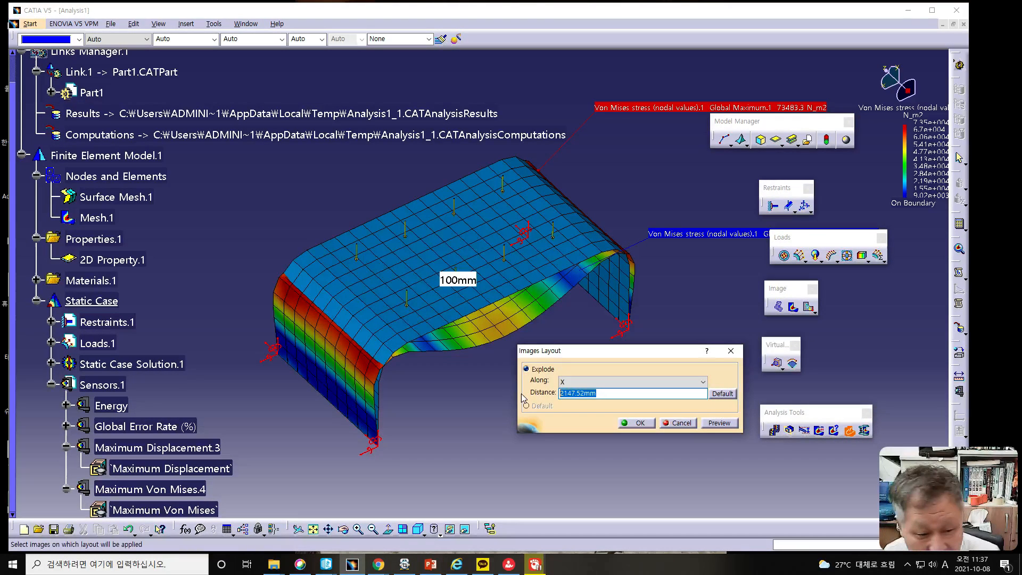
text(700)
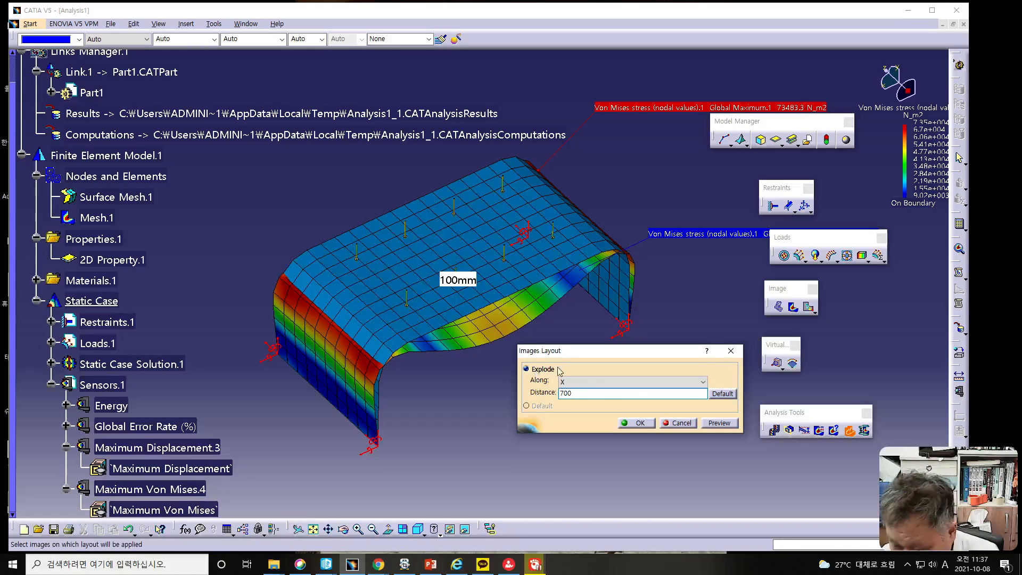
click(719, 423)
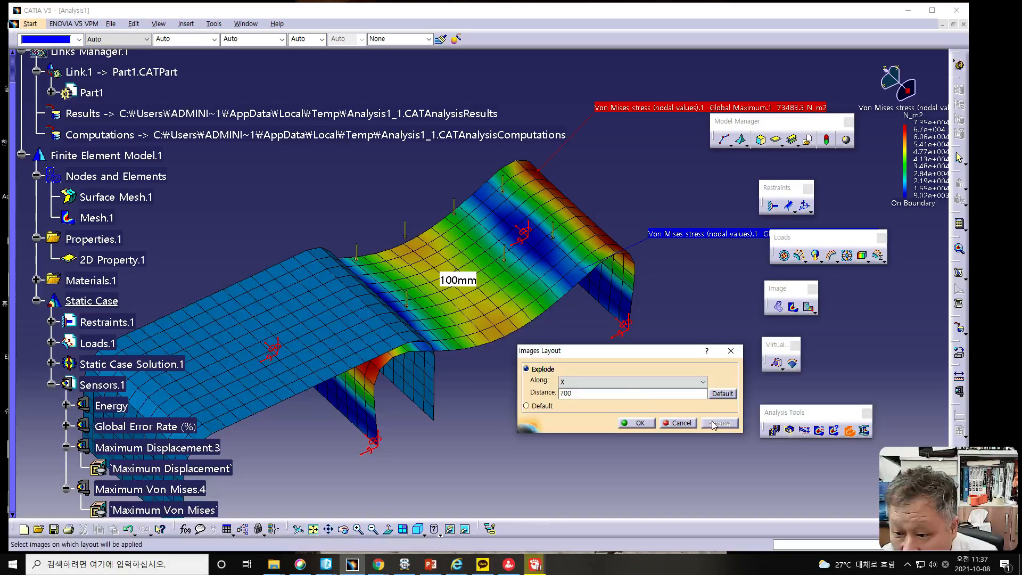
- Change the explode direction to Y, apply the layout, and view the separated mesh and stress images from another angle
click(569, 382)
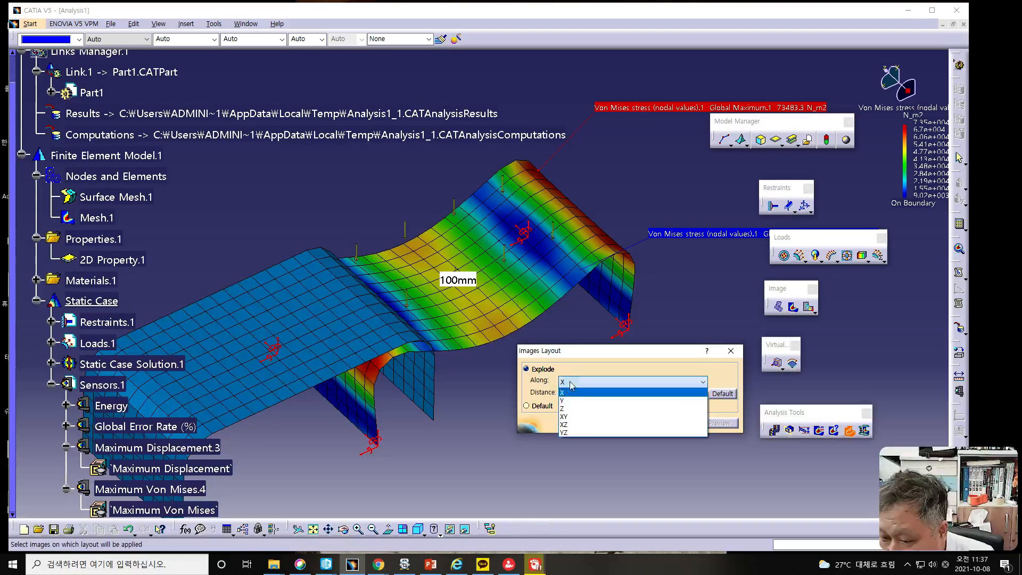
click(575, 402)
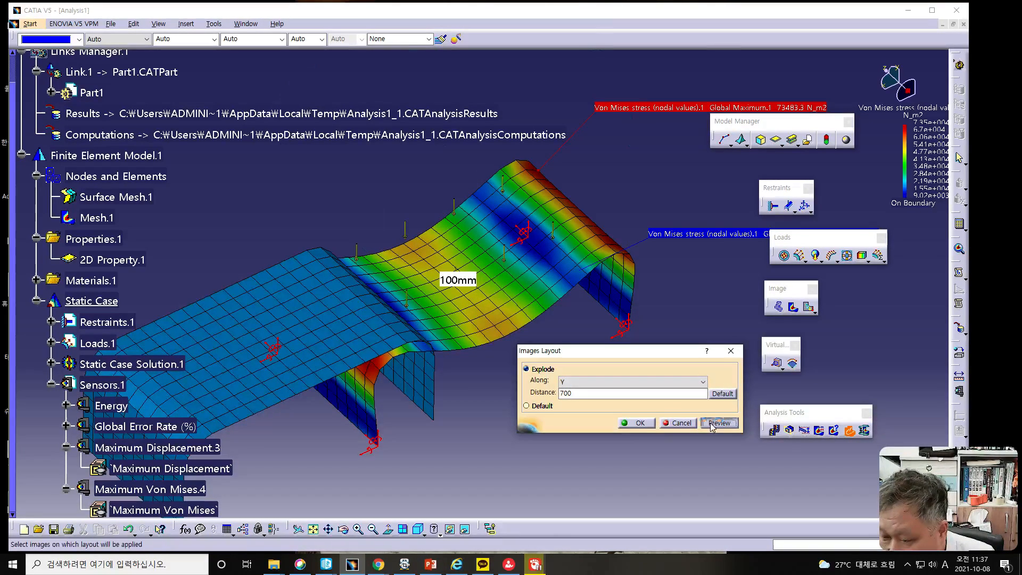
click(718, 423)
middle_drag(498, 302, 445, 379)
scroll(446, 378, down, 1)
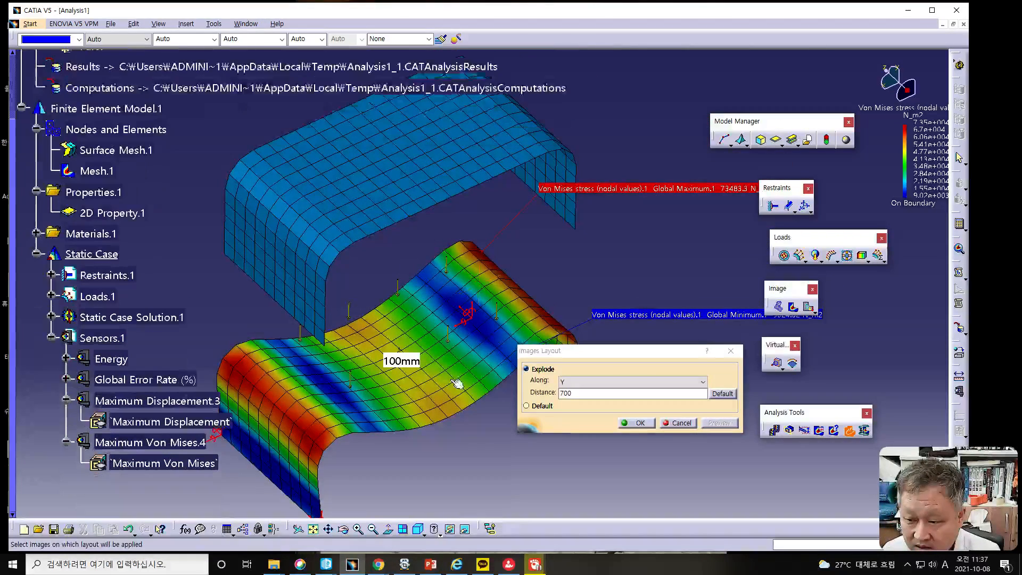
click(640, 423)
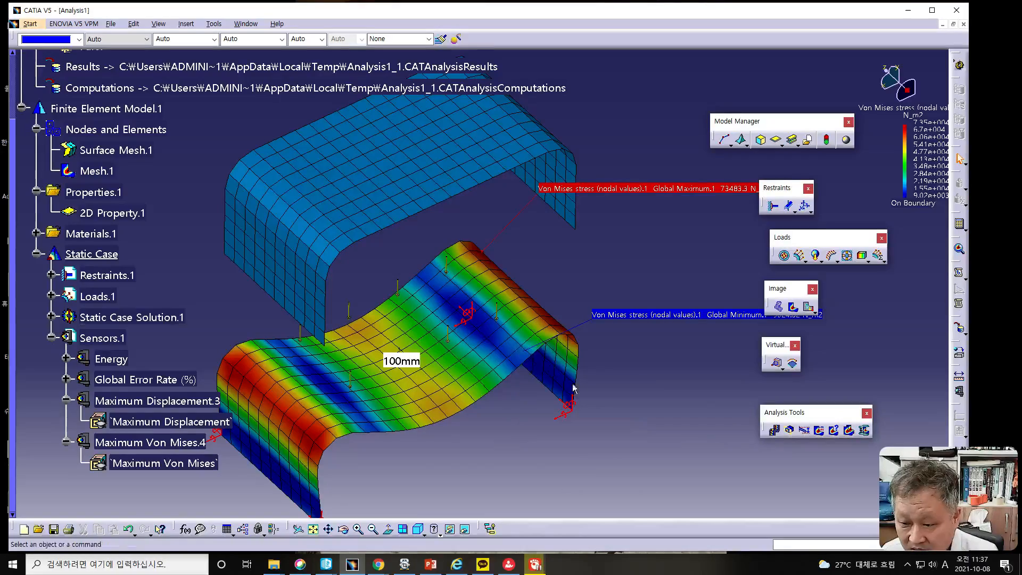
middle_drag(531, 393, 581, 335)
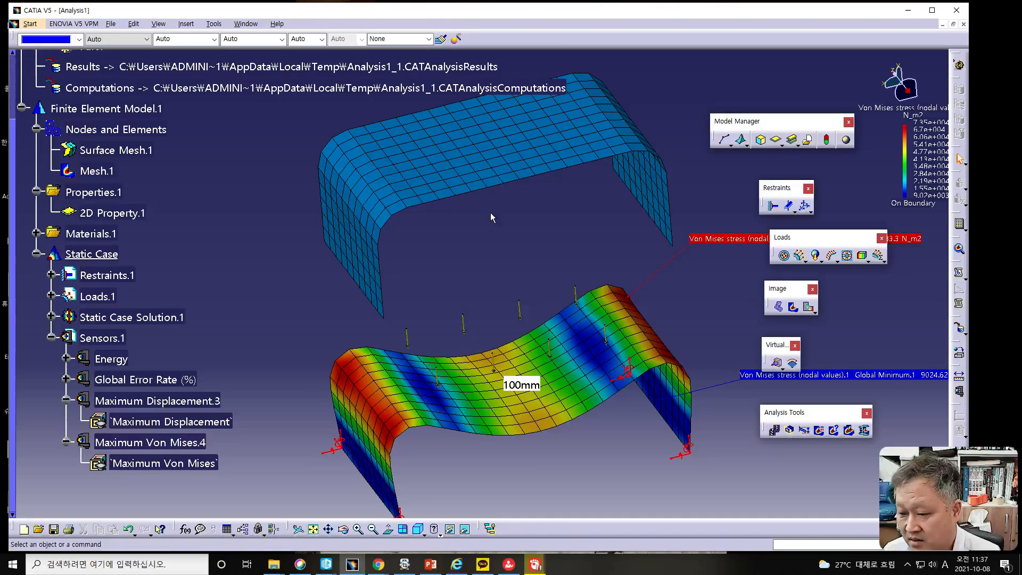
middle_drag(523, 250, 672, 306)
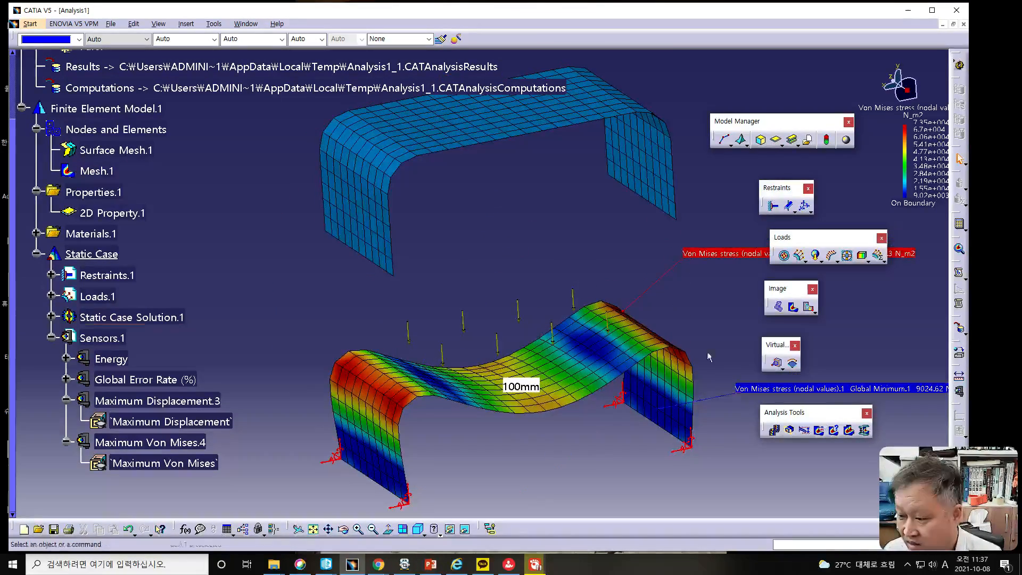